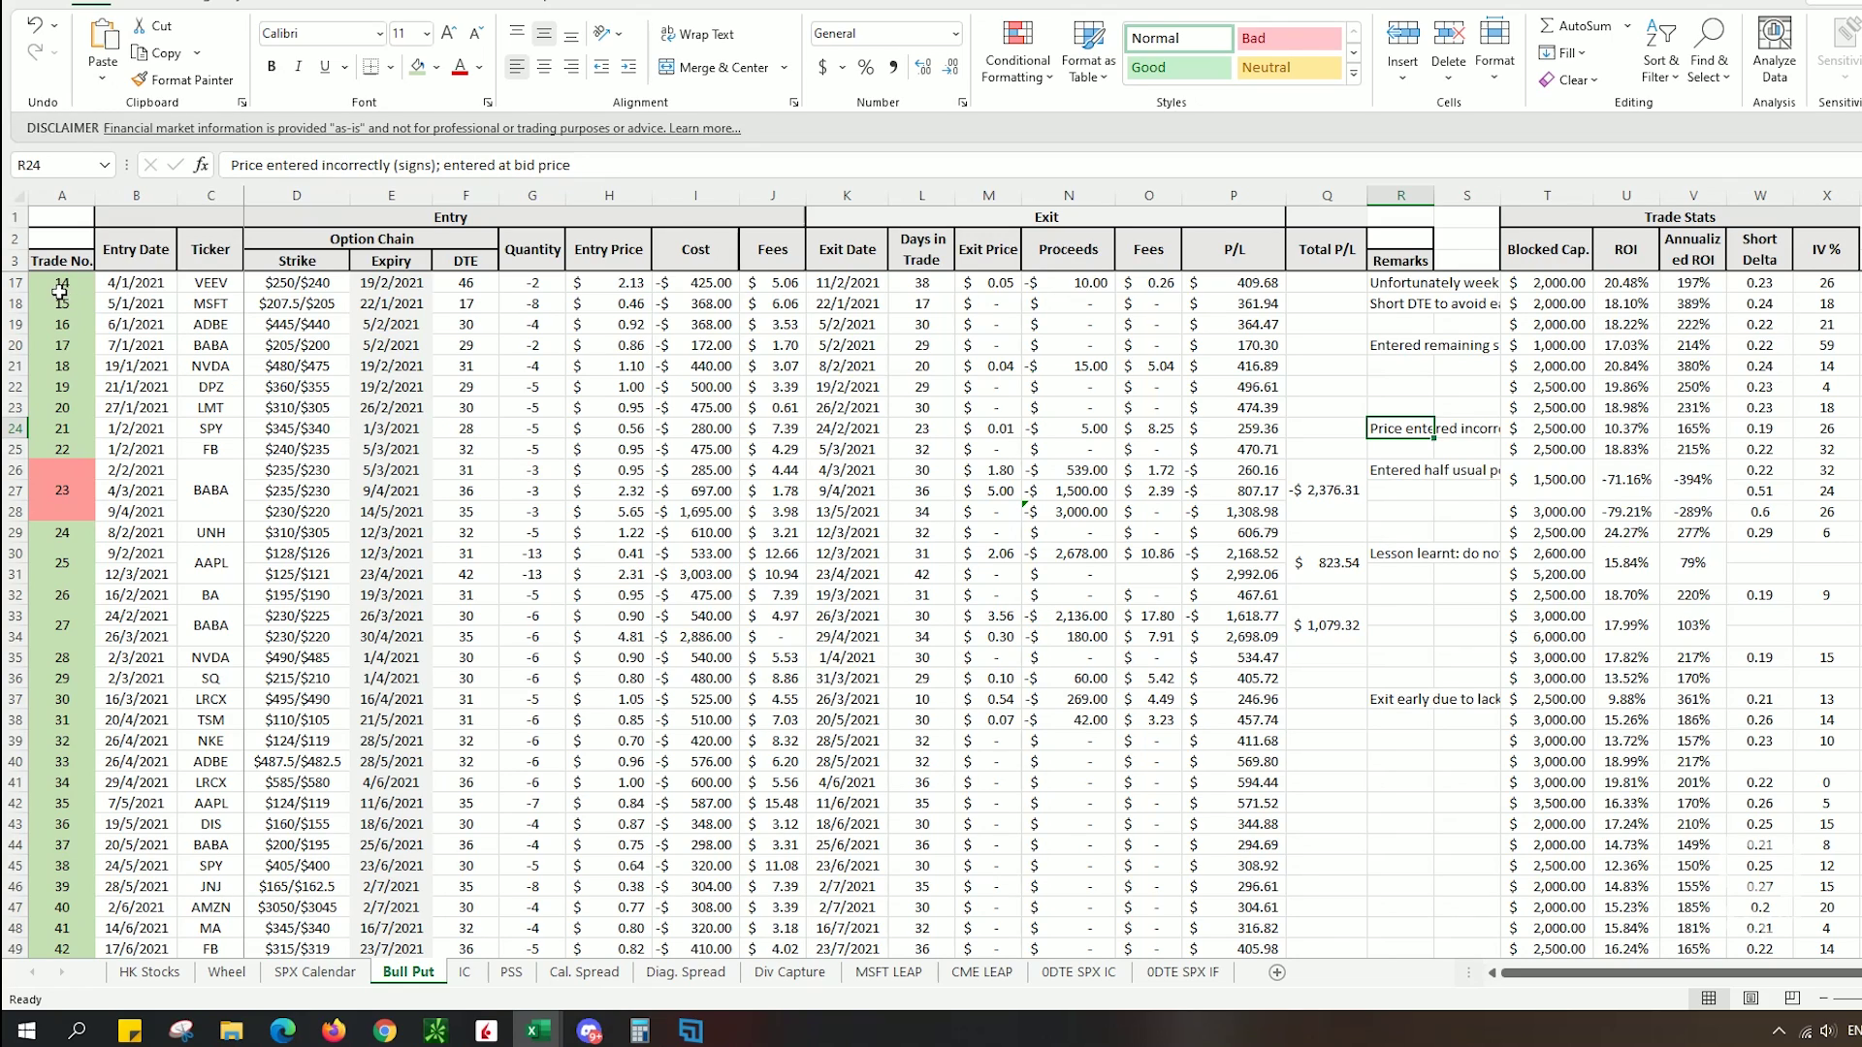
Inspect losing trade 23 (BABA) and its Total P/L formula in the Bull Put journal
scroll(76, 303, down, 2)
scroll(77, 302, down, 15)
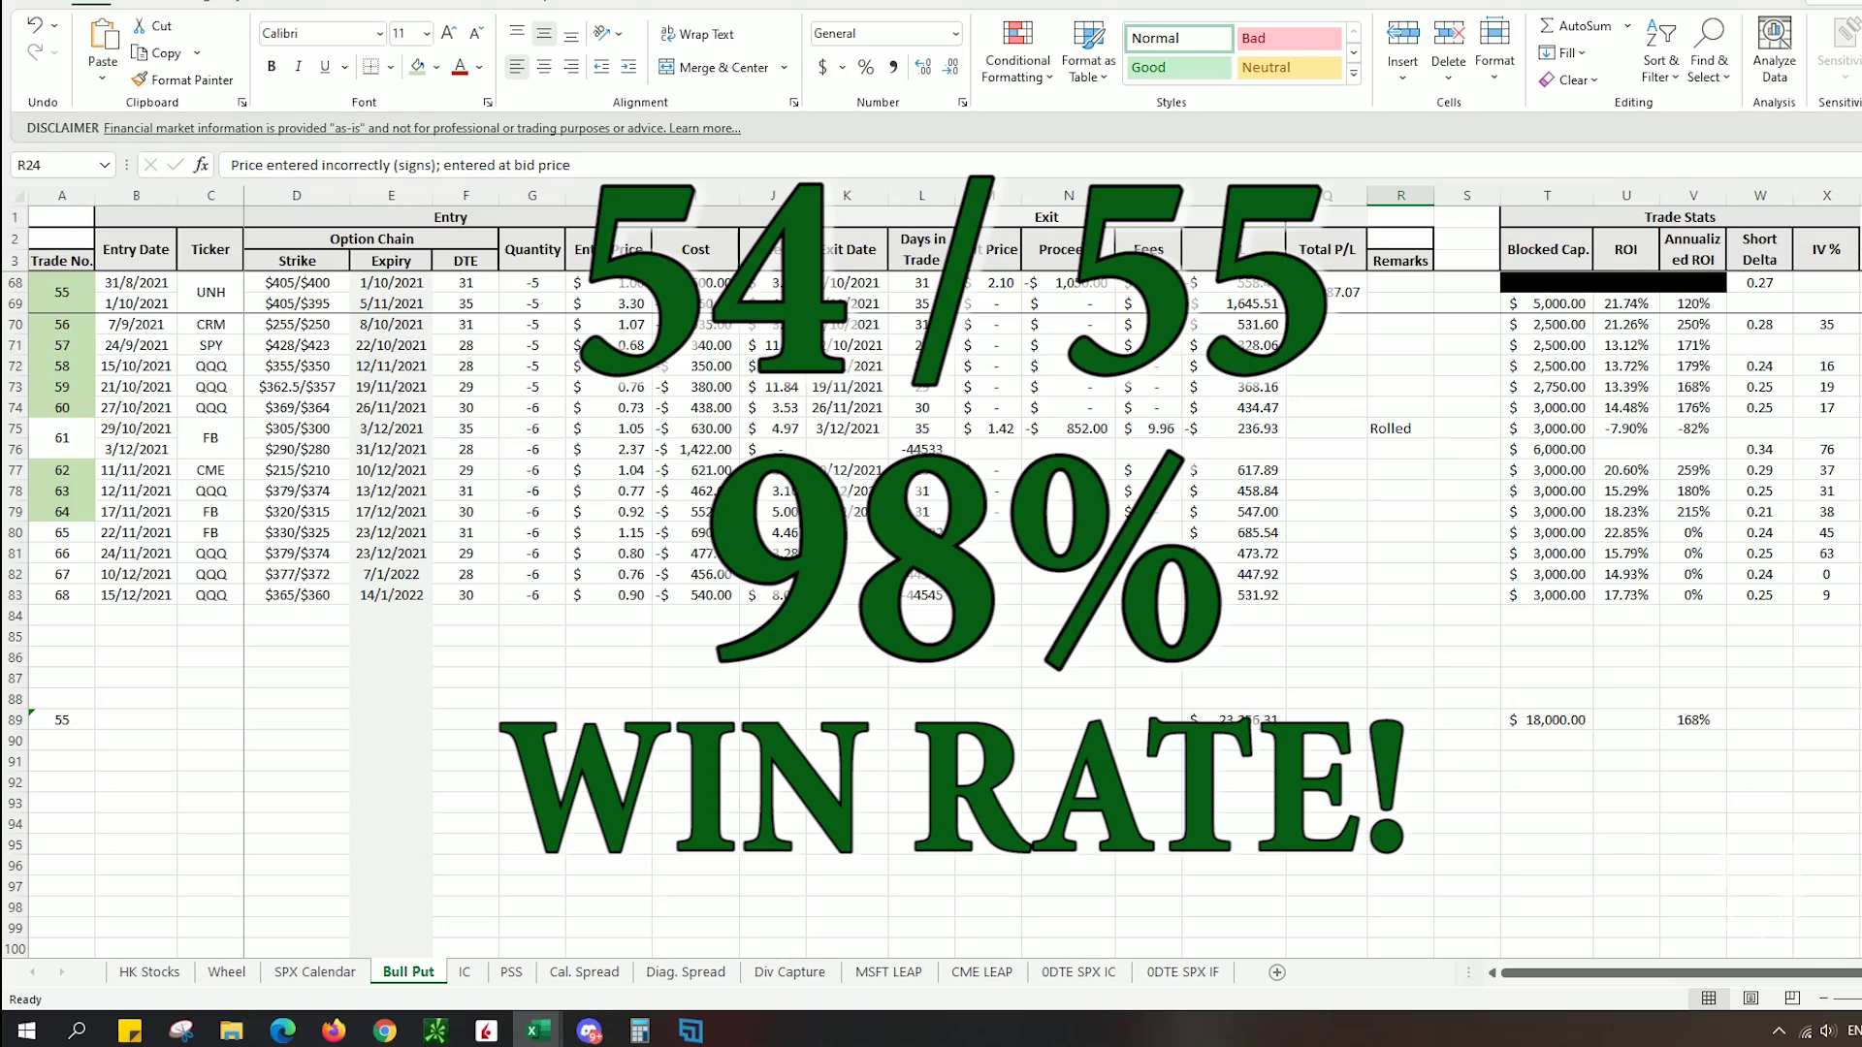
scroll(931, 616, up, 12)
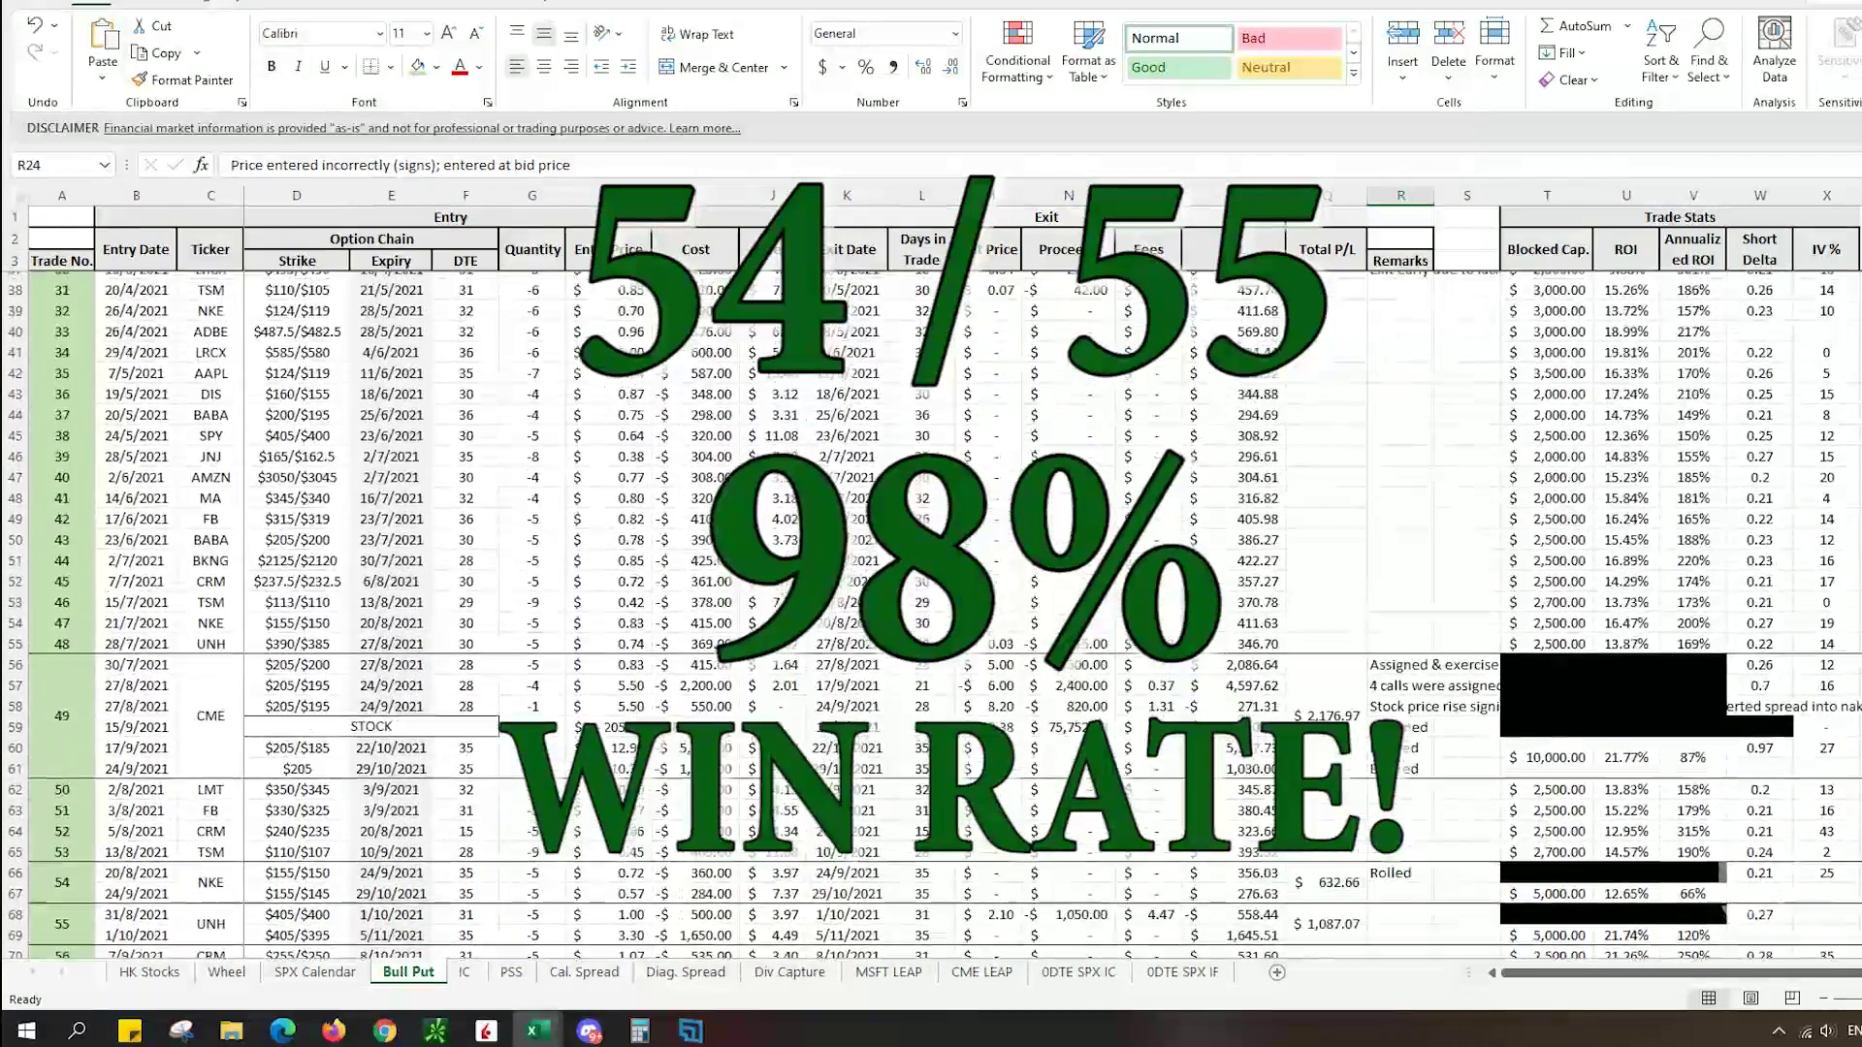
scroll(508, 597, up, 6)
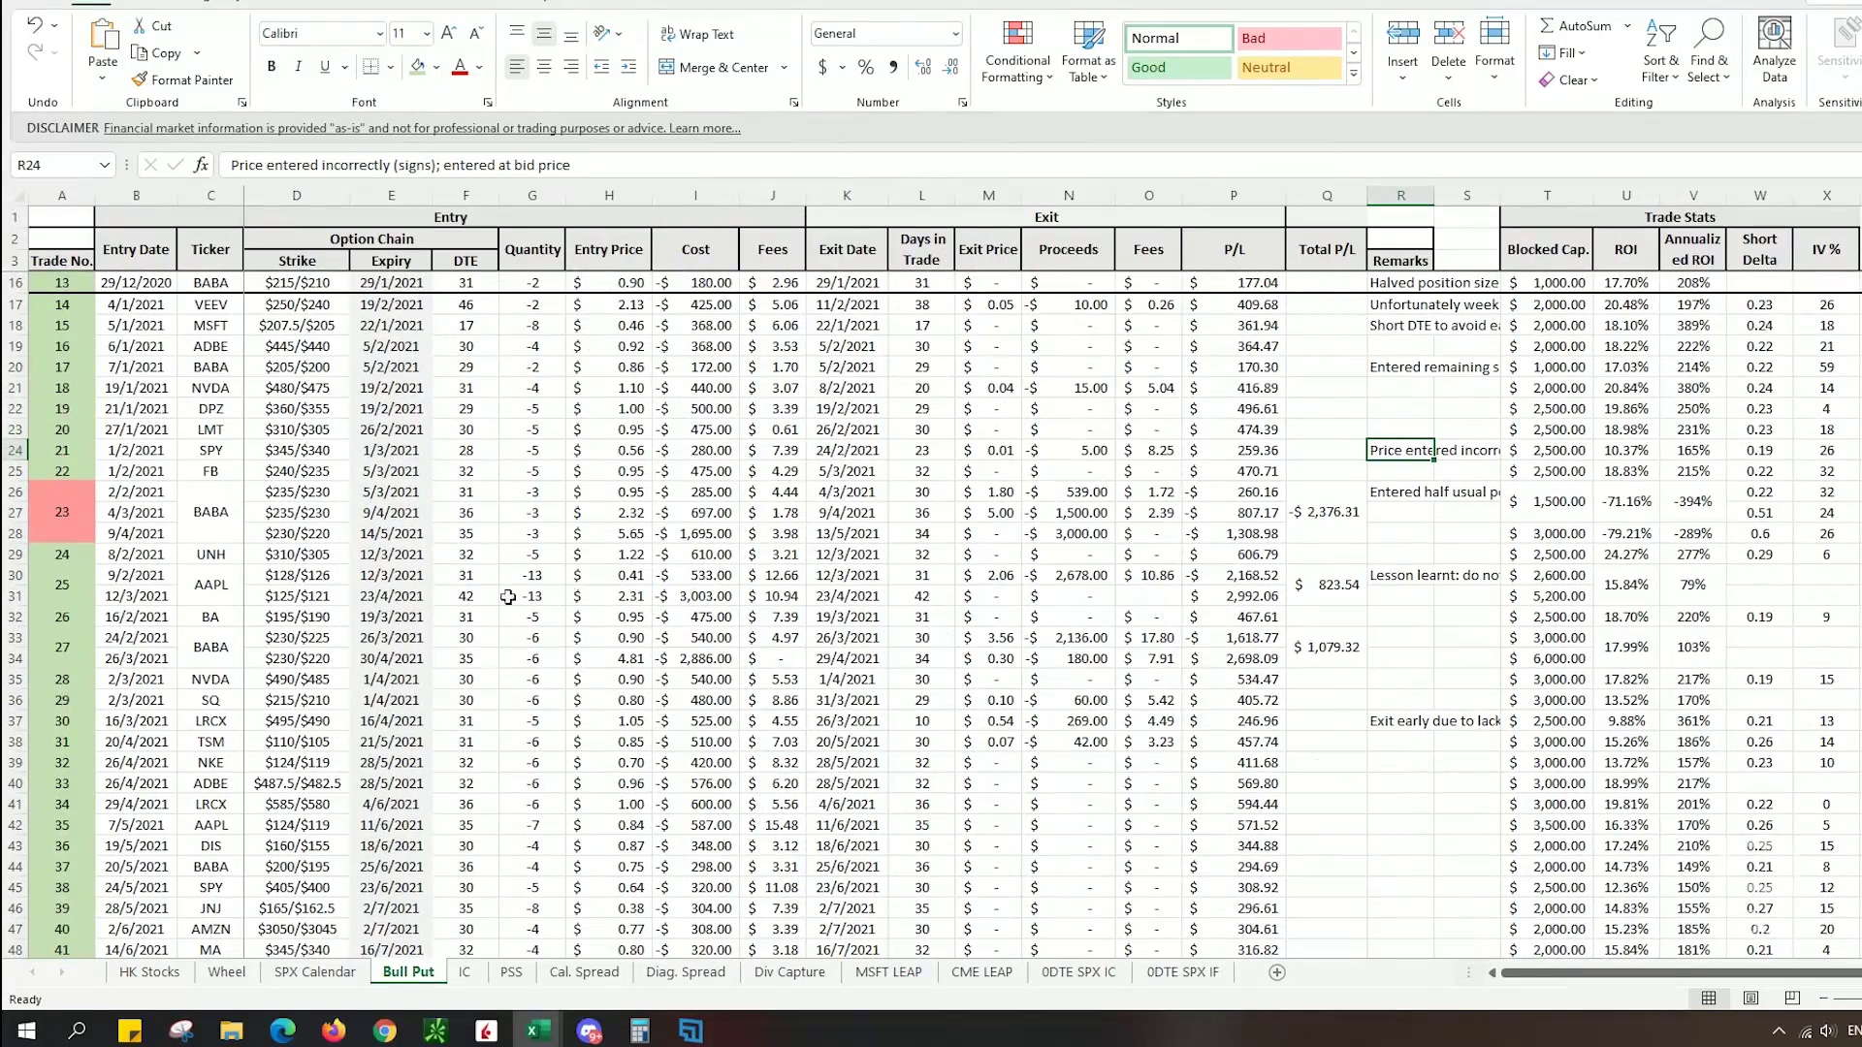
click(67, 503)
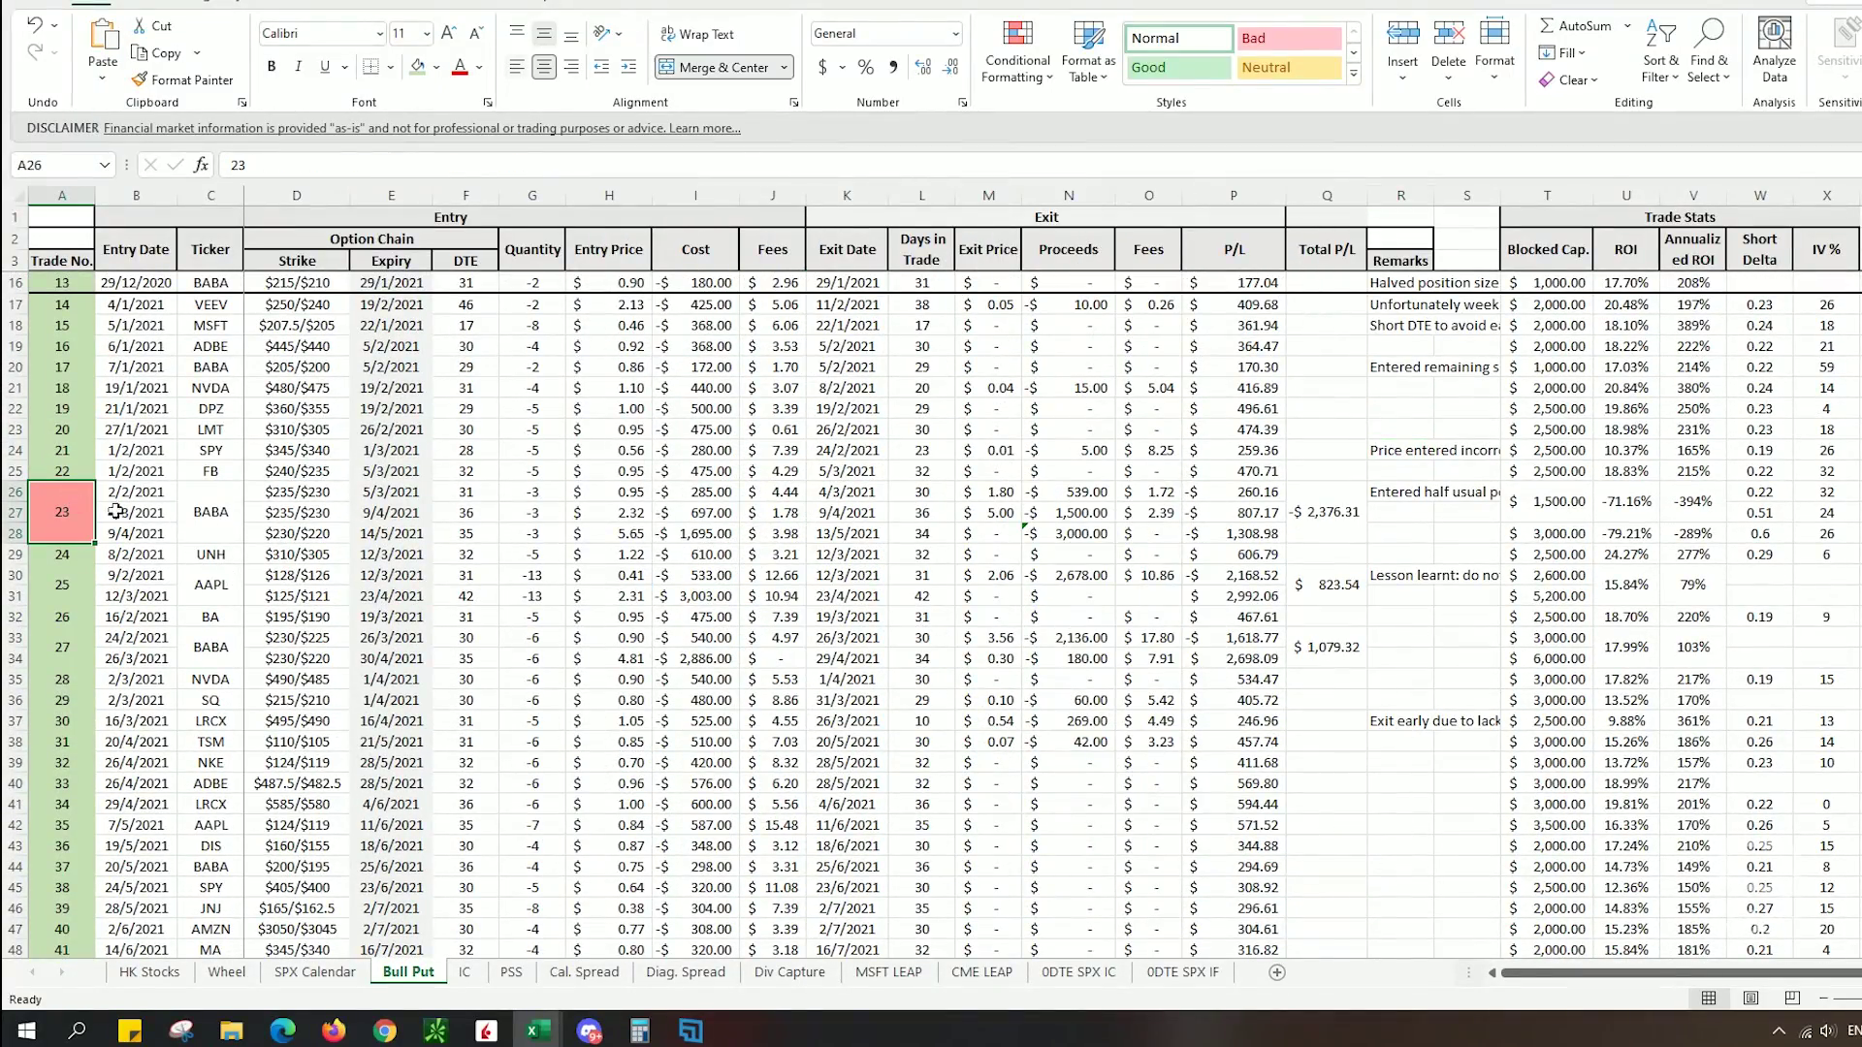
click(227, 530)
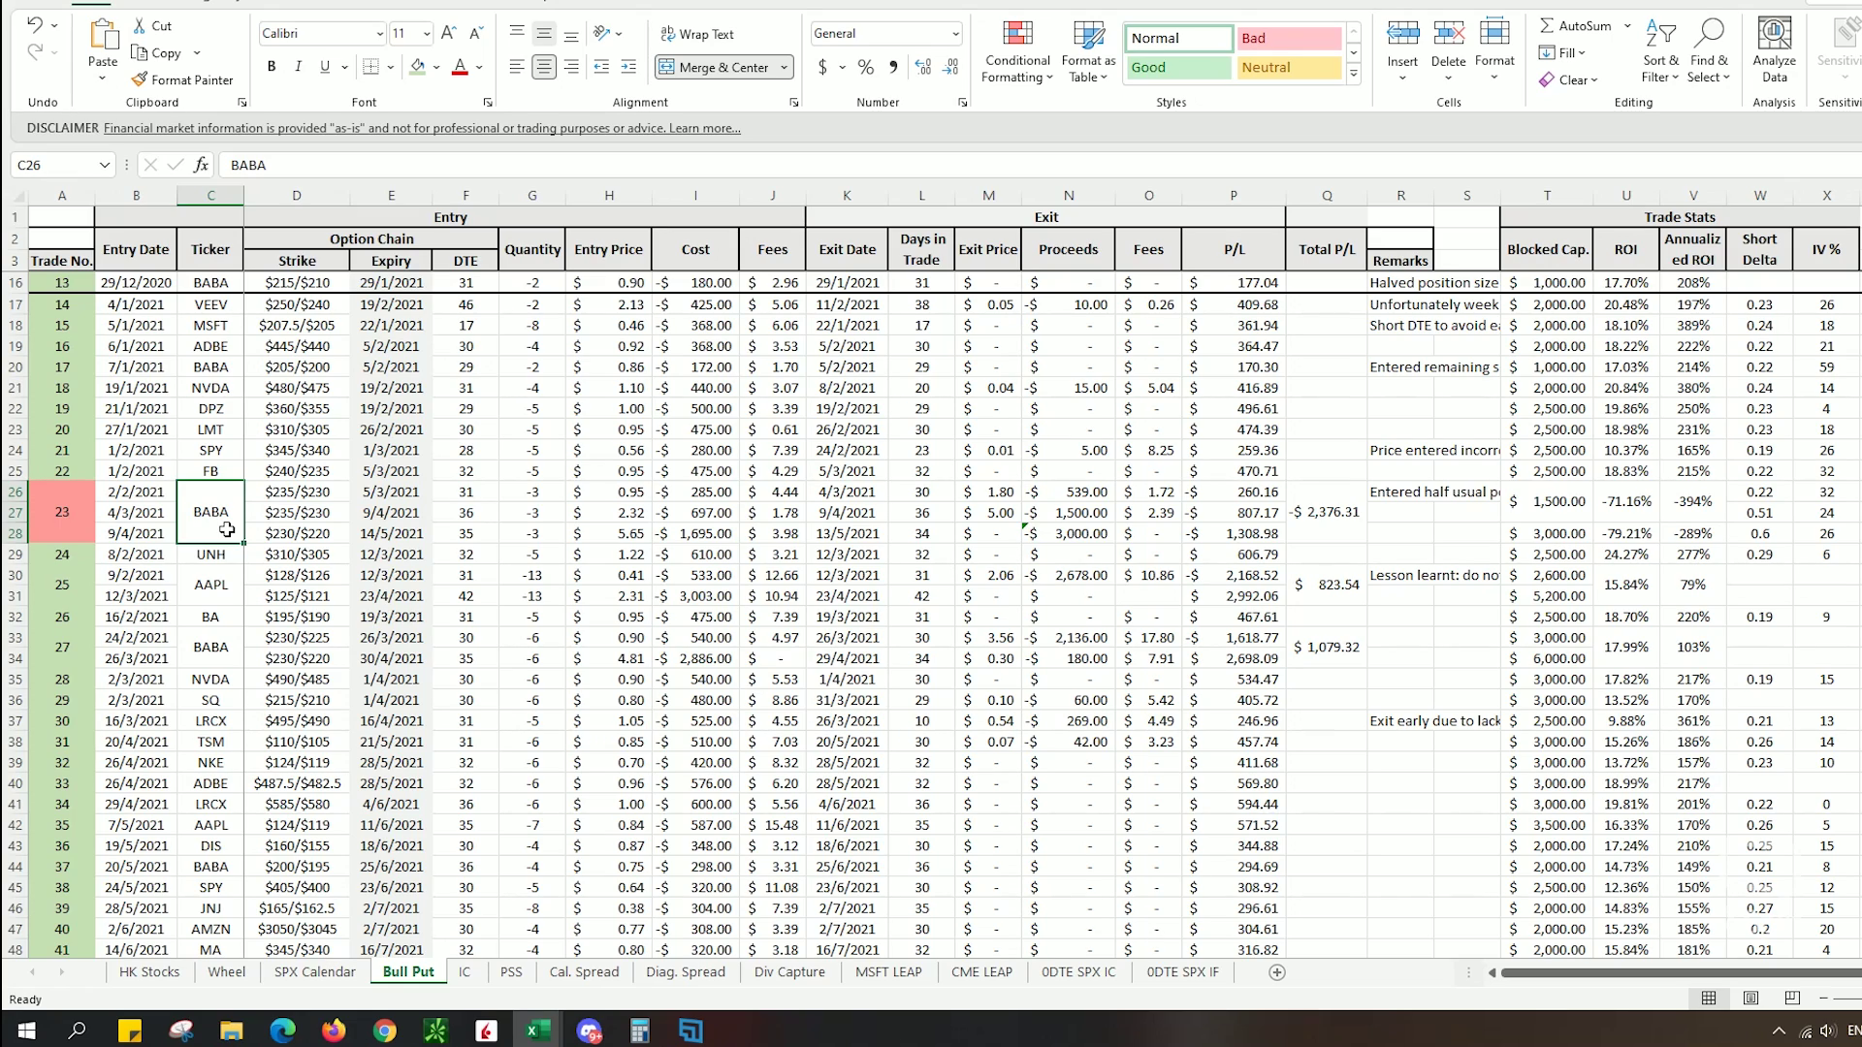
click(1314, 521)
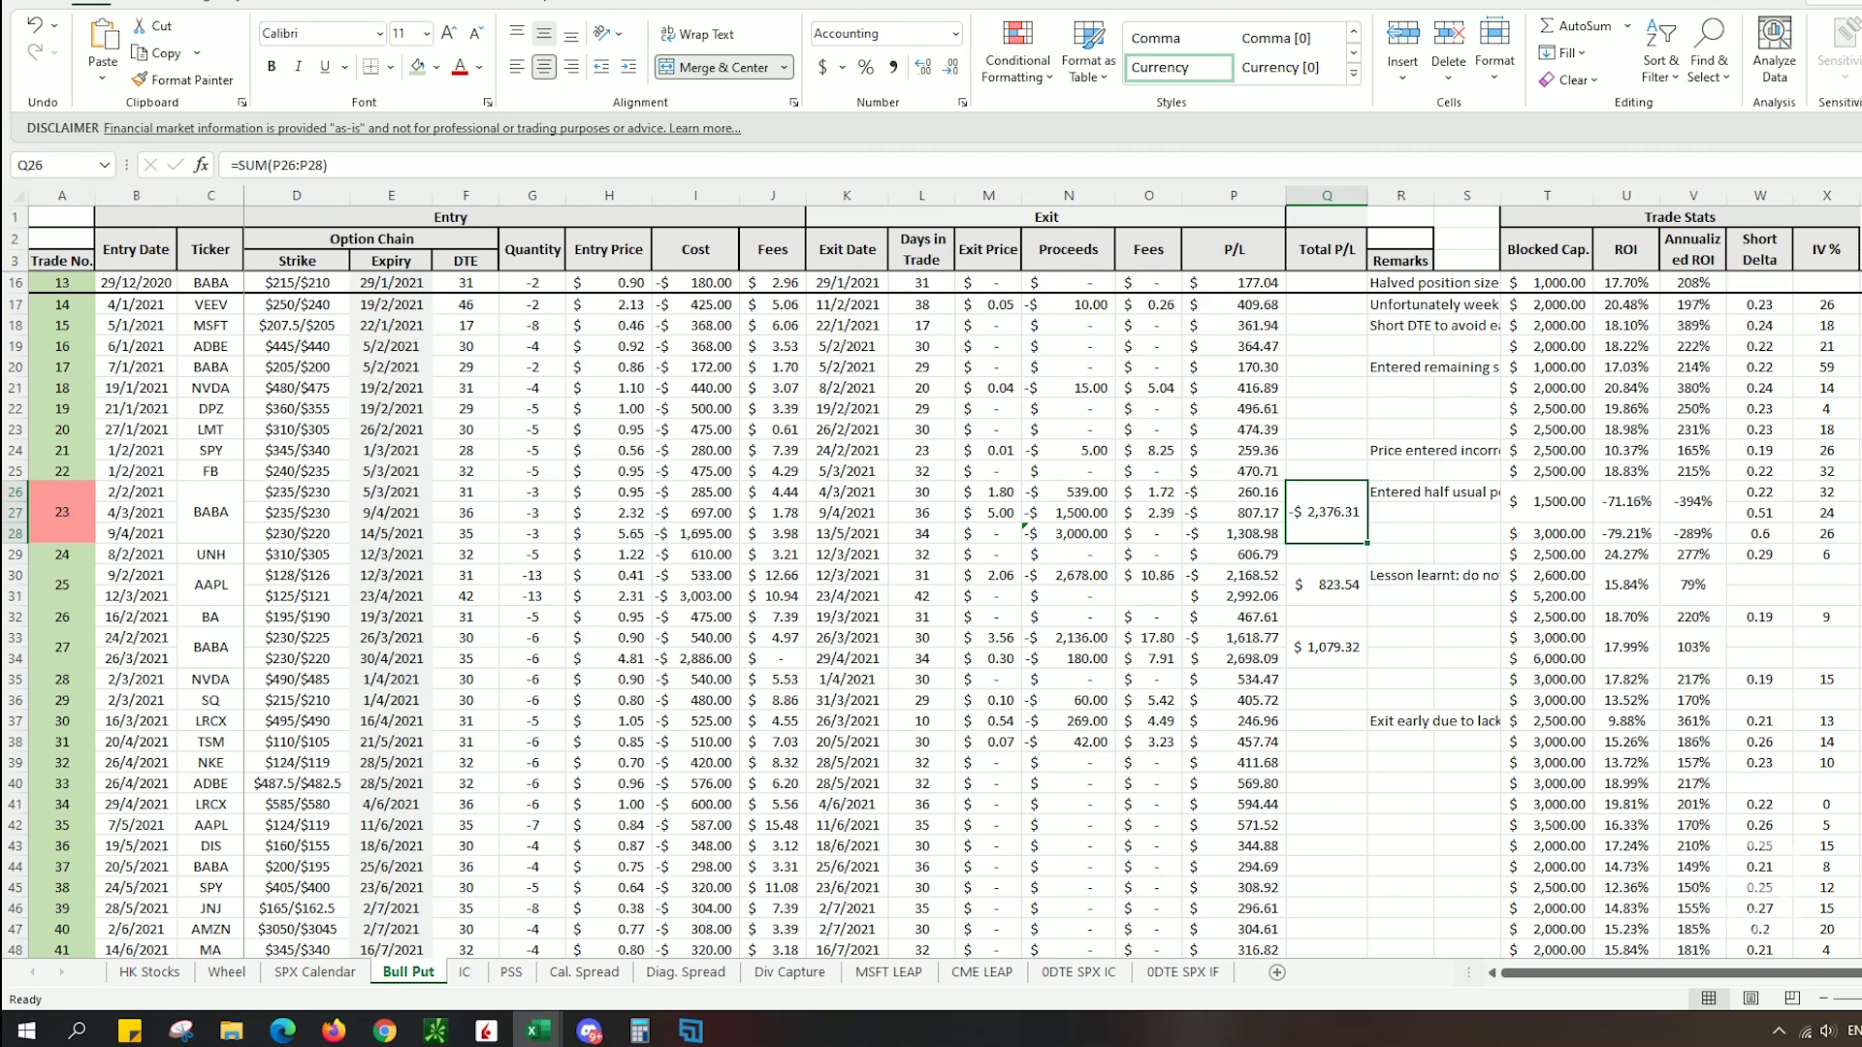
Scroll down through the rest of the Bull Put trade journal
scroll(931, 617, down, 1)
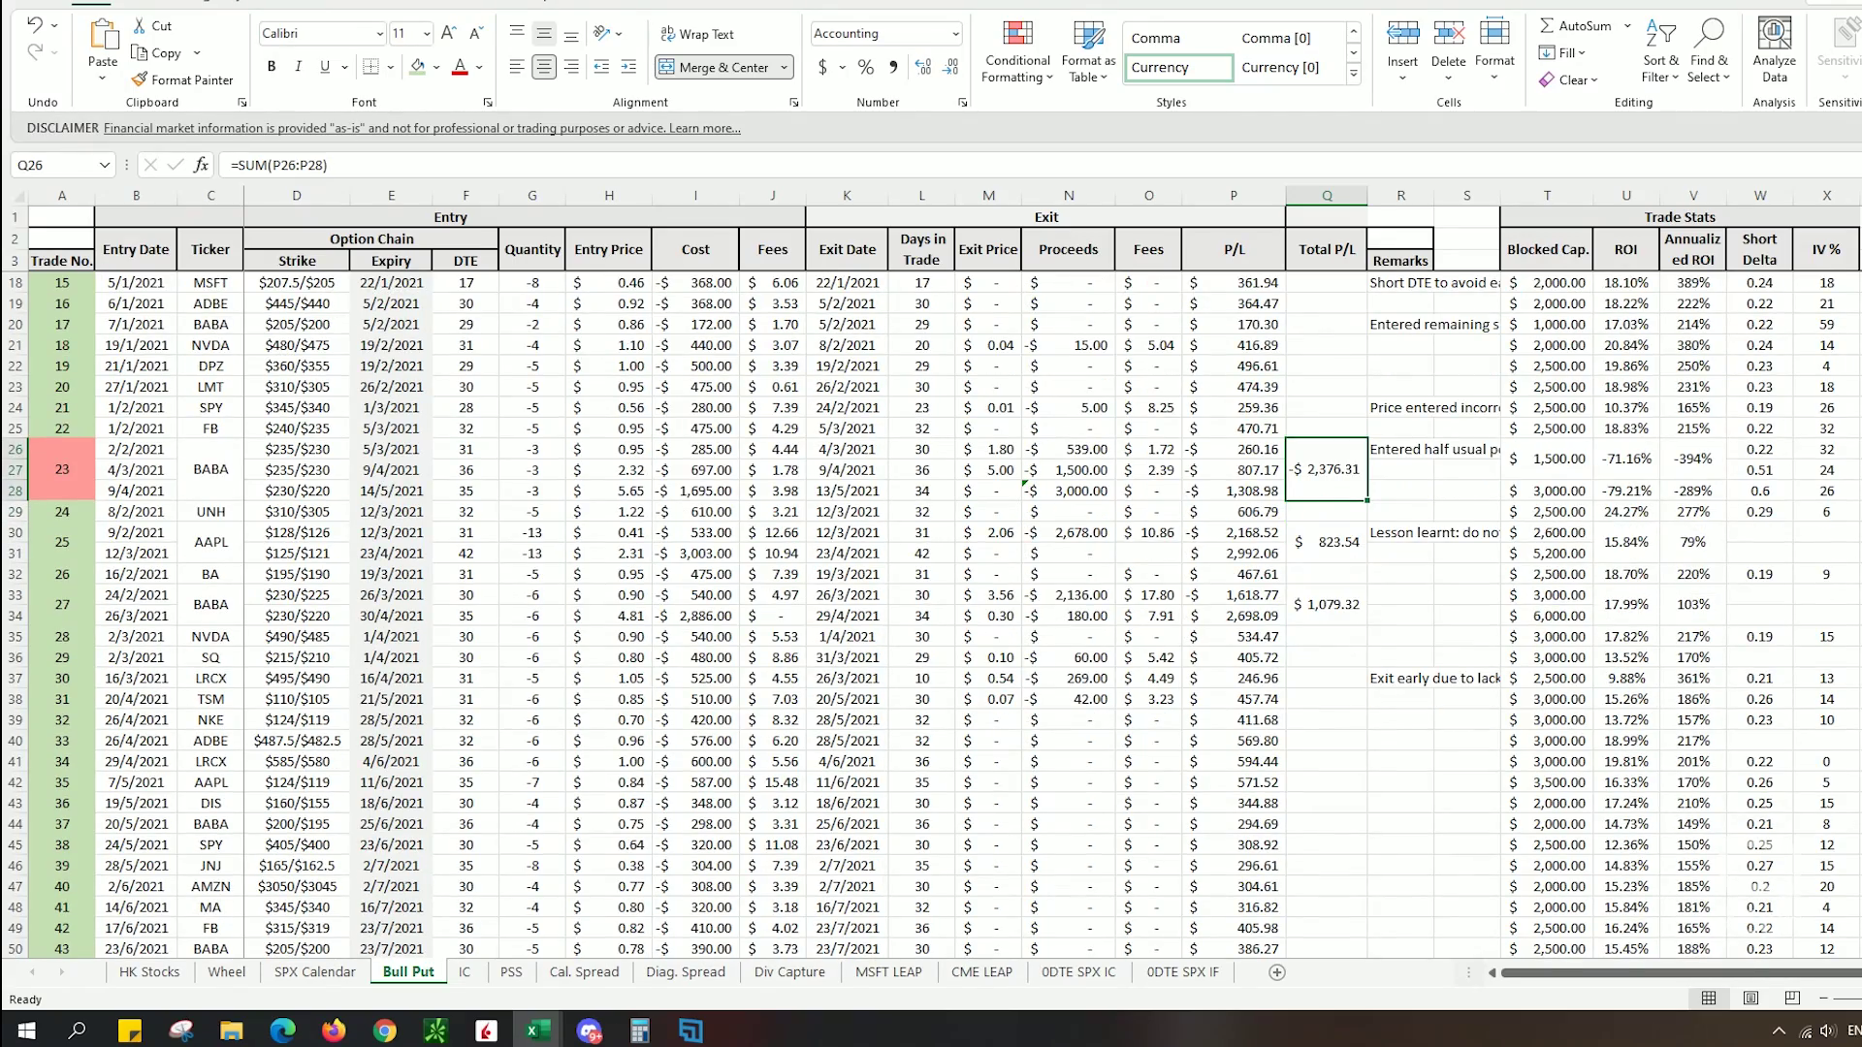
scroll(932, 616, down, 2)
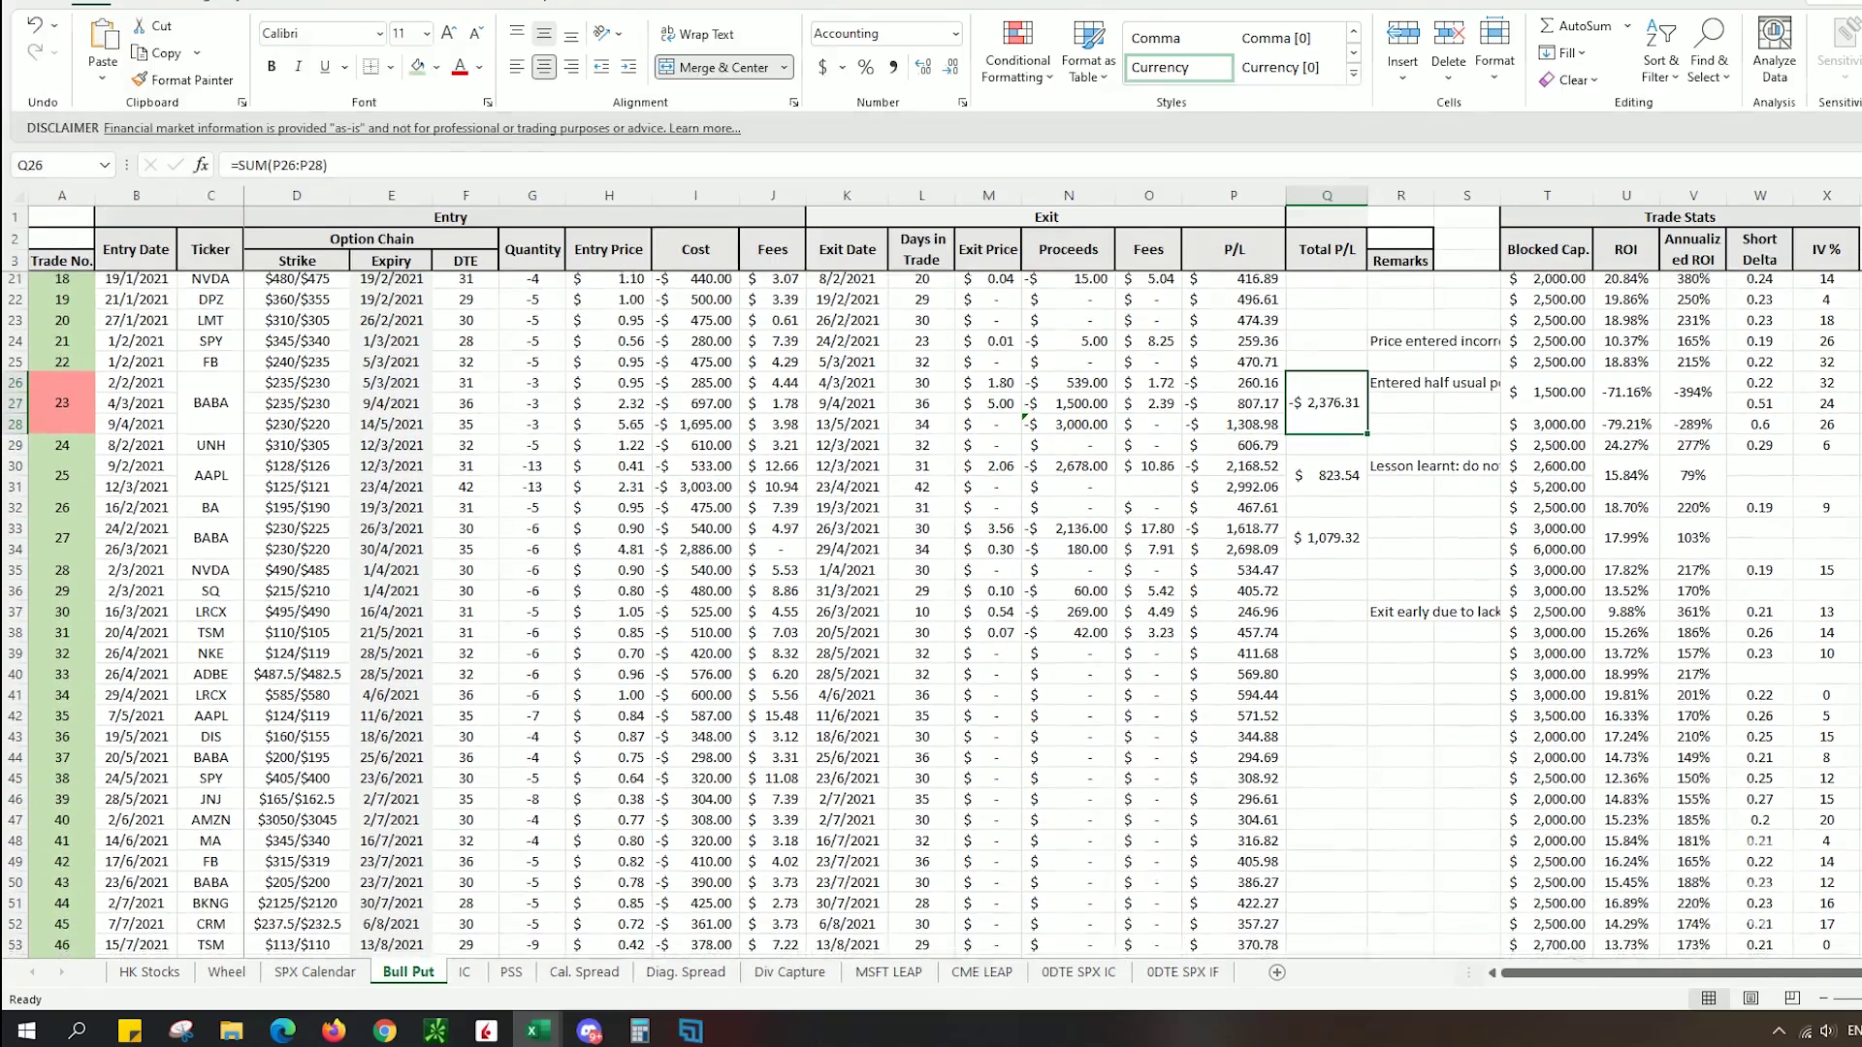
scroll(931, 616, down, 1)
scroll(931, 617, down, 1)
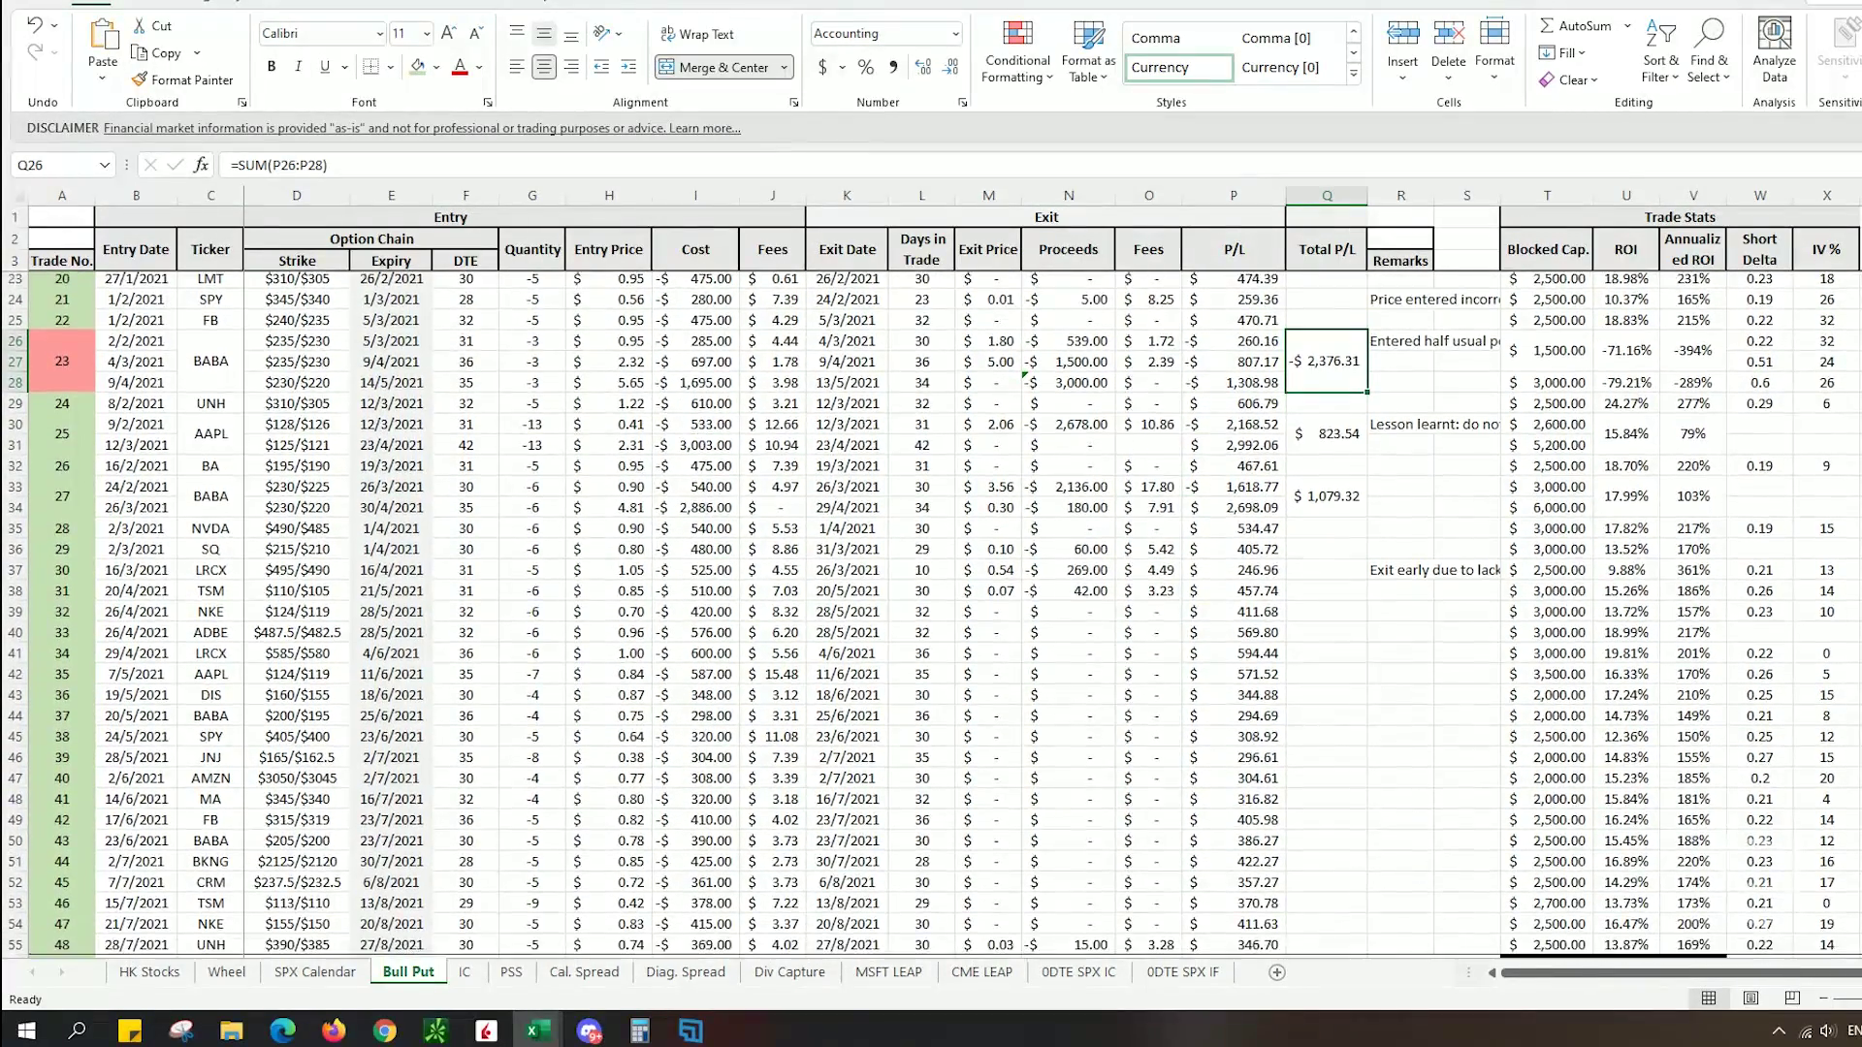
scroll(931, 617, down, 1)
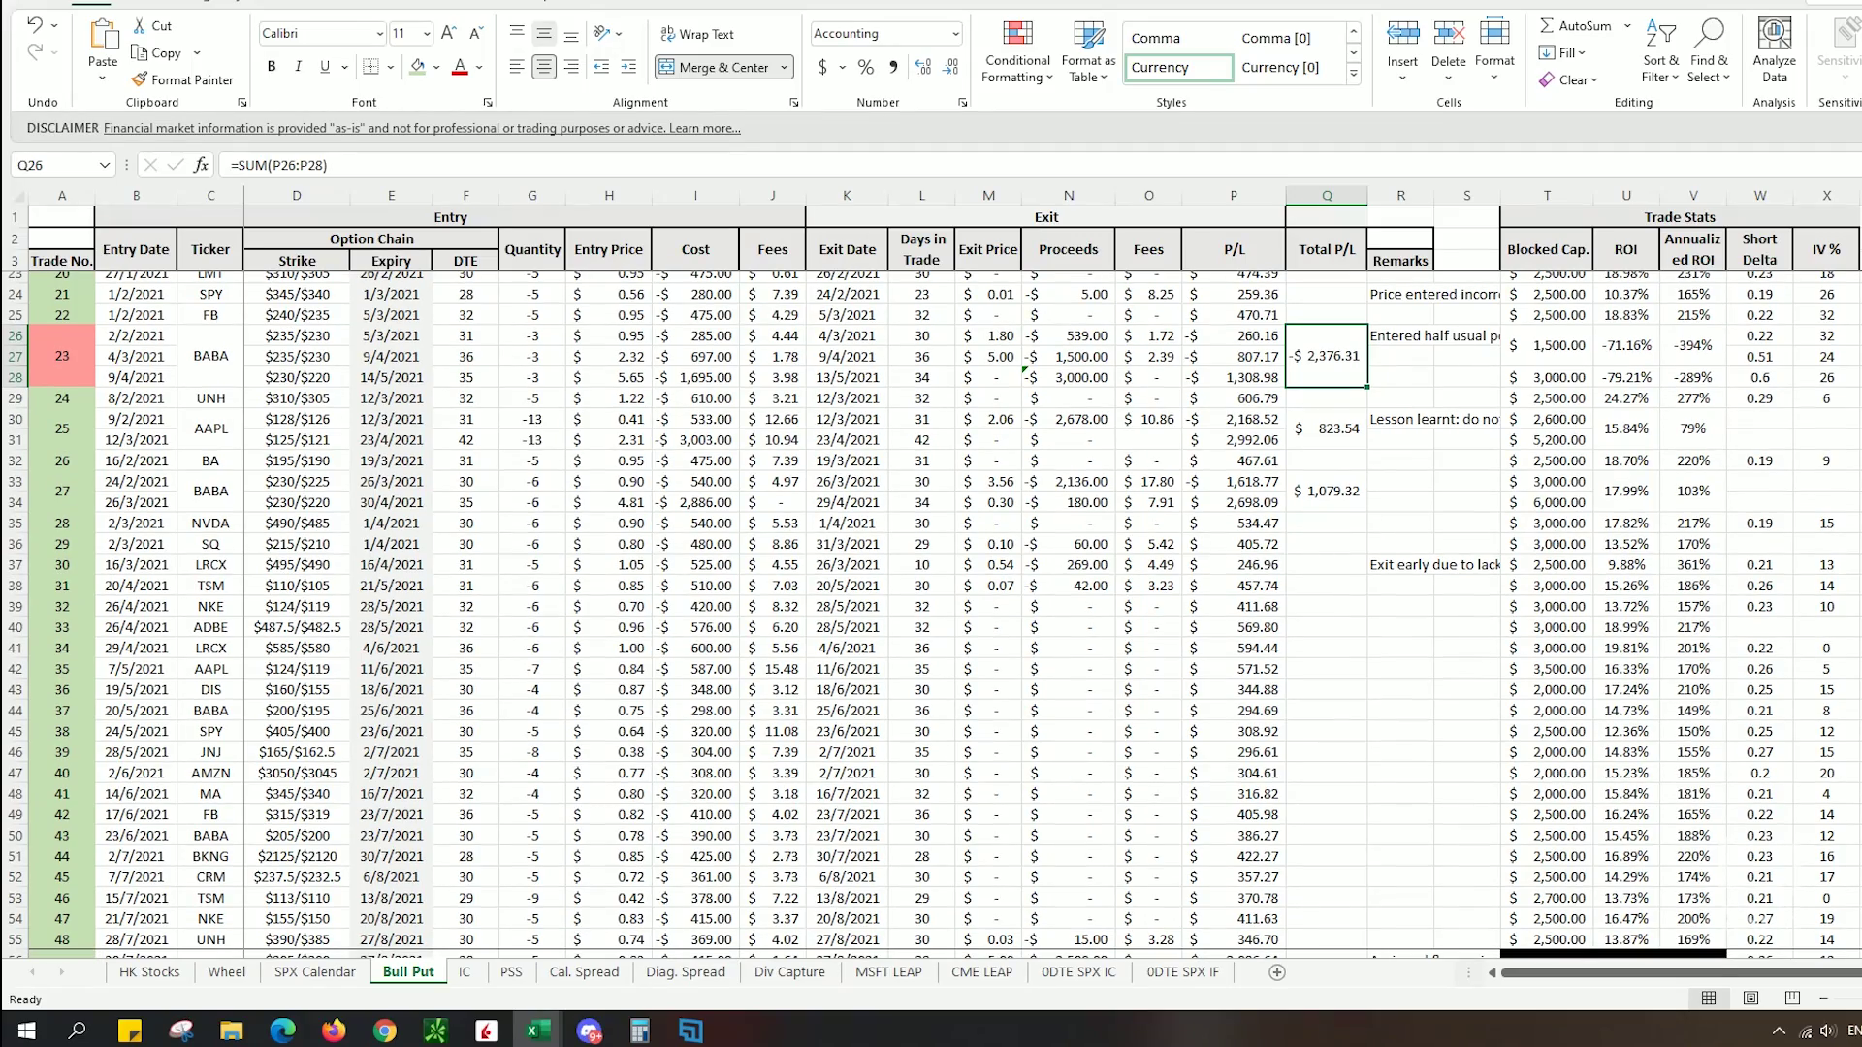
scroll(931, 617, down, 1)
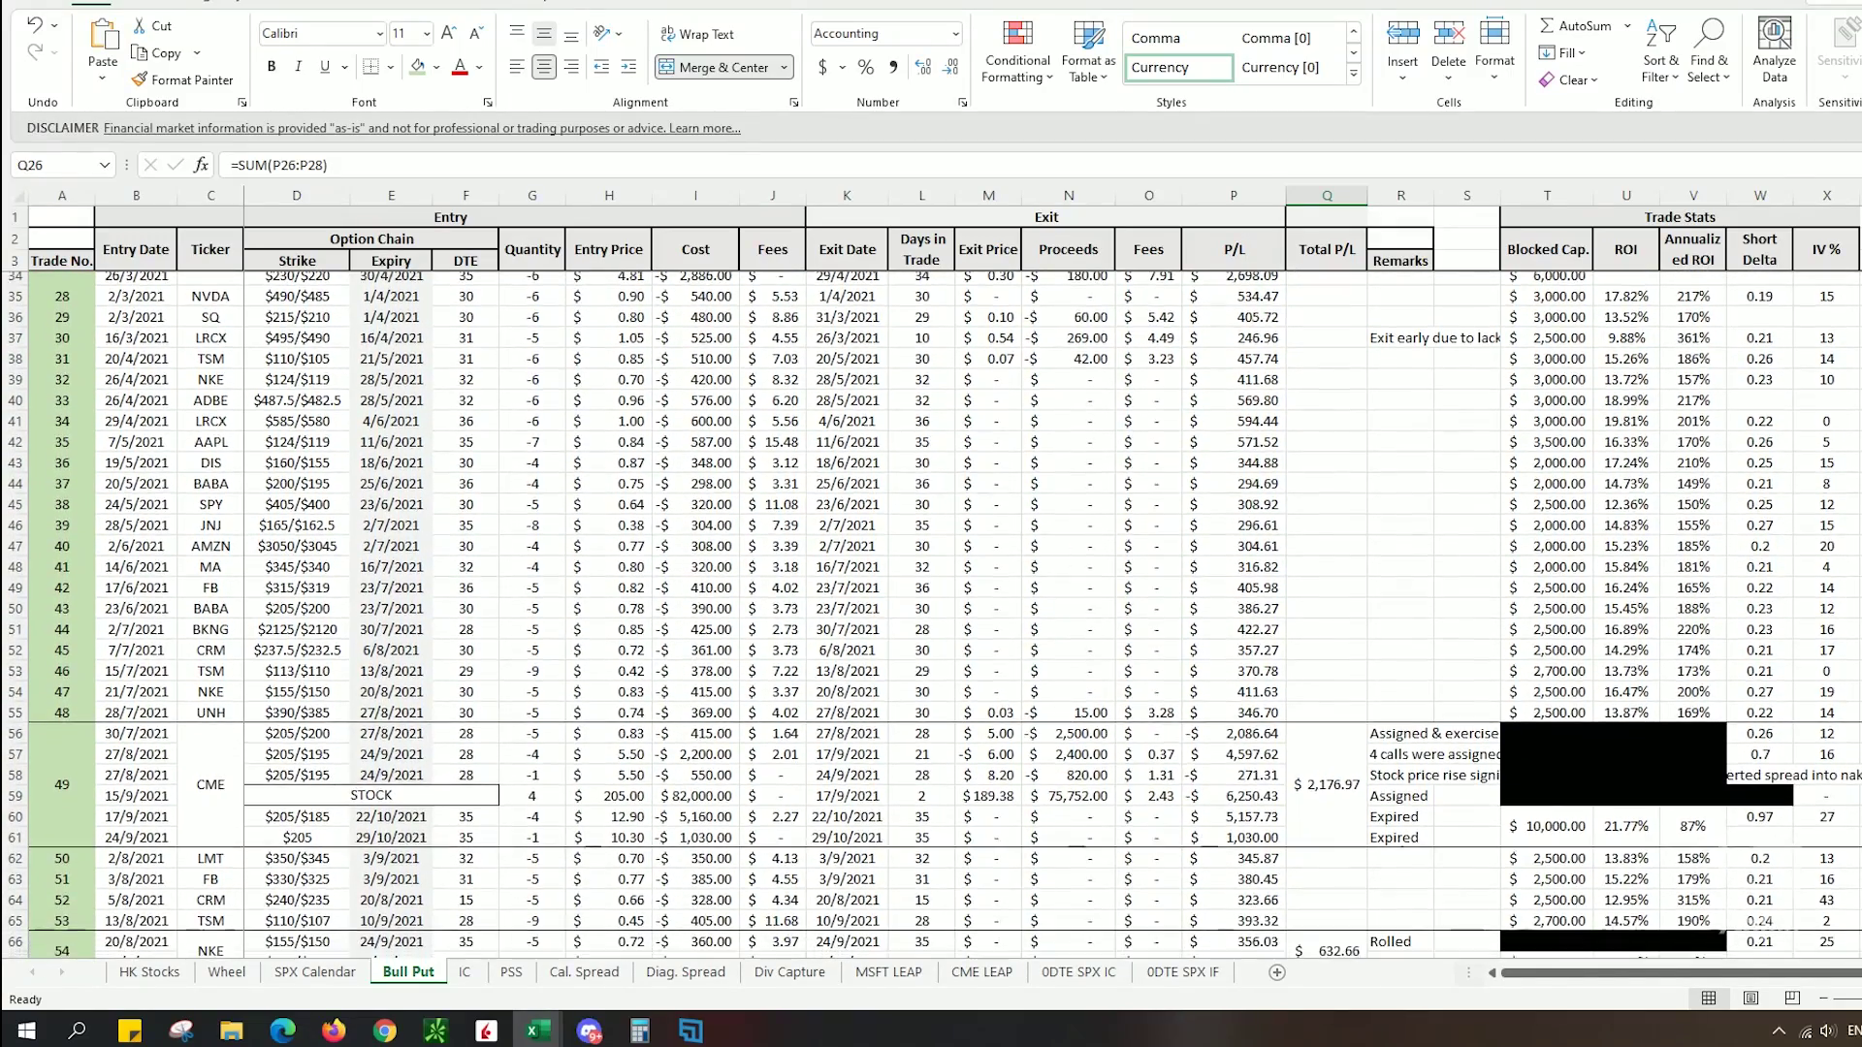
scroll(931, 611, down, 1)
scroll(931, 611, down, 1)
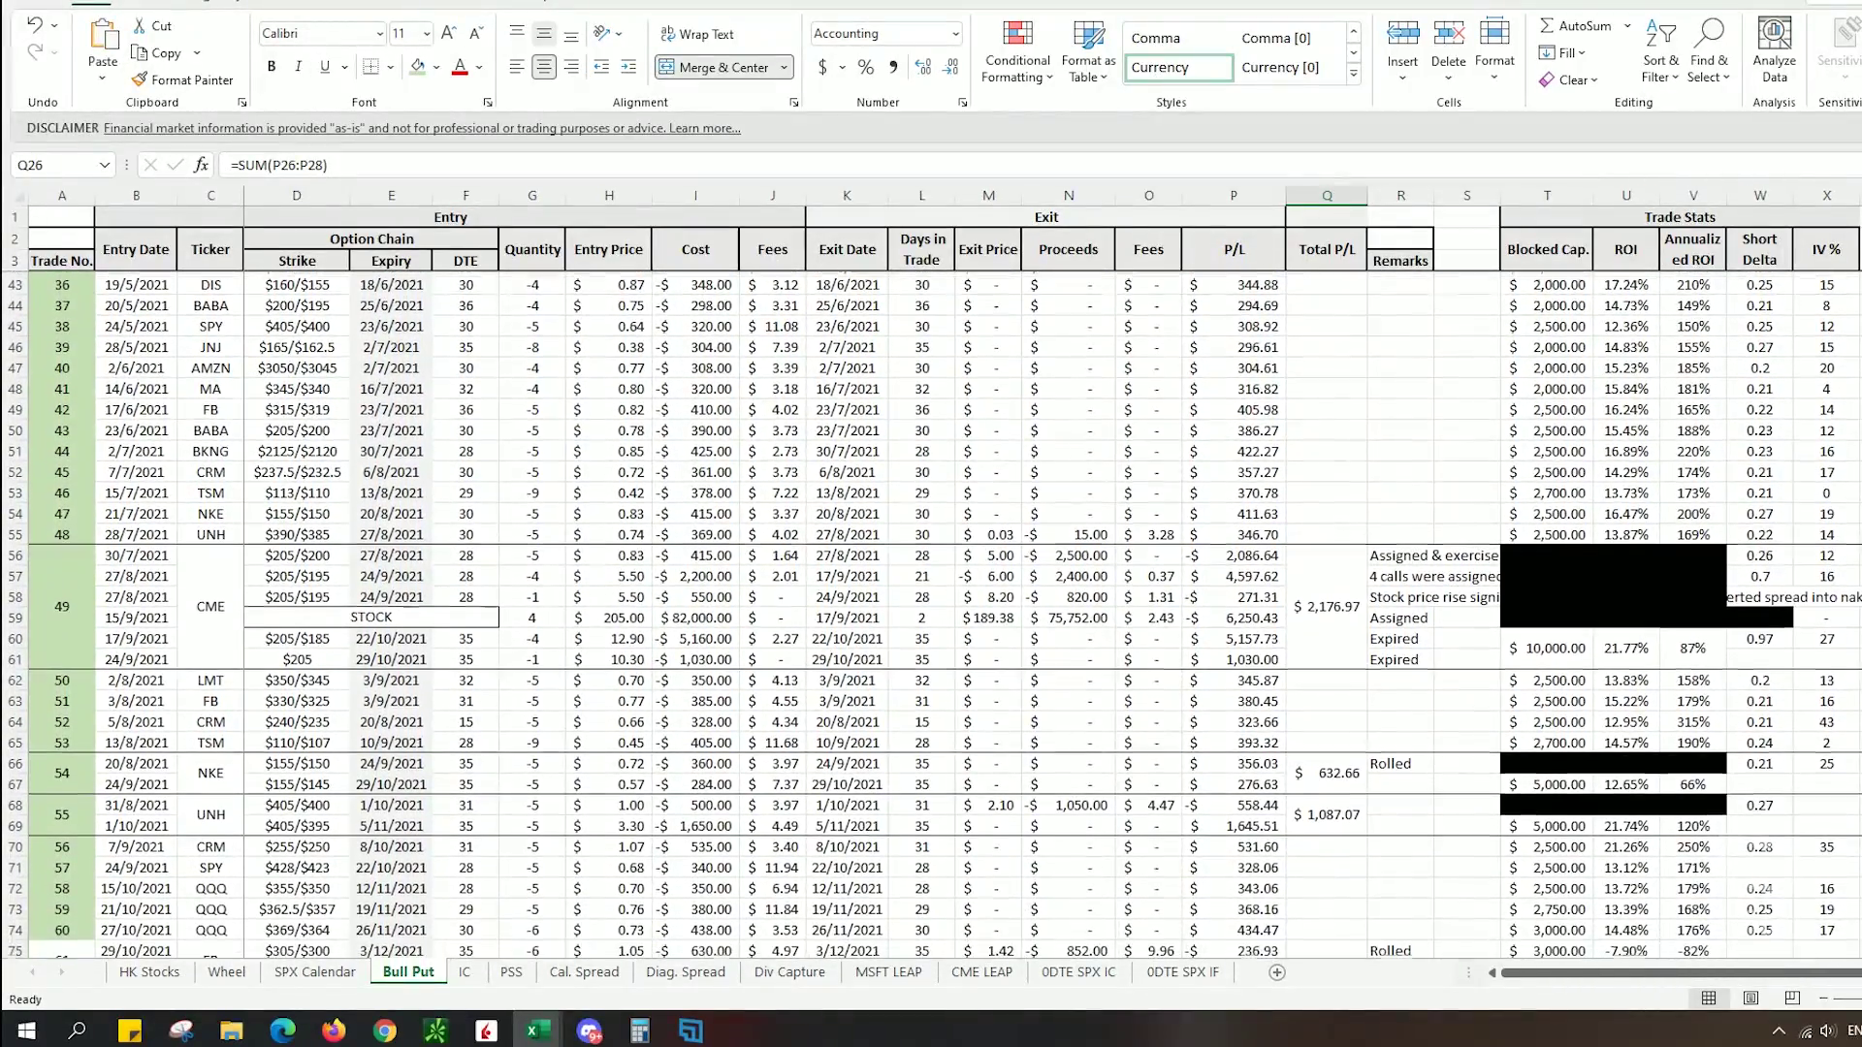
scroll(931, 611, down, 3)
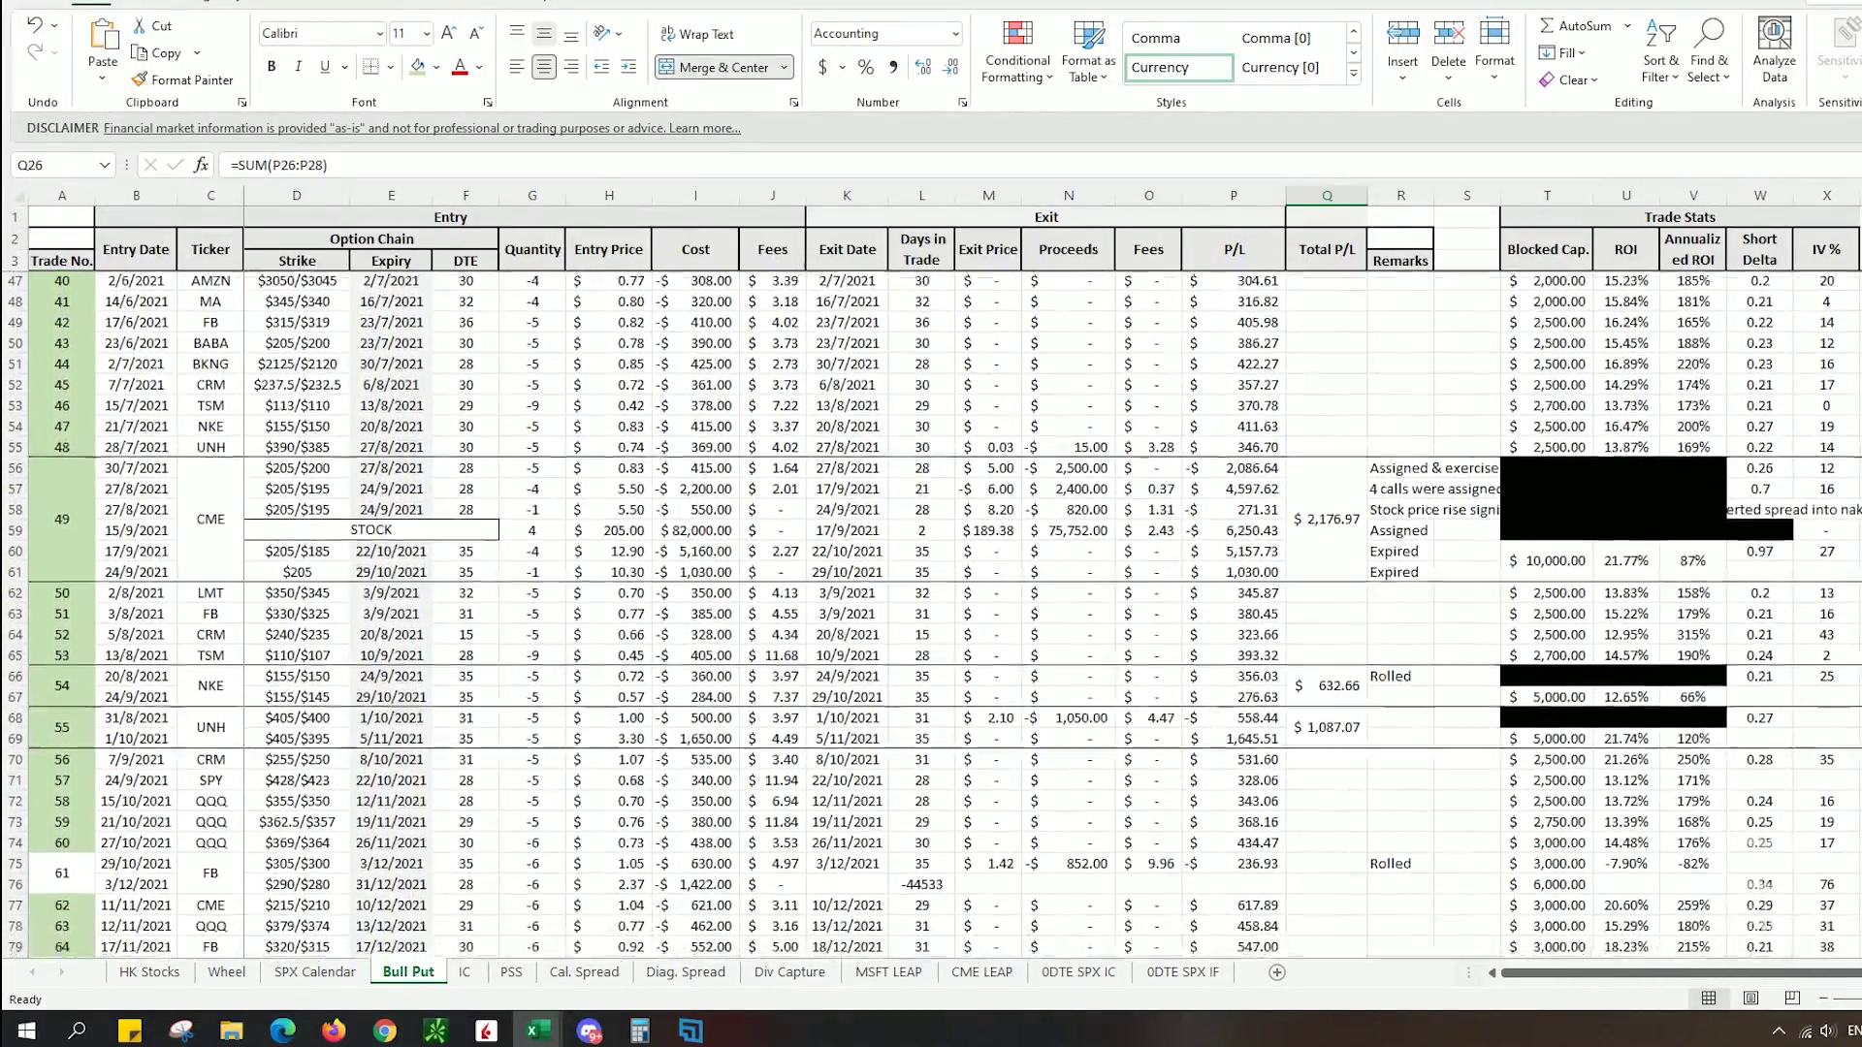
scroll(931, 611, down, 3)
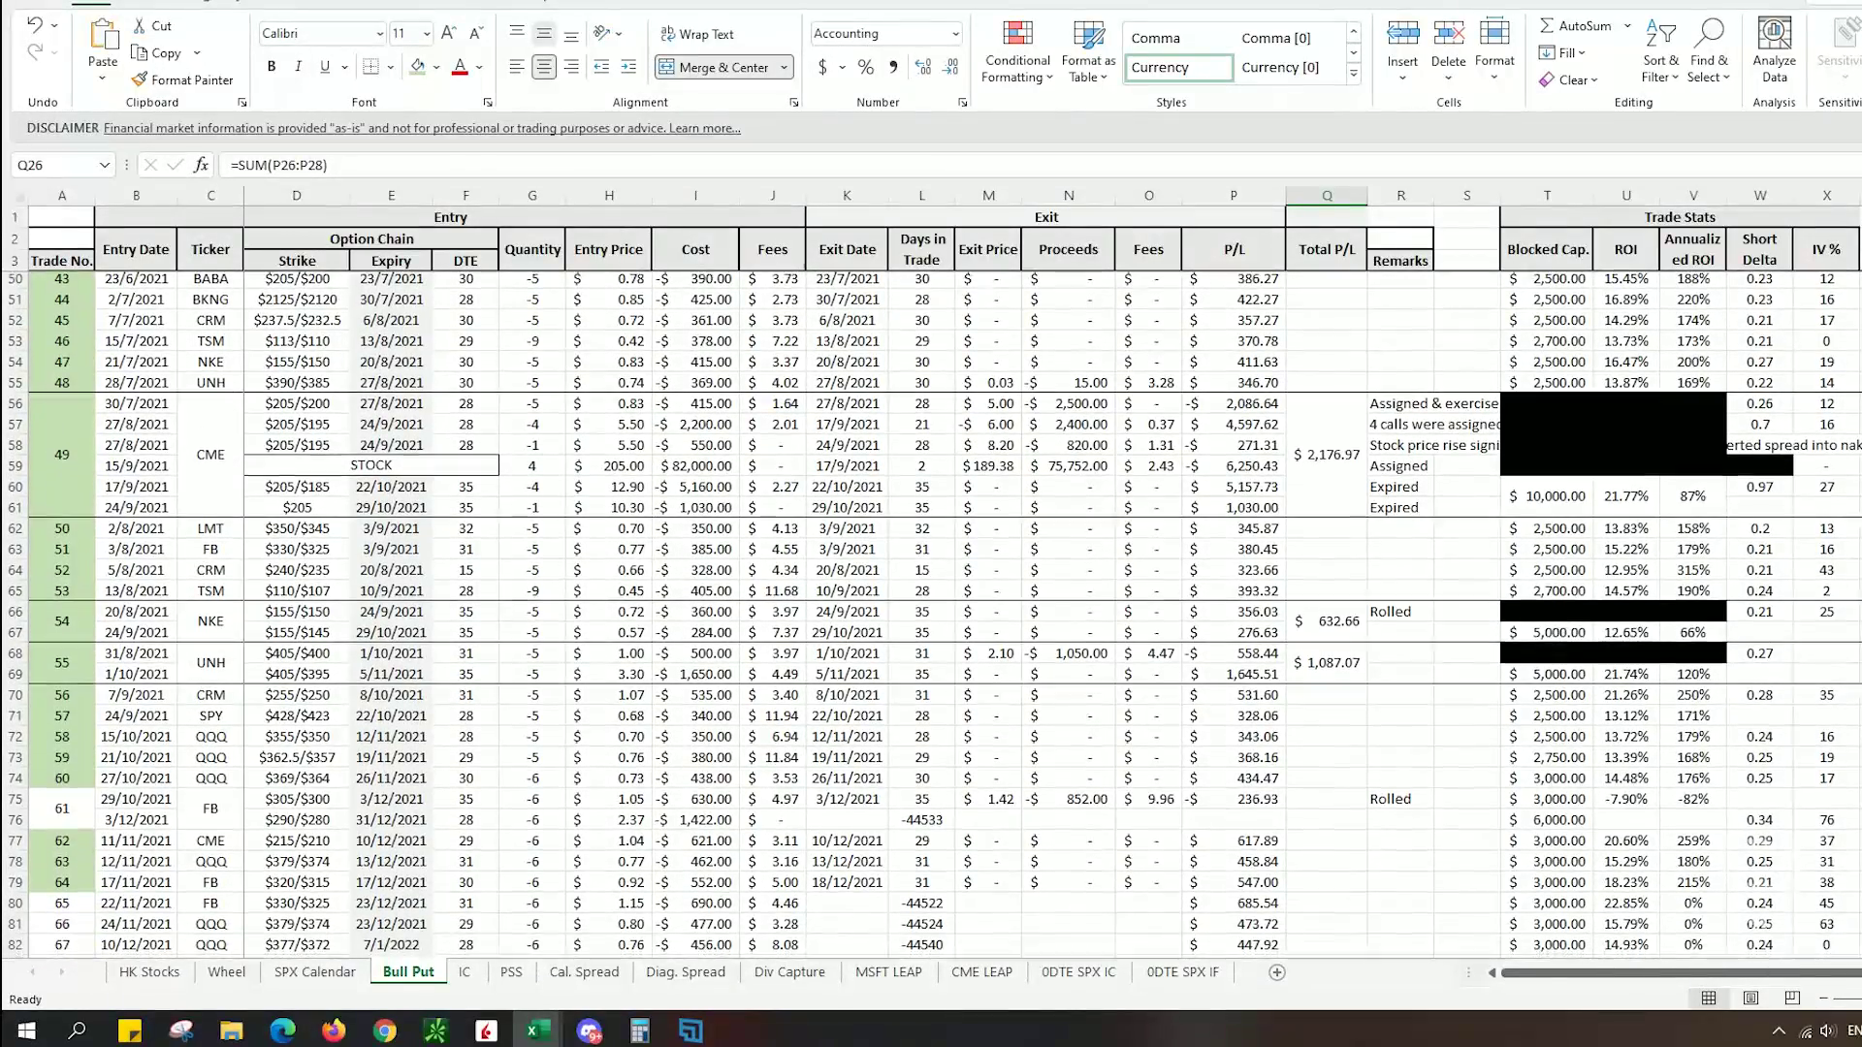
scroll(931, 611, down, 1)
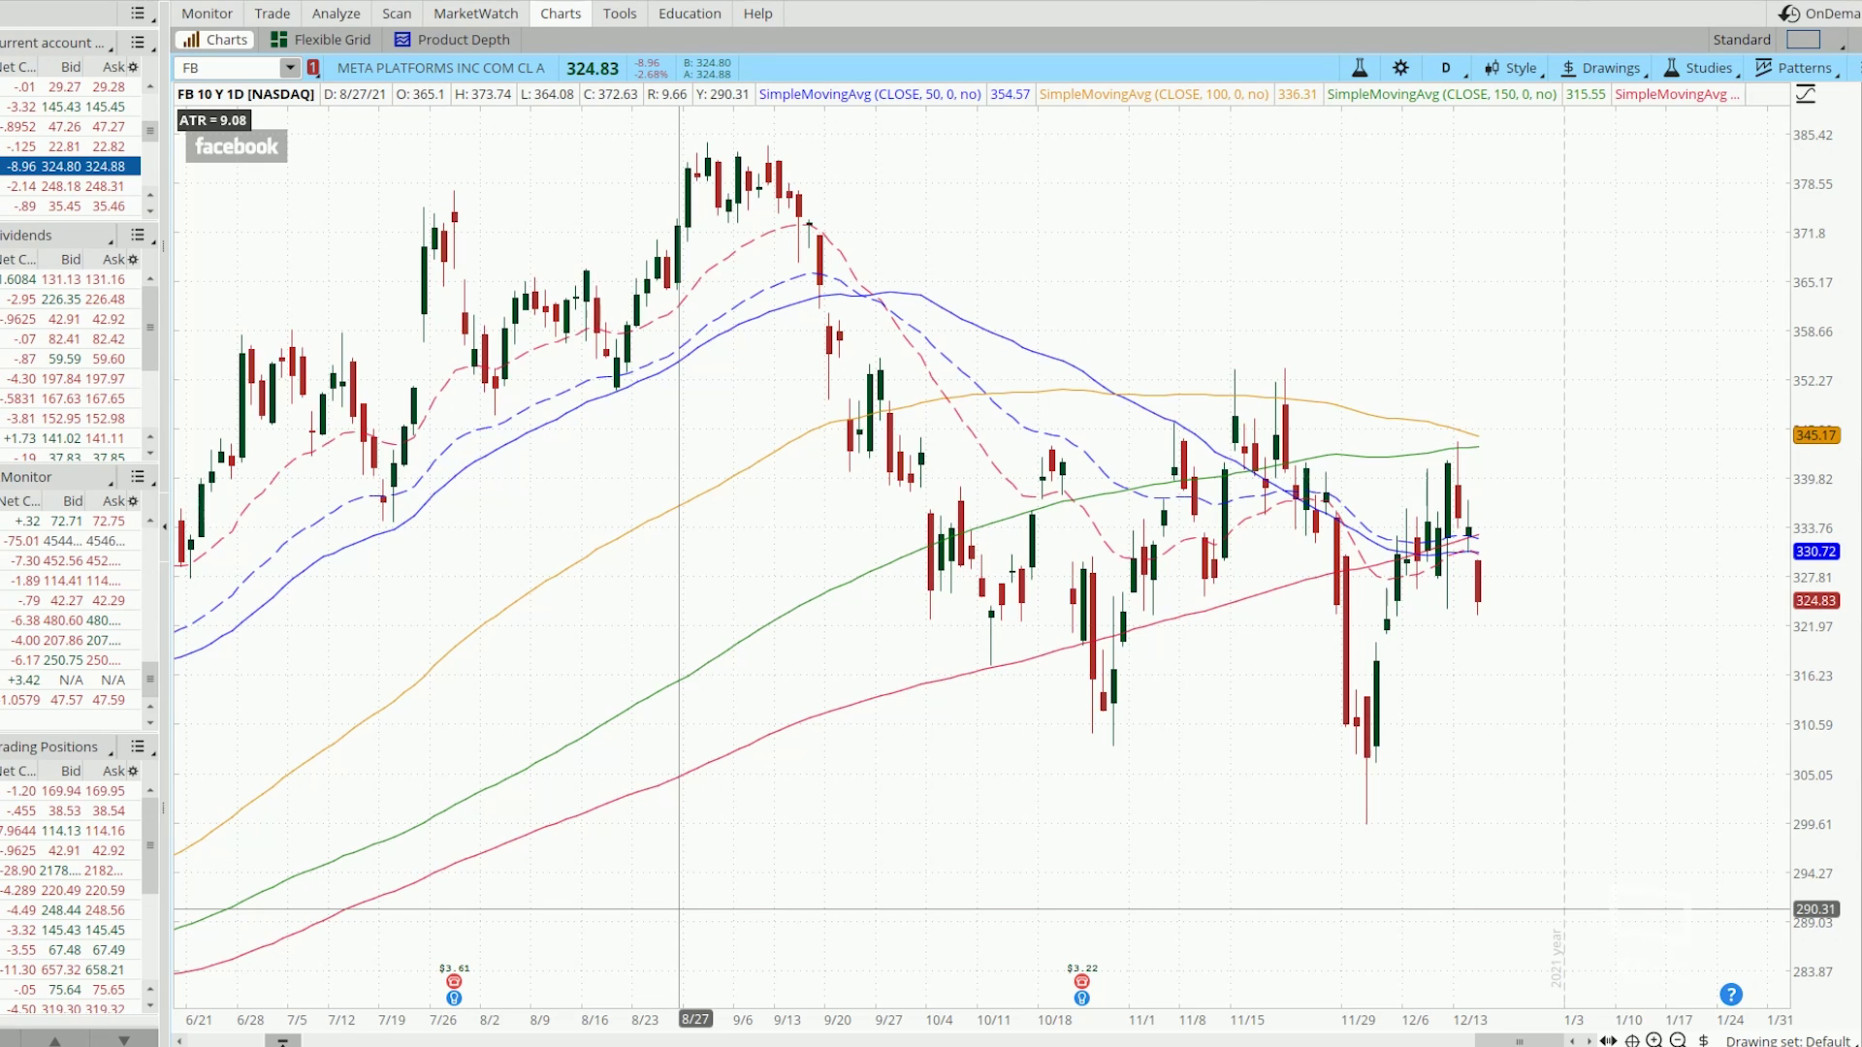
Show FB's 21 JAN 22 option chain with order entry hidden, scrolled to the puts
click(272, 14)
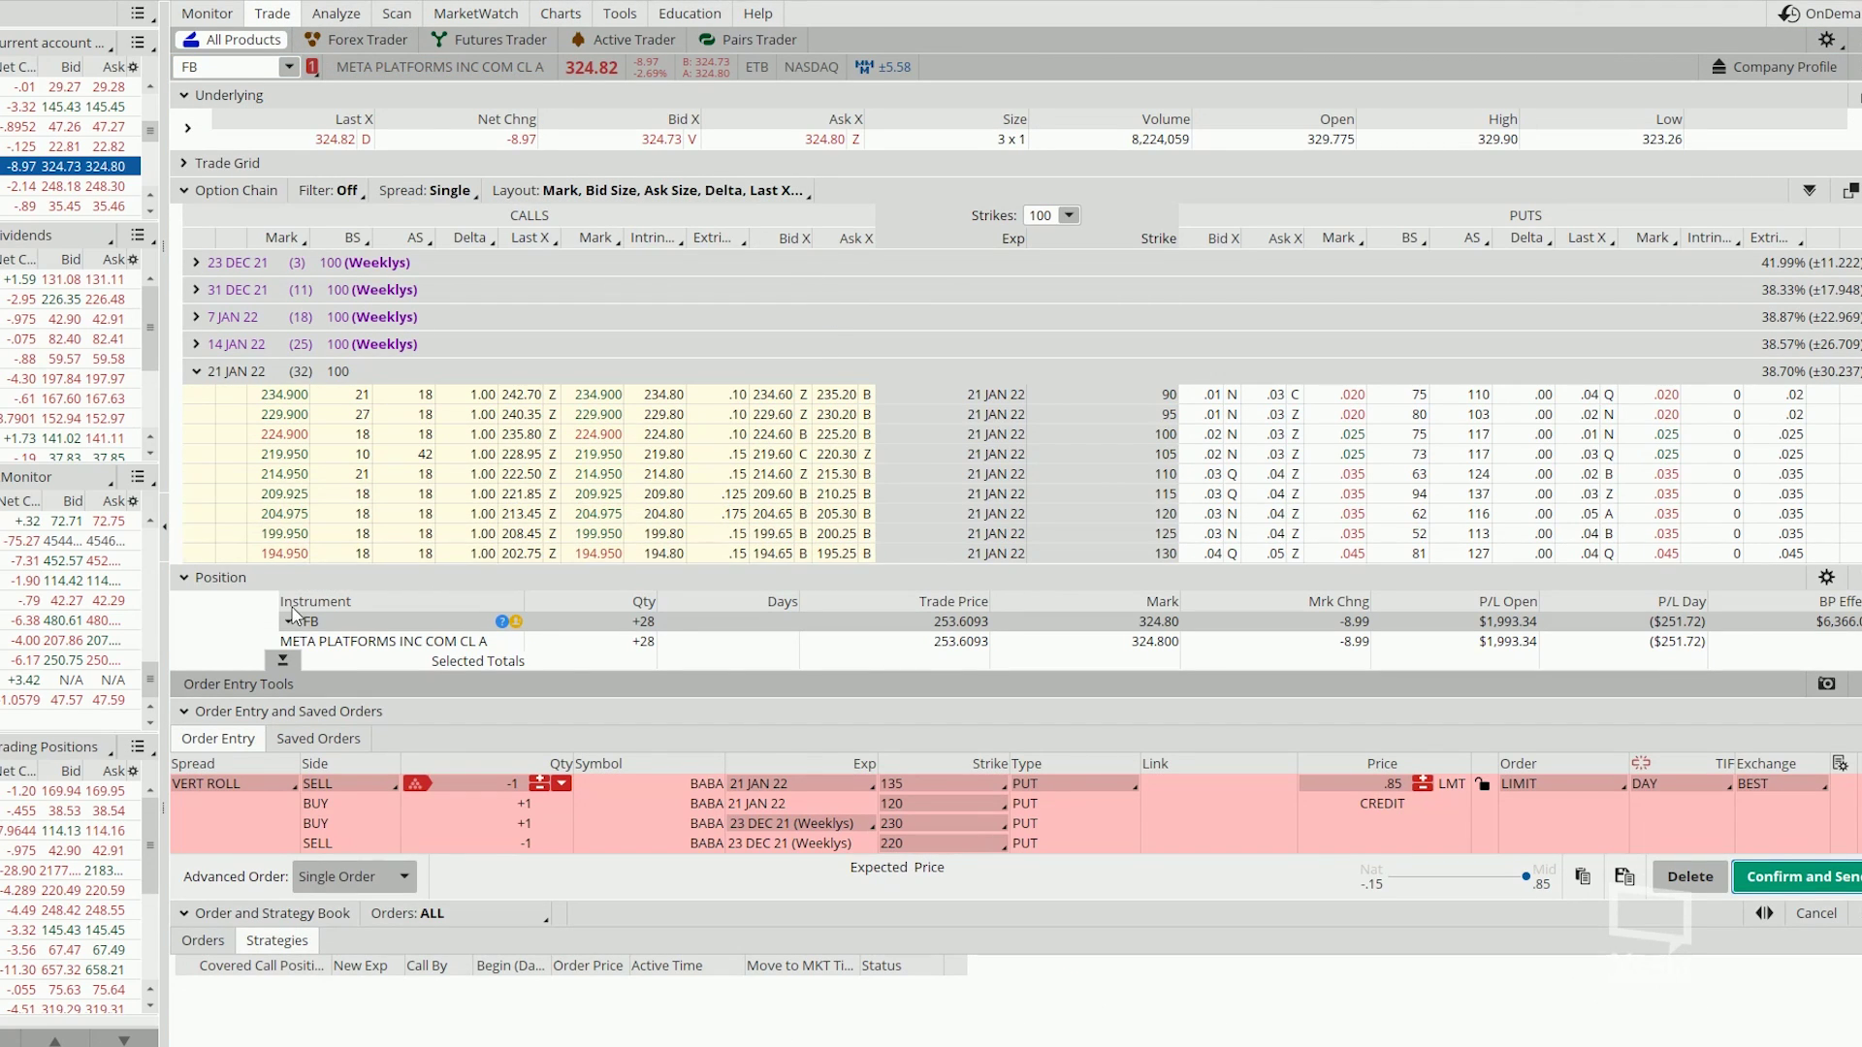
click(282, 661)
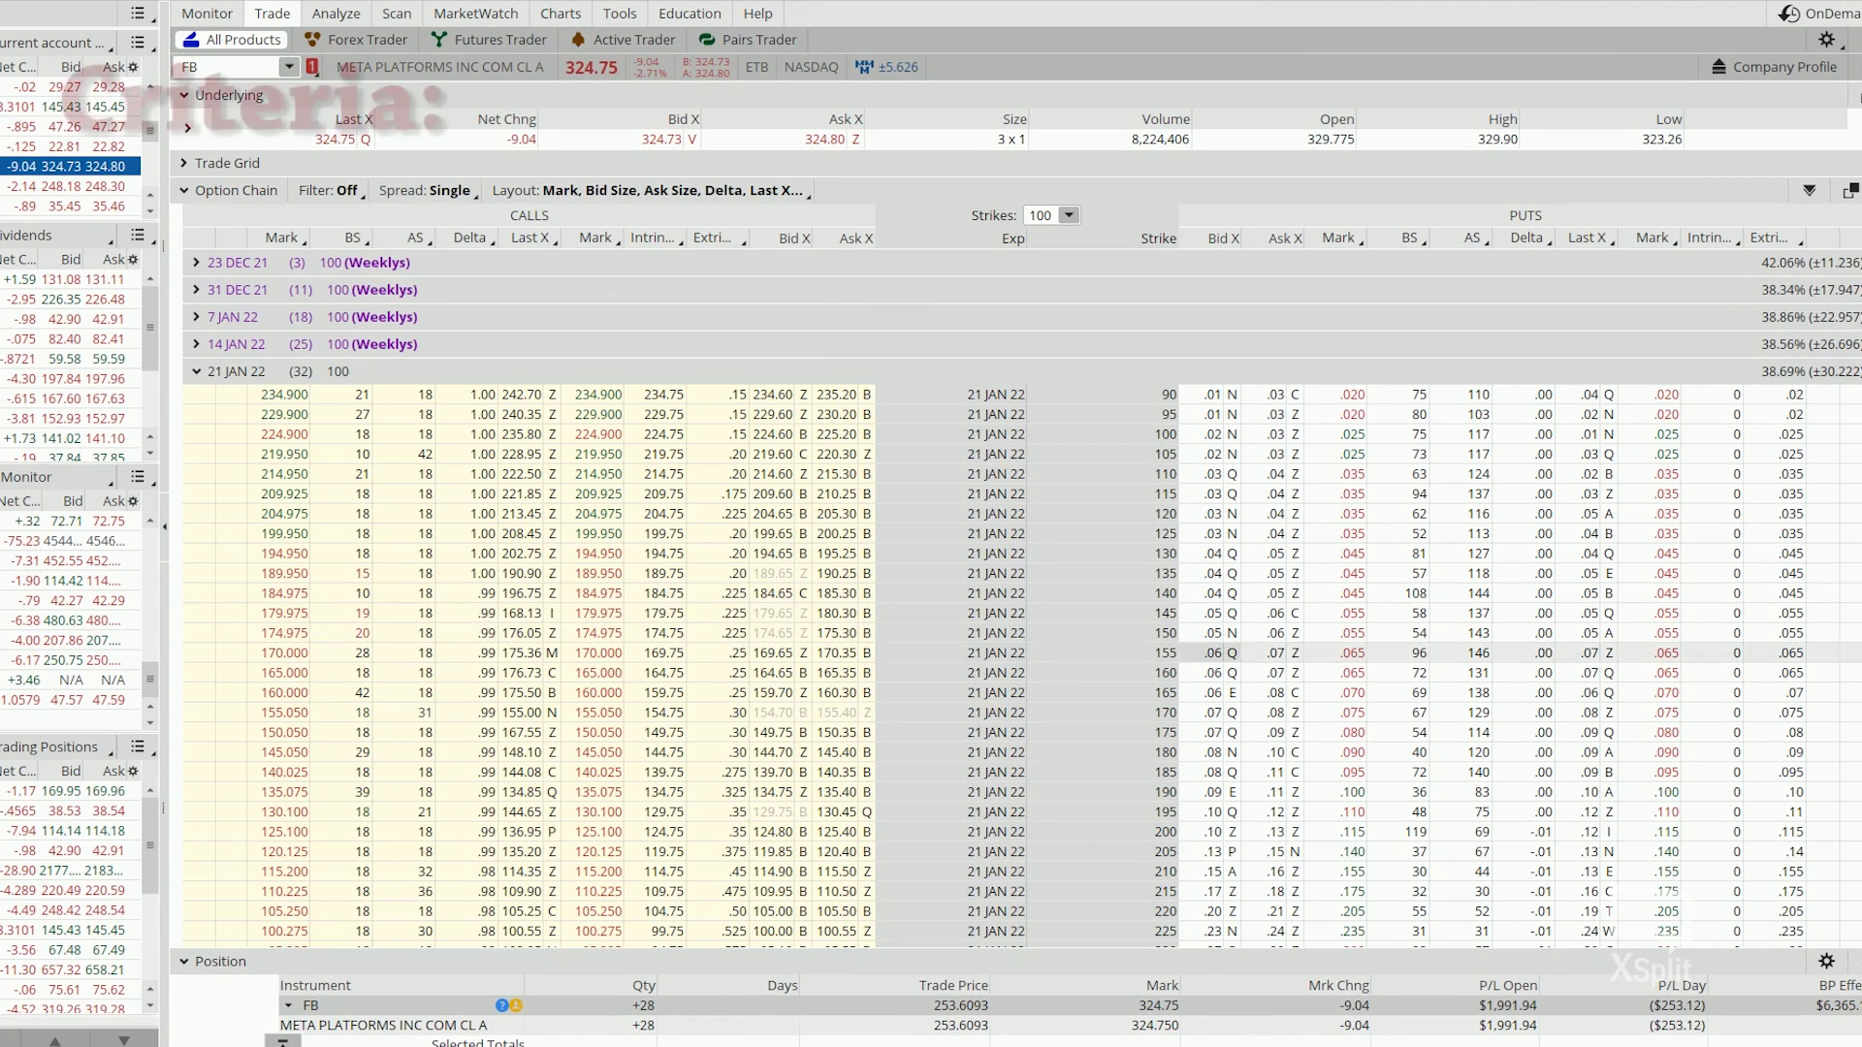
scroll(970, 582, down, 5)
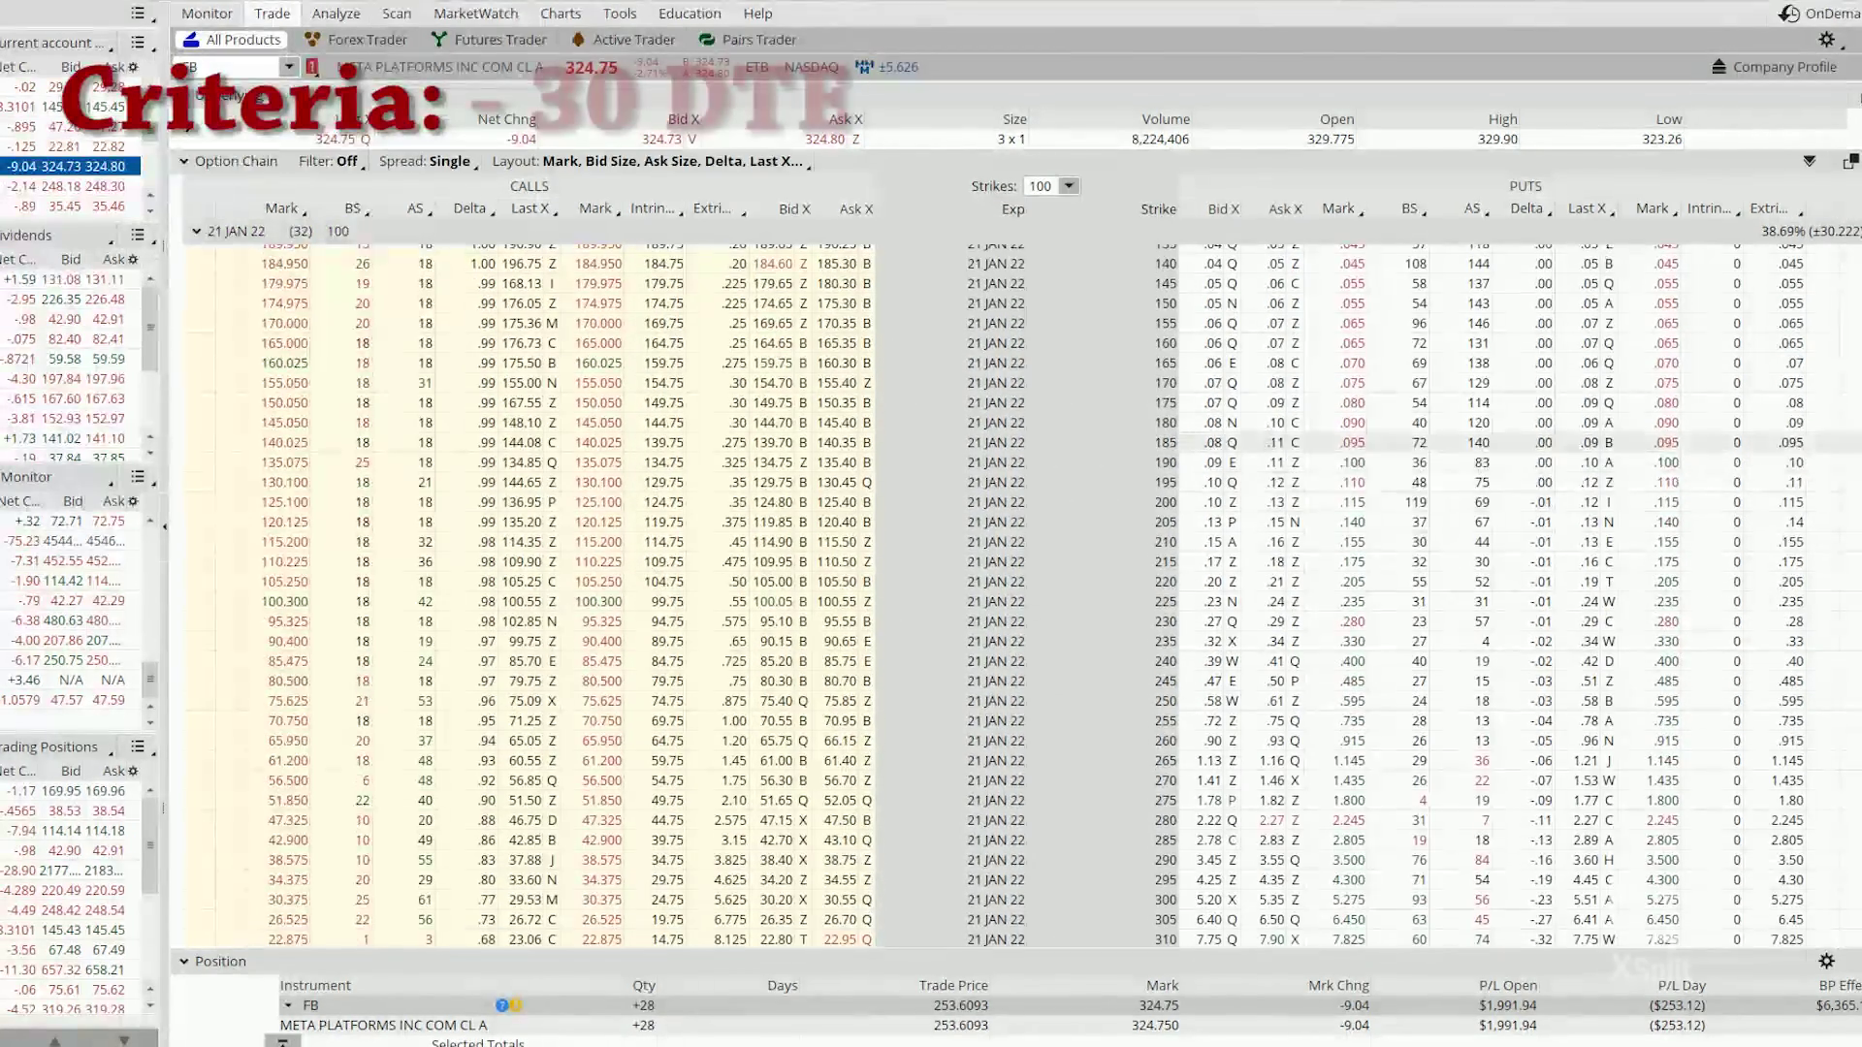
scroll(1516, 554, down, 6)
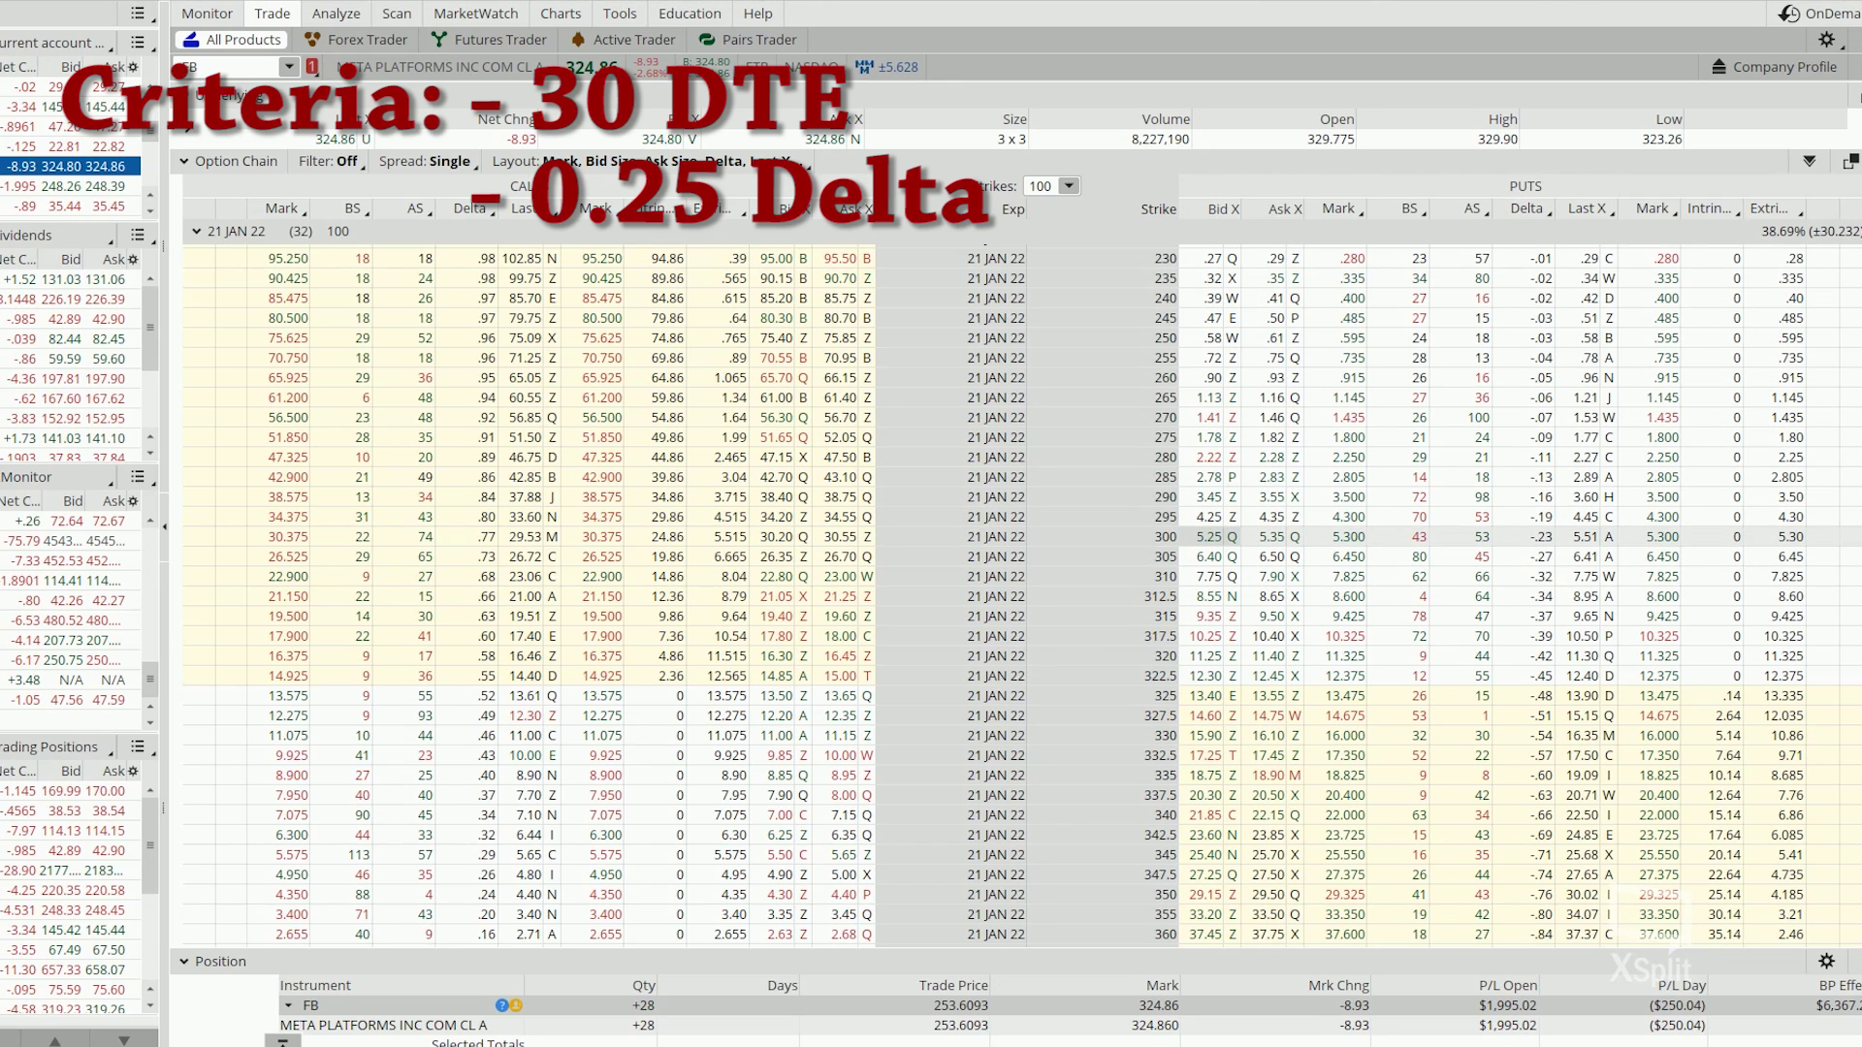
Stage selling the FB 21 JAN 22 300/295 put vertical at a 1.00 limit credit
click(1210, 536)
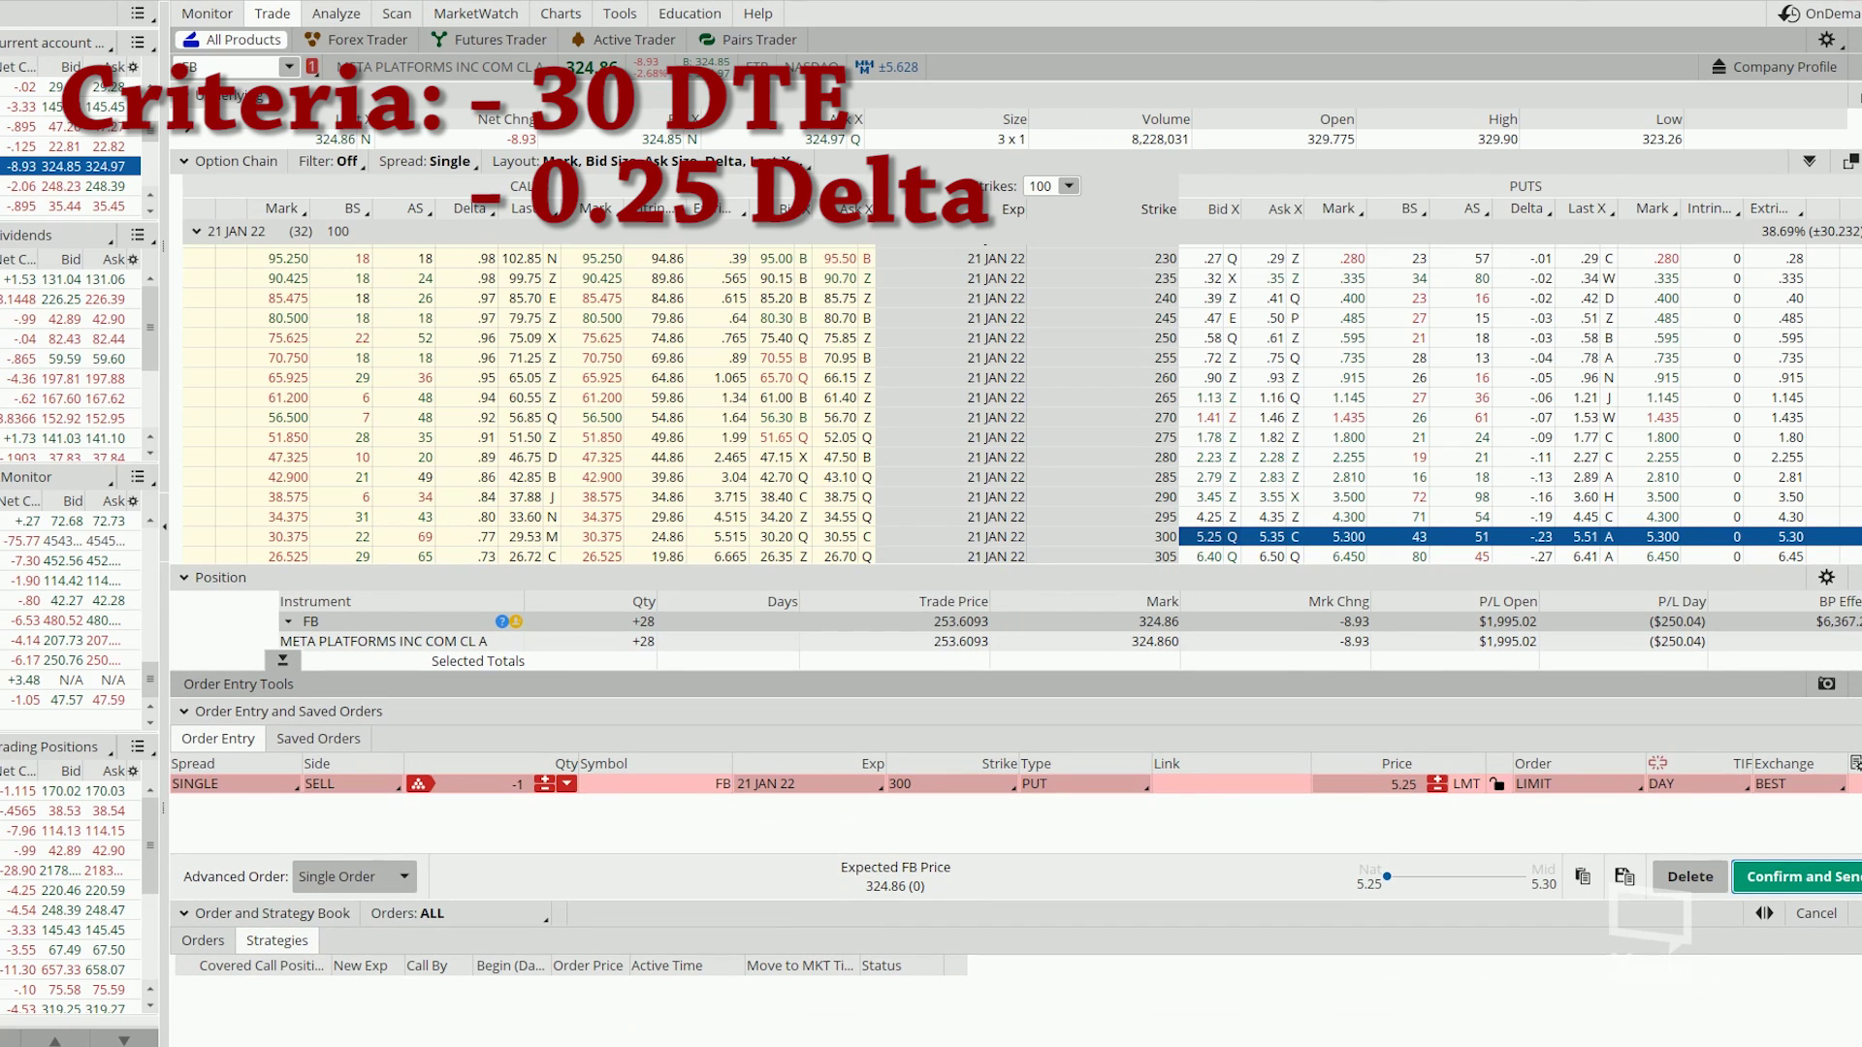
scroll(1018, 402, down, 1)
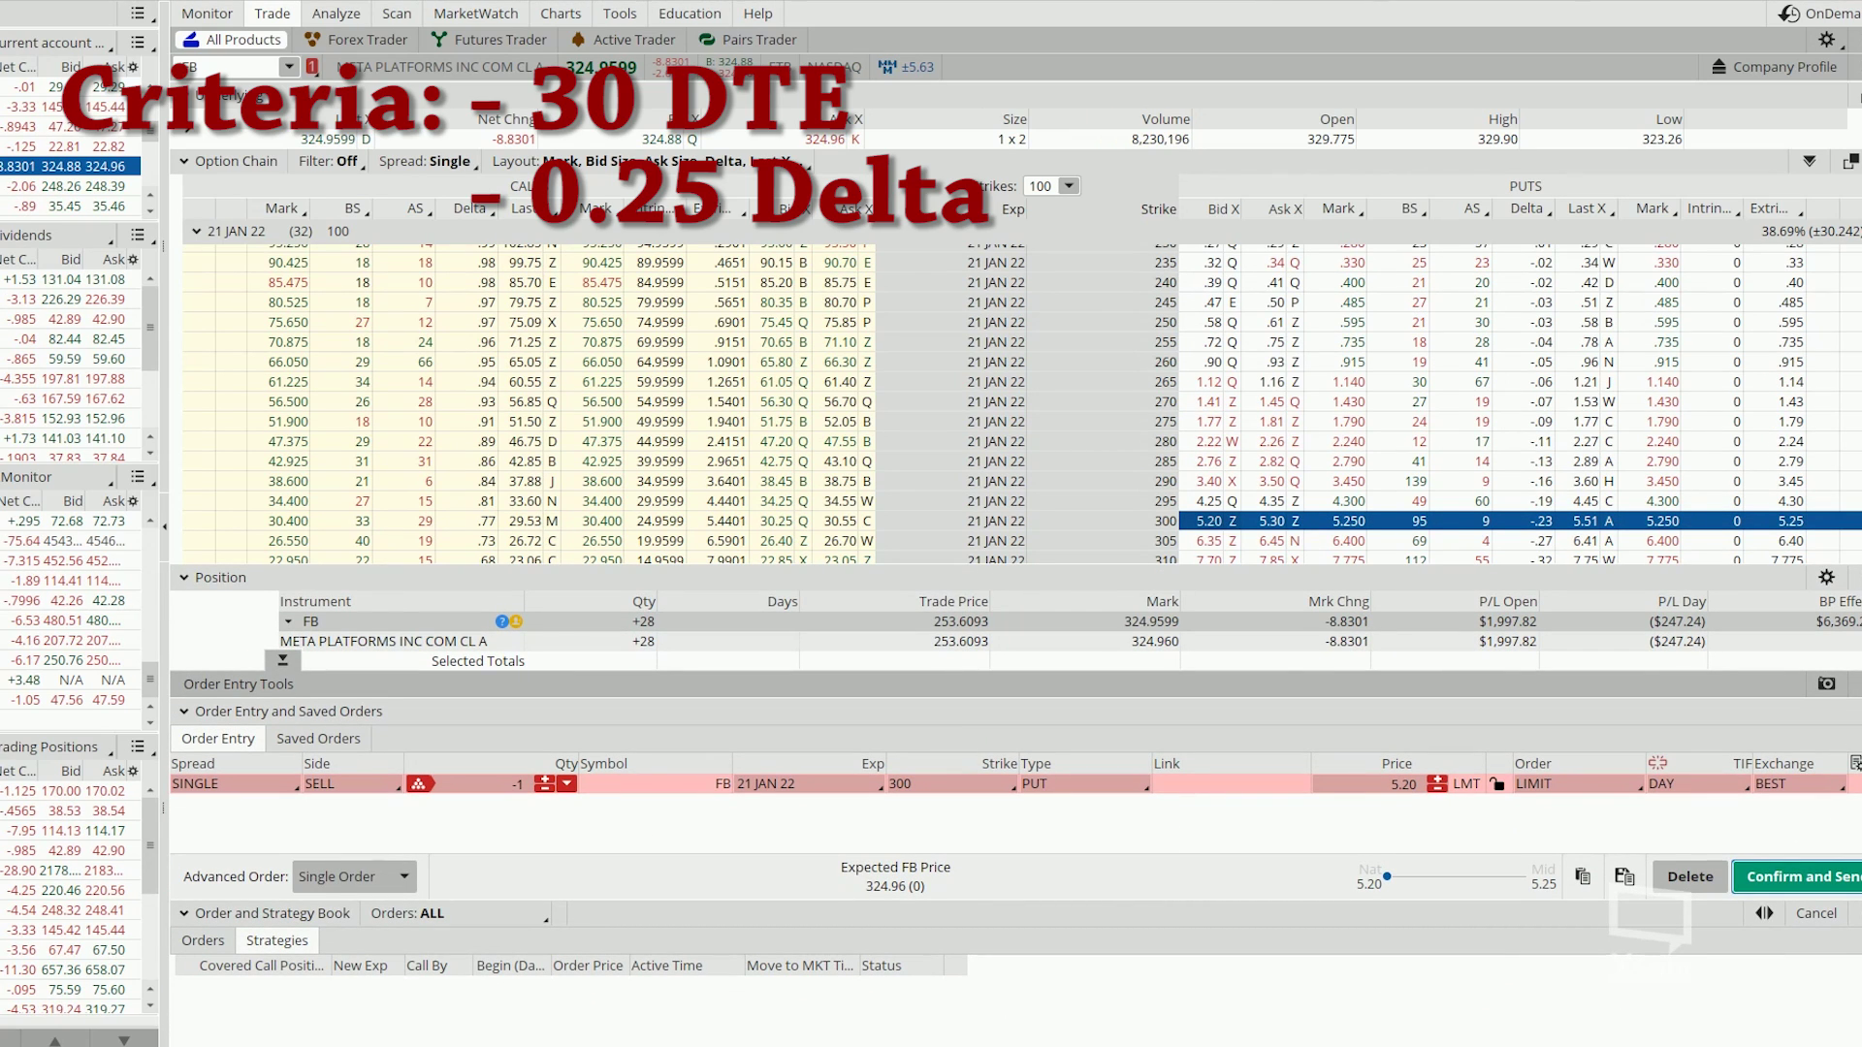
ctrl+click(1271, 501)
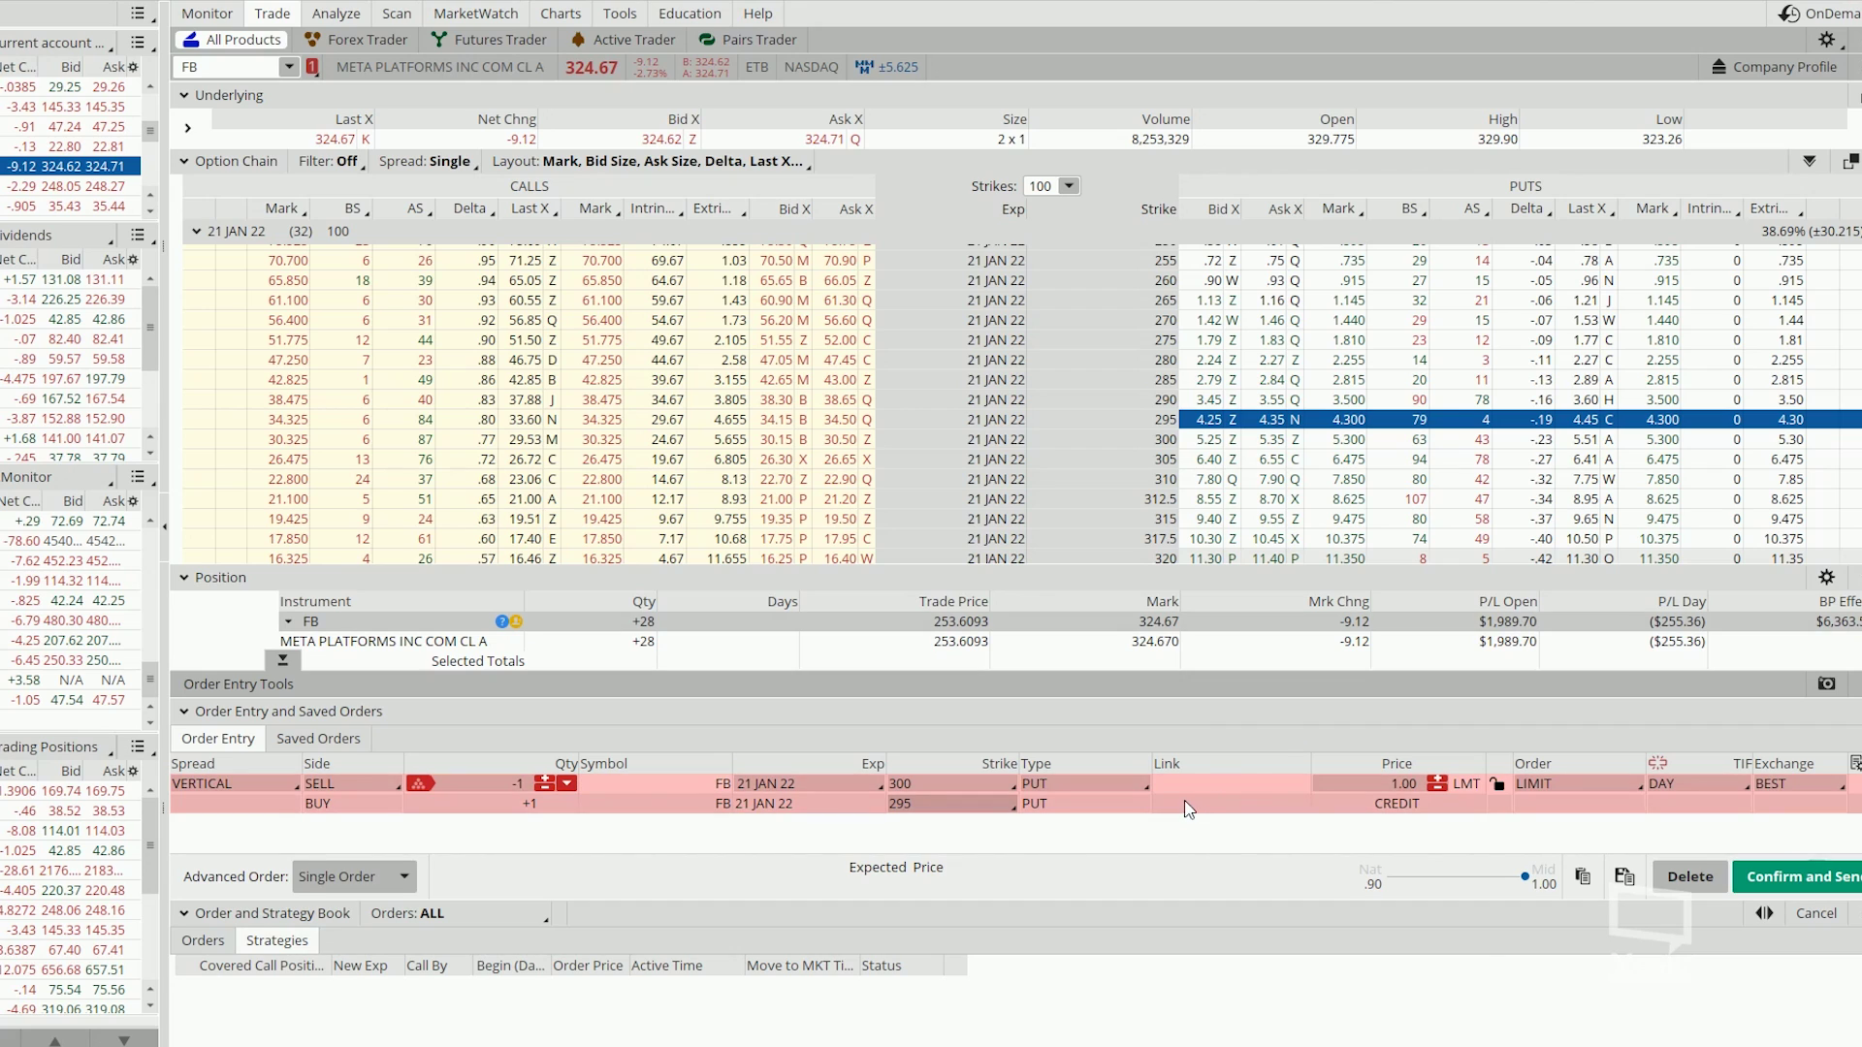
right_click(1185, 804)
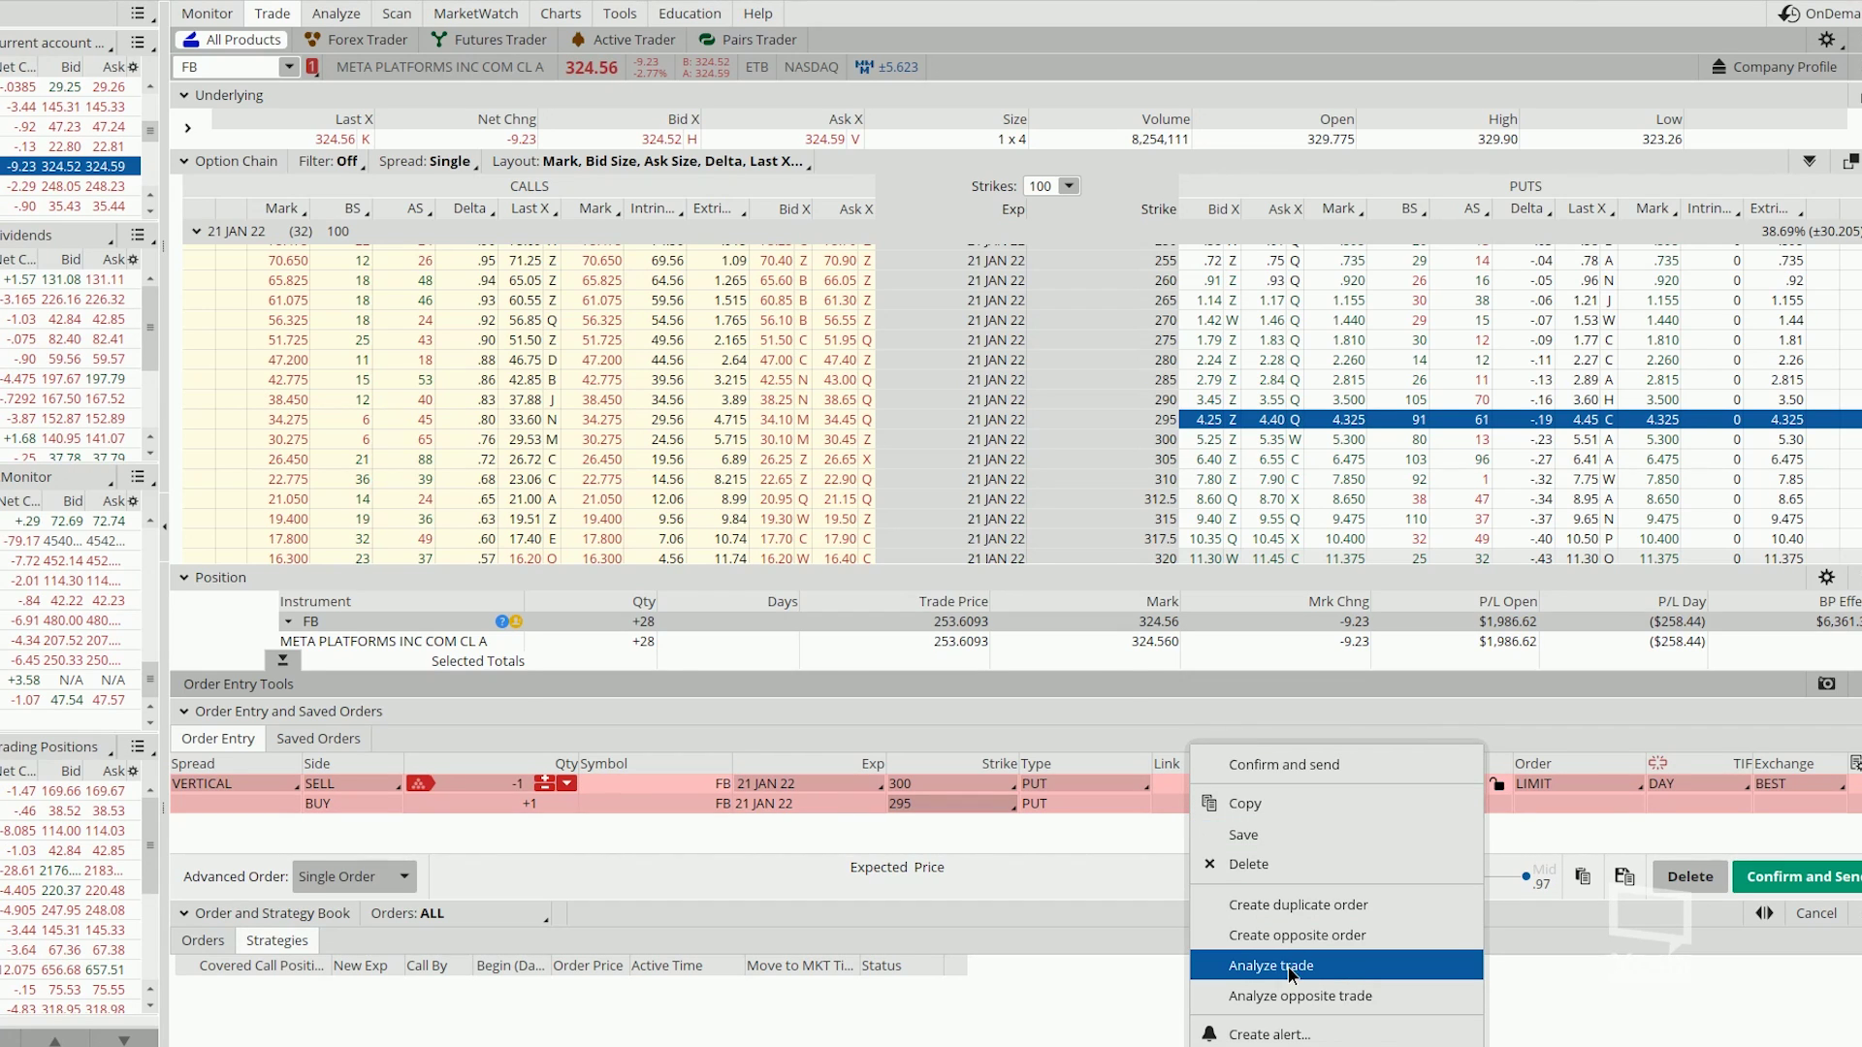
Chart the 300/295 put vertical's risk profile, dropping the duplicate and marking the max-loss area
click(1261, 923)
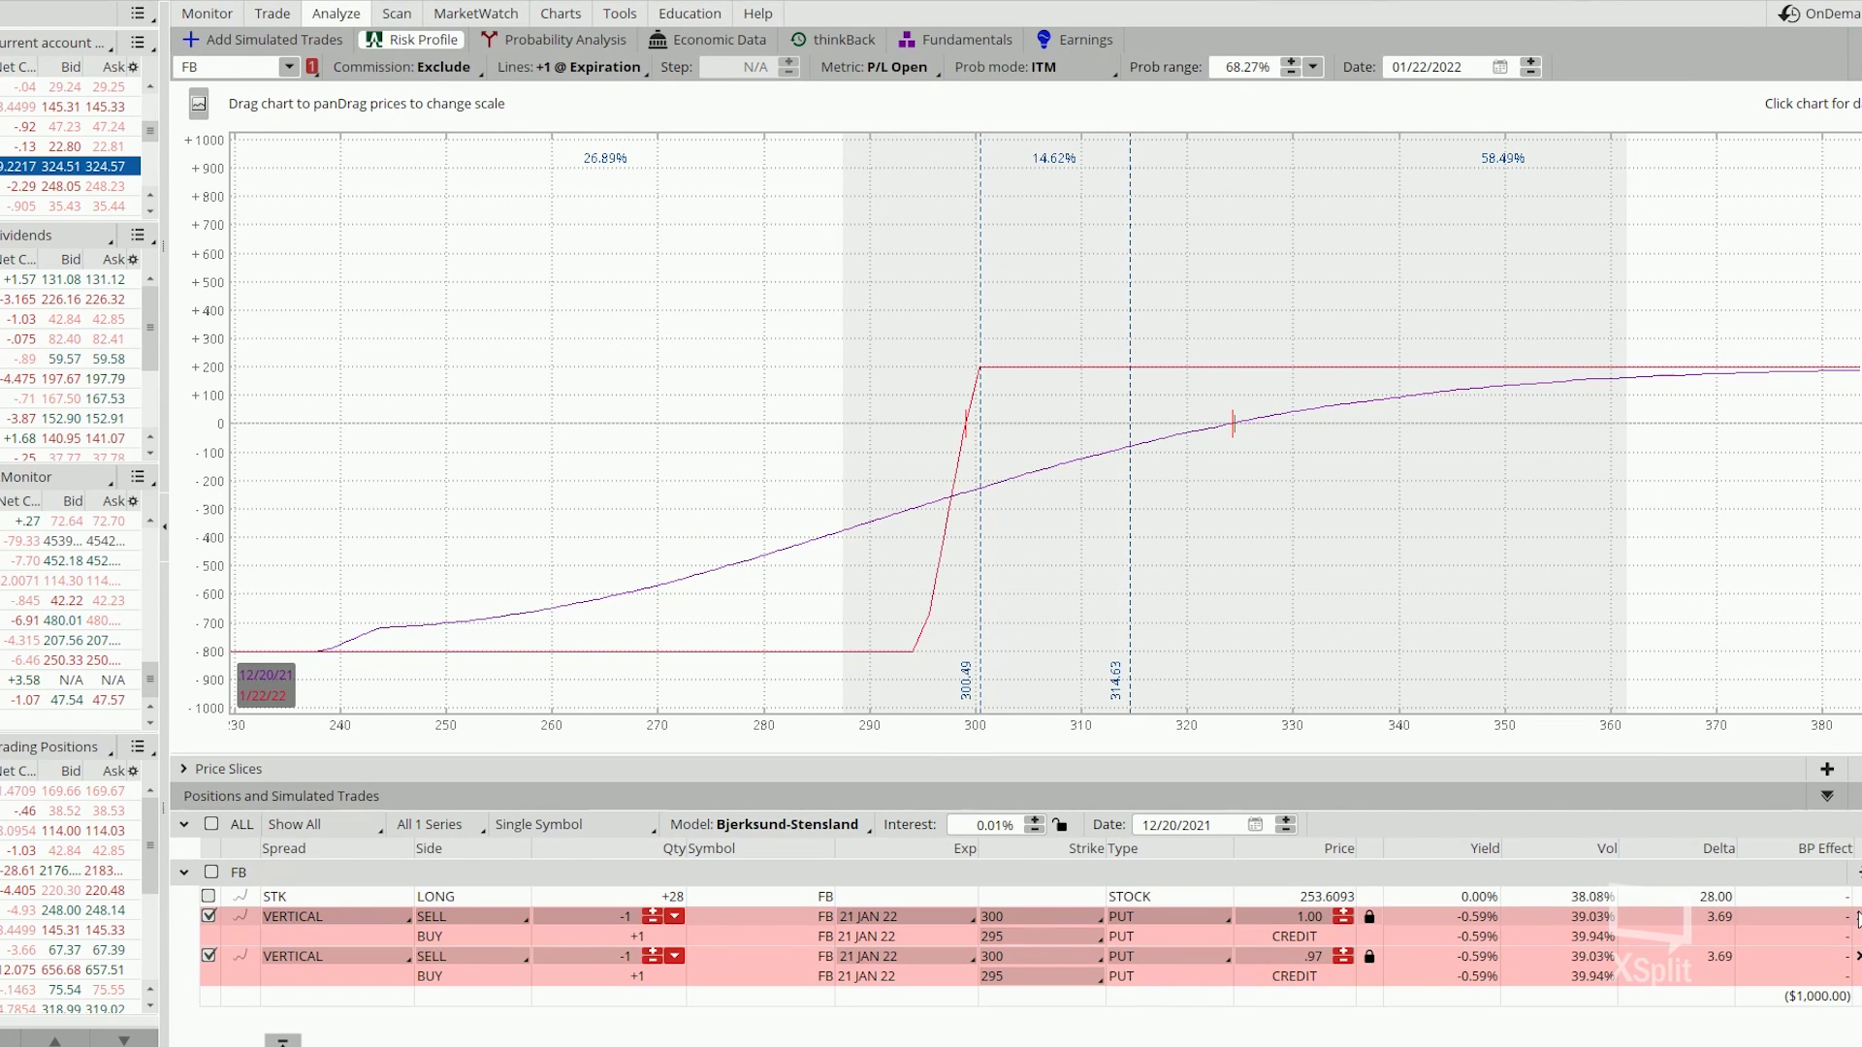
click(1855, 917)
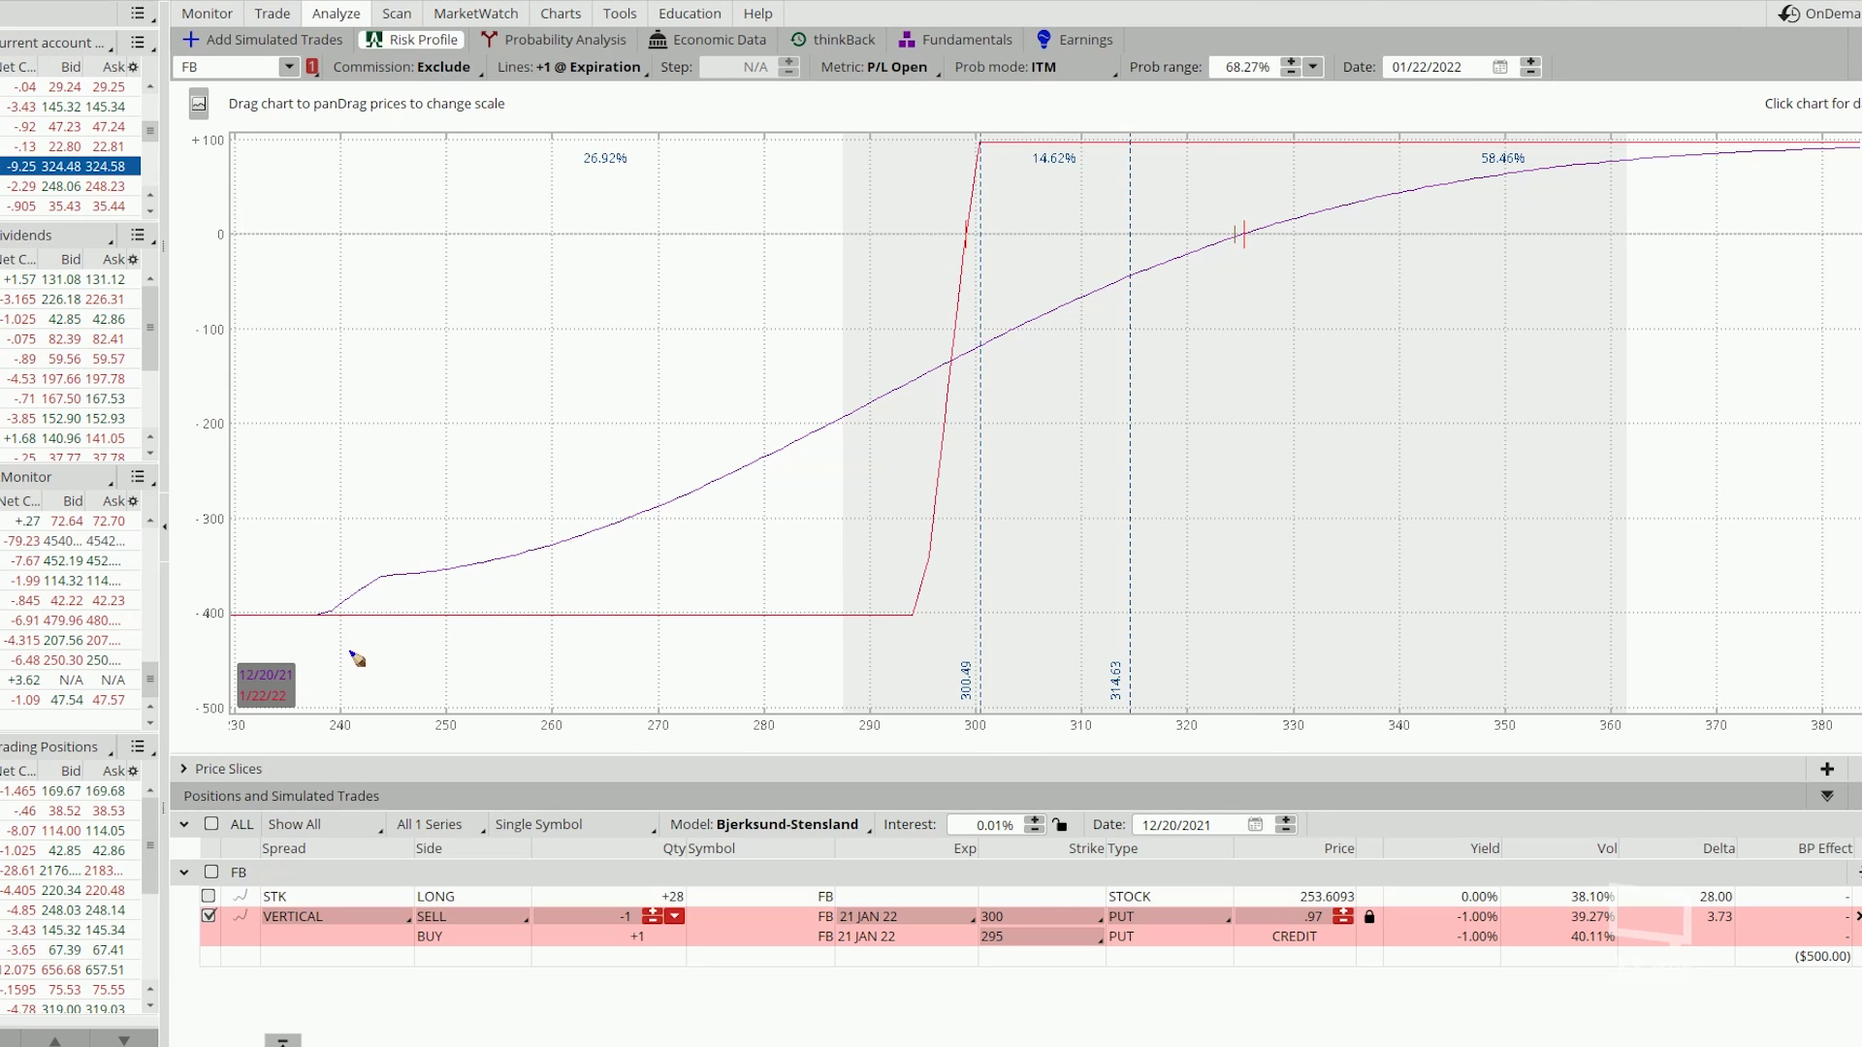
mouse_move(351, 653)
mouse_down()
mouse_move(231, 665)
mouse_move(395, 716)
mouse_move(349, 647)
mouse_up()
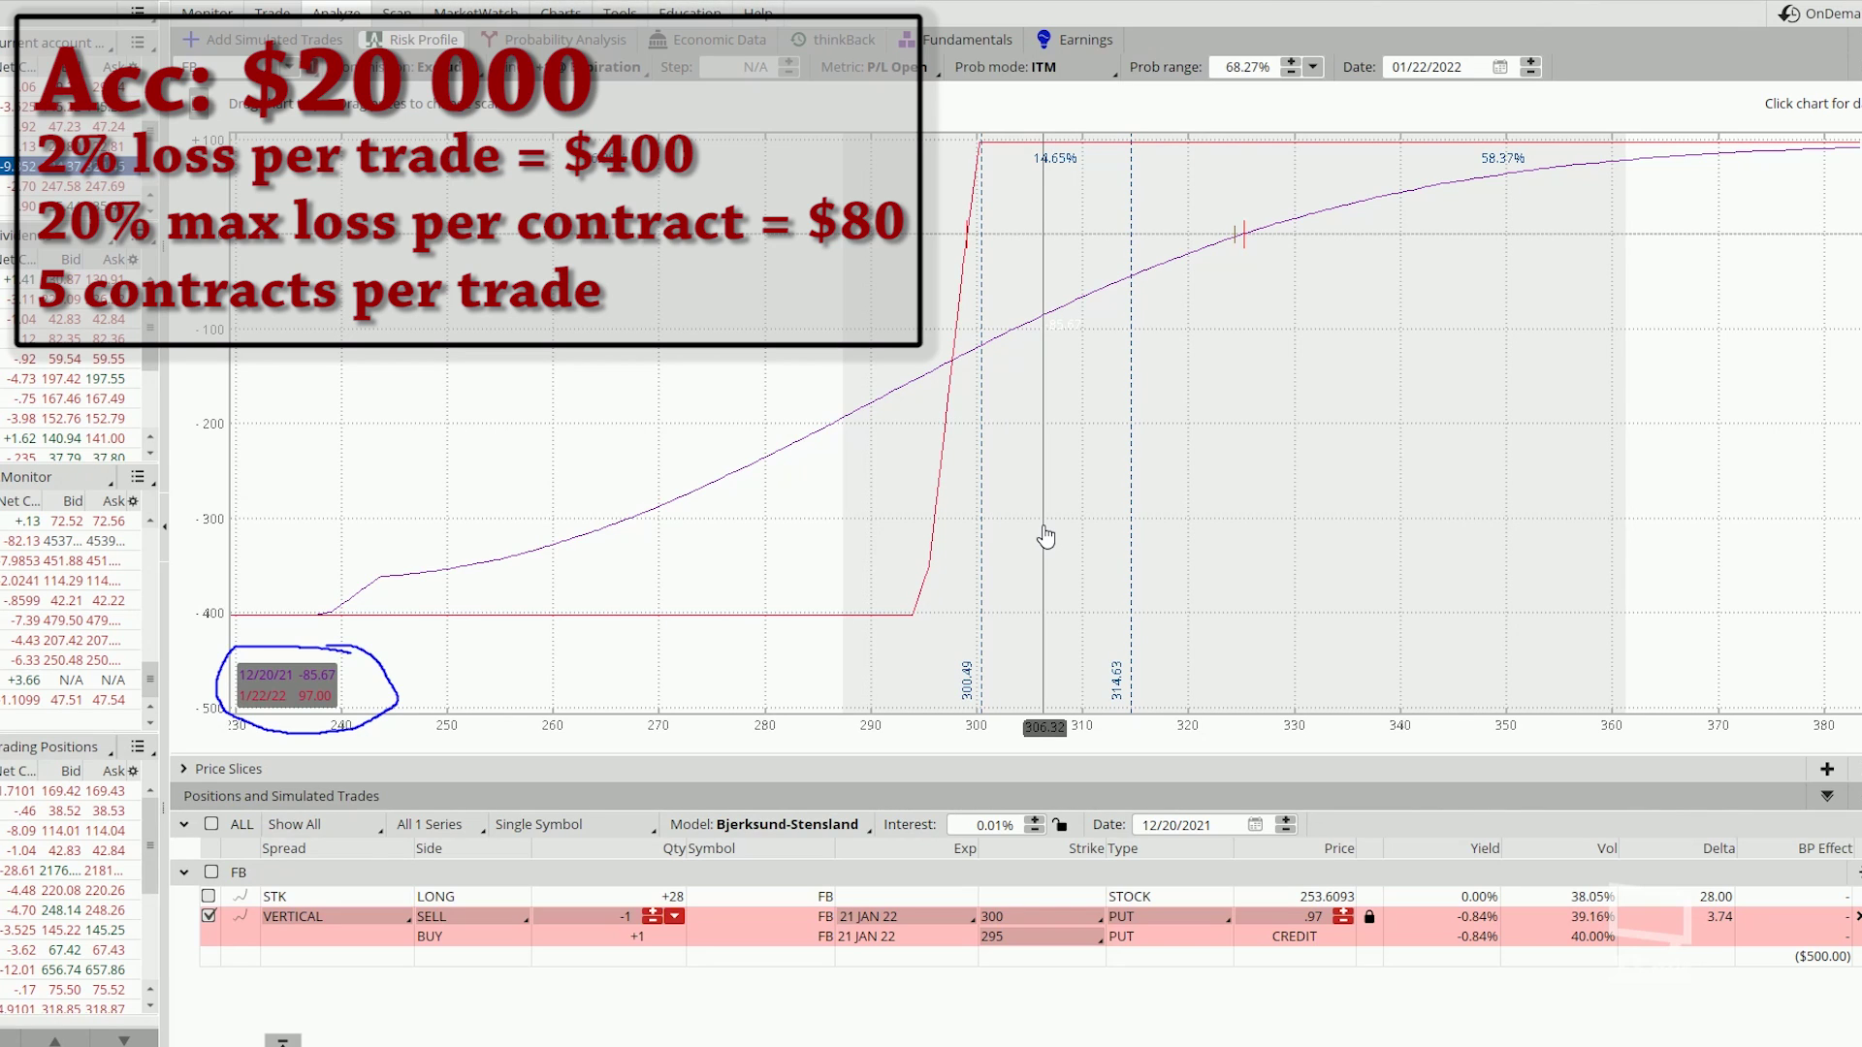
Raise the 300/295 put vertical's quantity to -5/+5 for a $2,500 buying-power effect
click(652, 923)
click(652, 923)
click(652, 924)
click(652, 923)
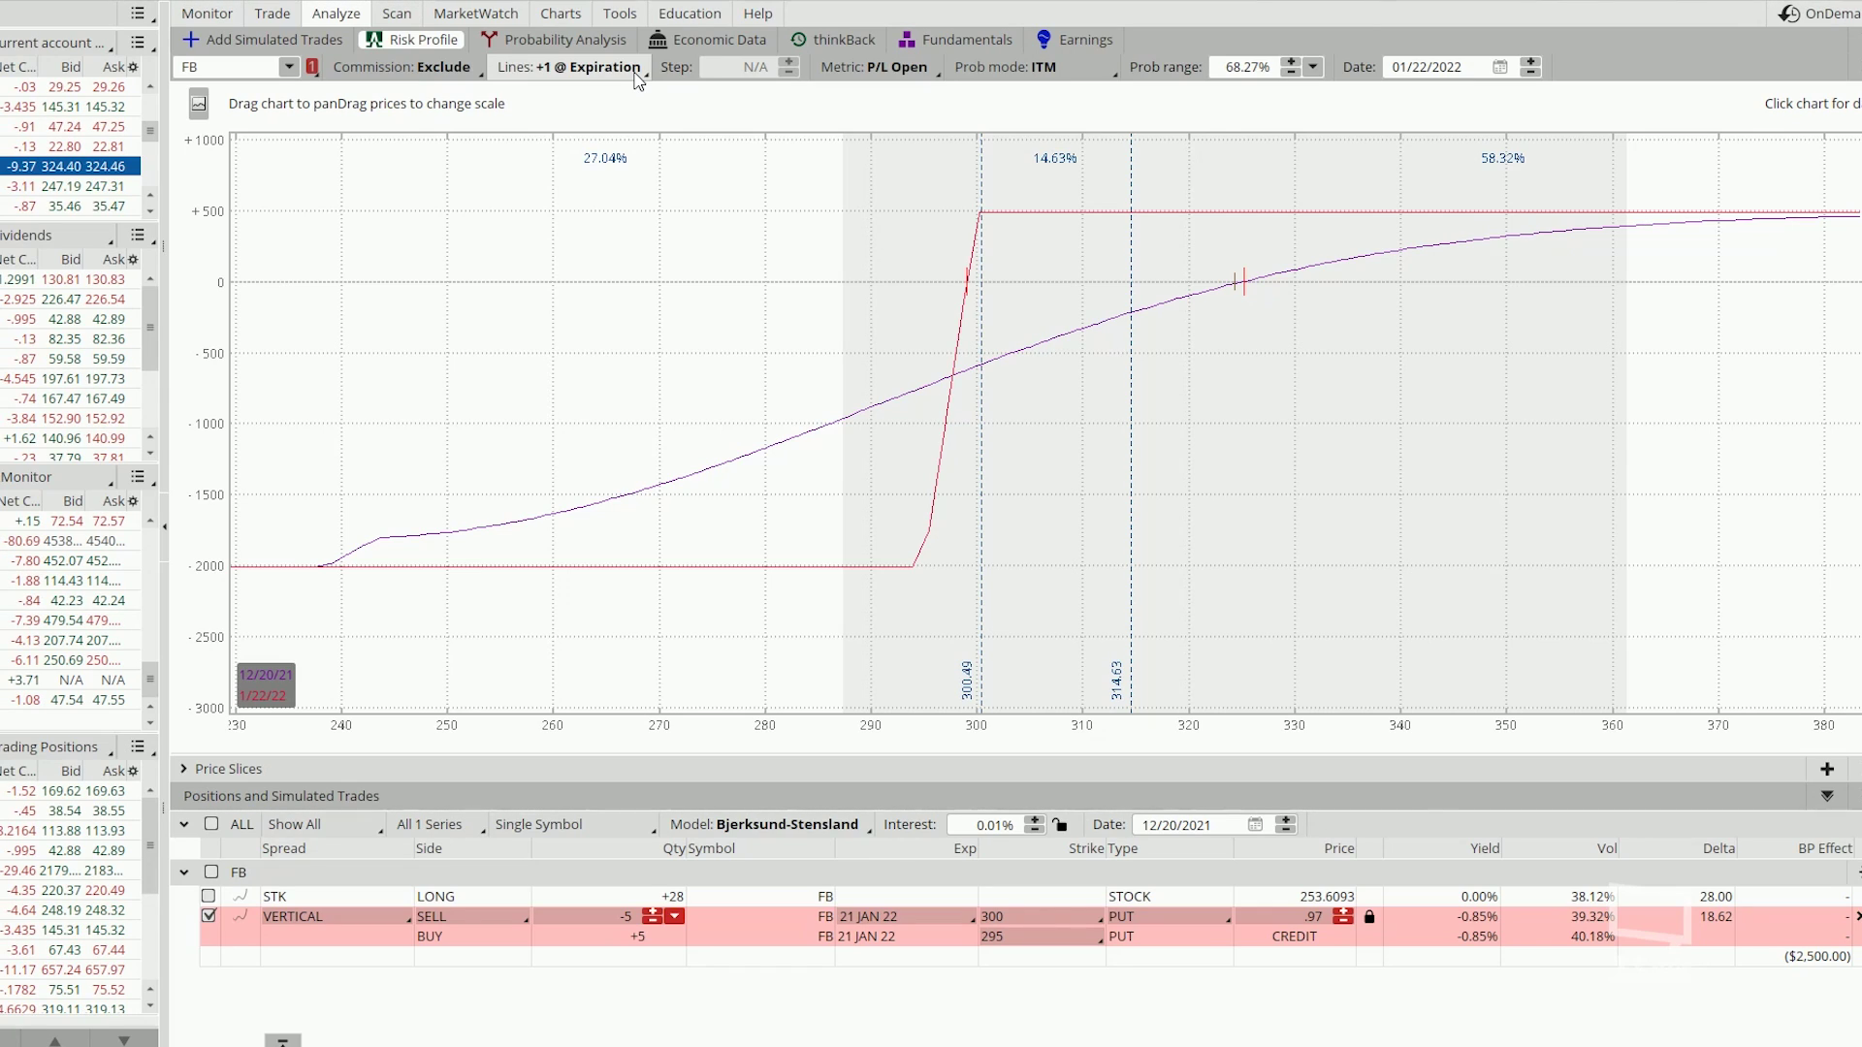
Review FB's daily chart, glance at the option chain, then bring Interactive Brokers TWS forward
click(578, 12)
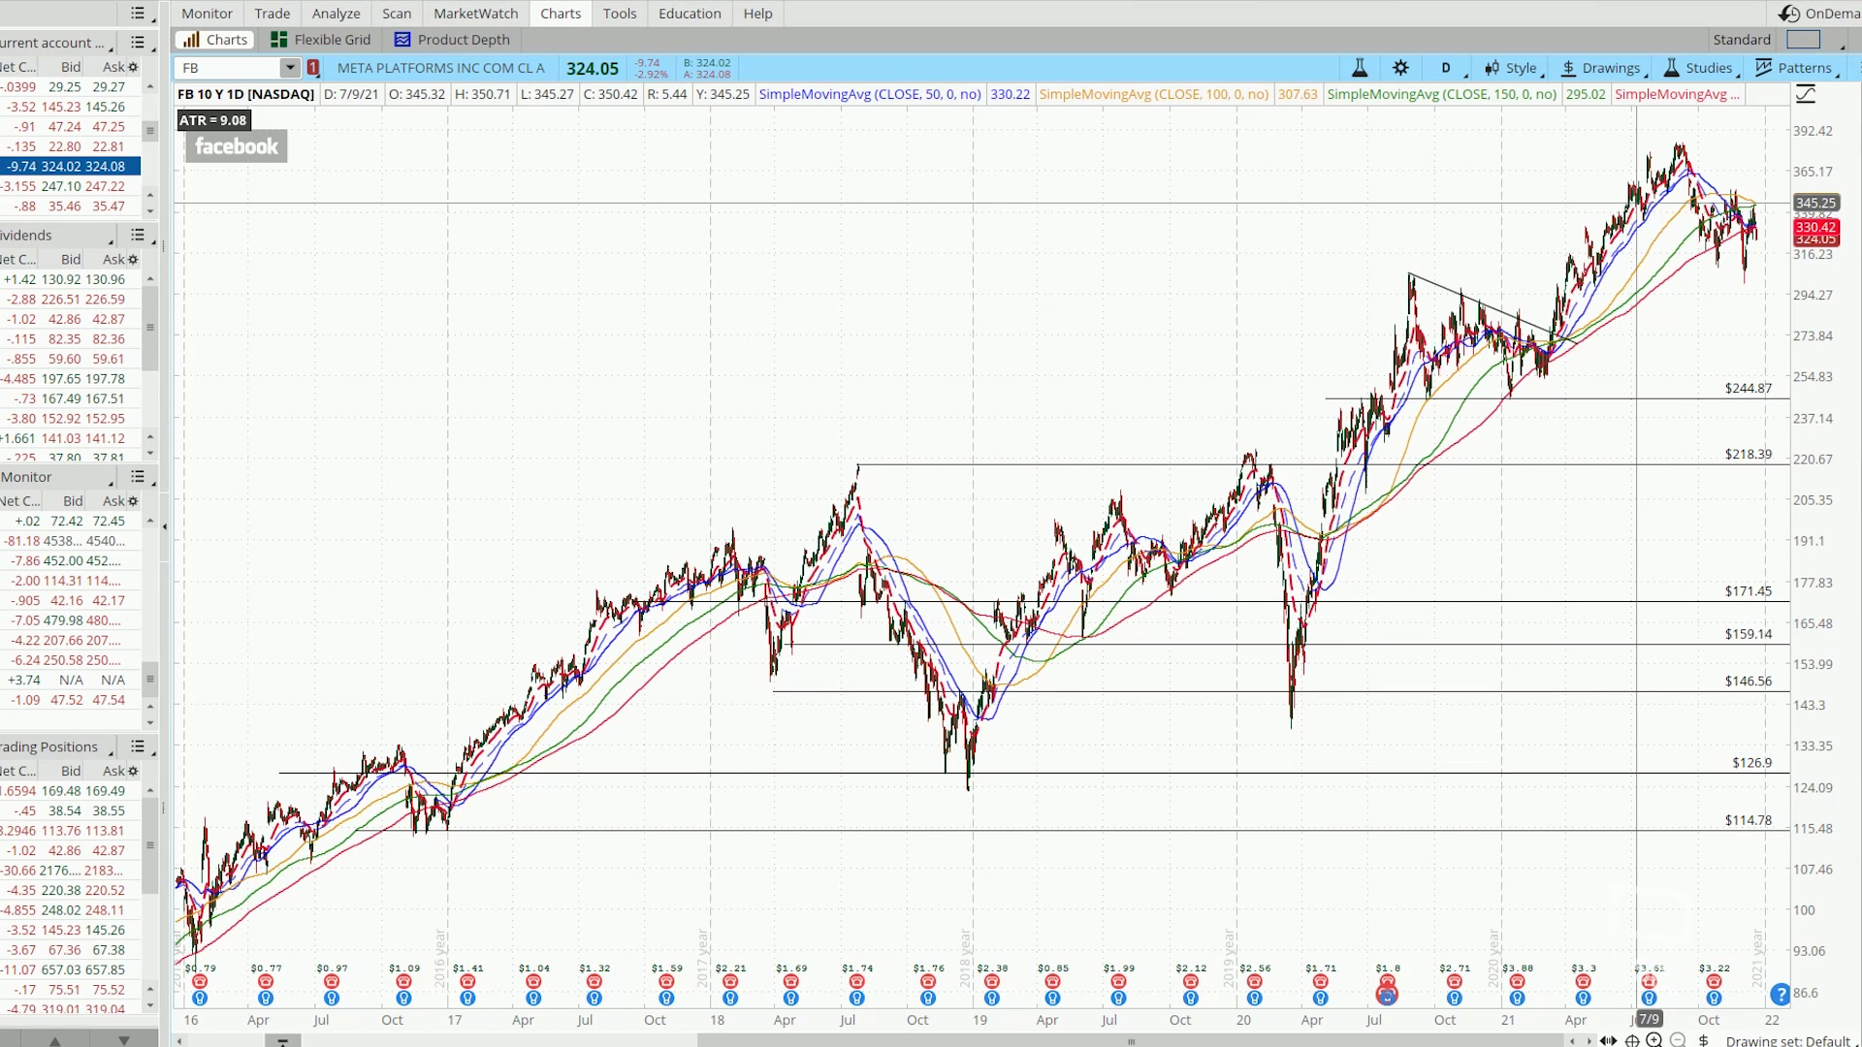
click(272, 12)
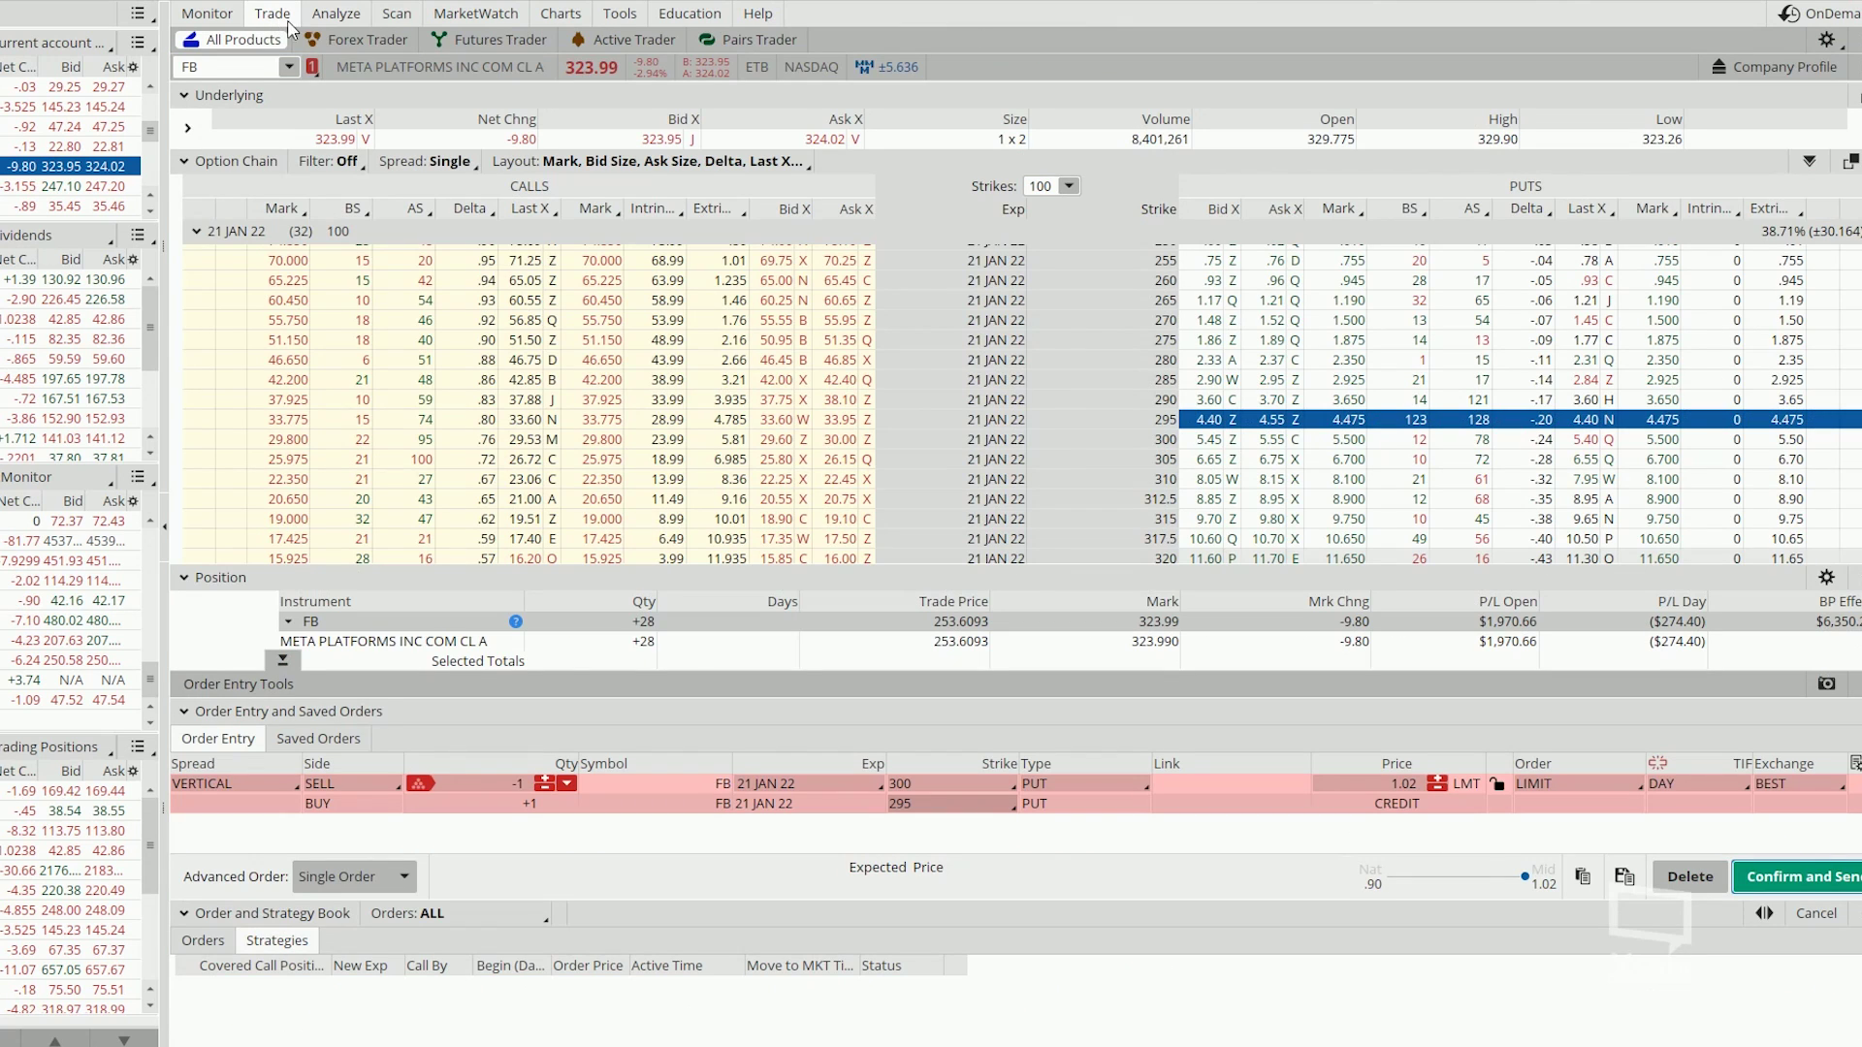
click(561, 12)
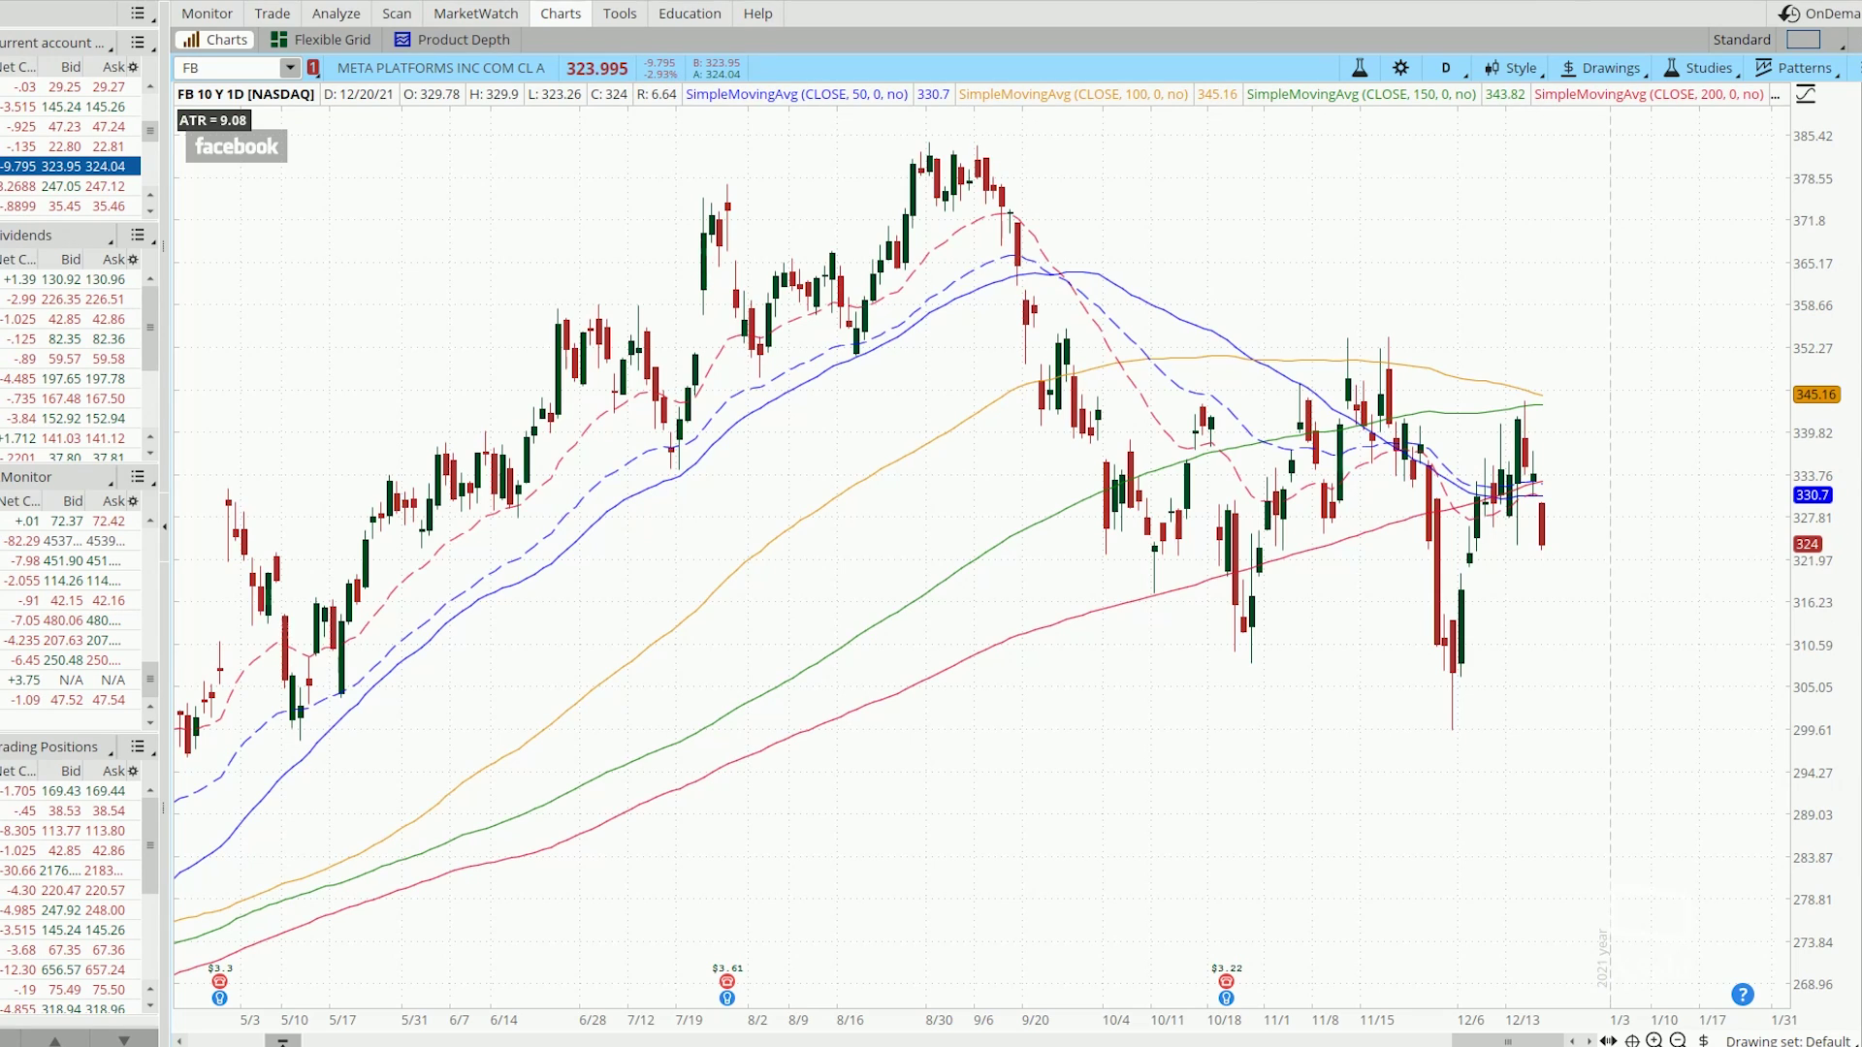
key(alt+Tab)
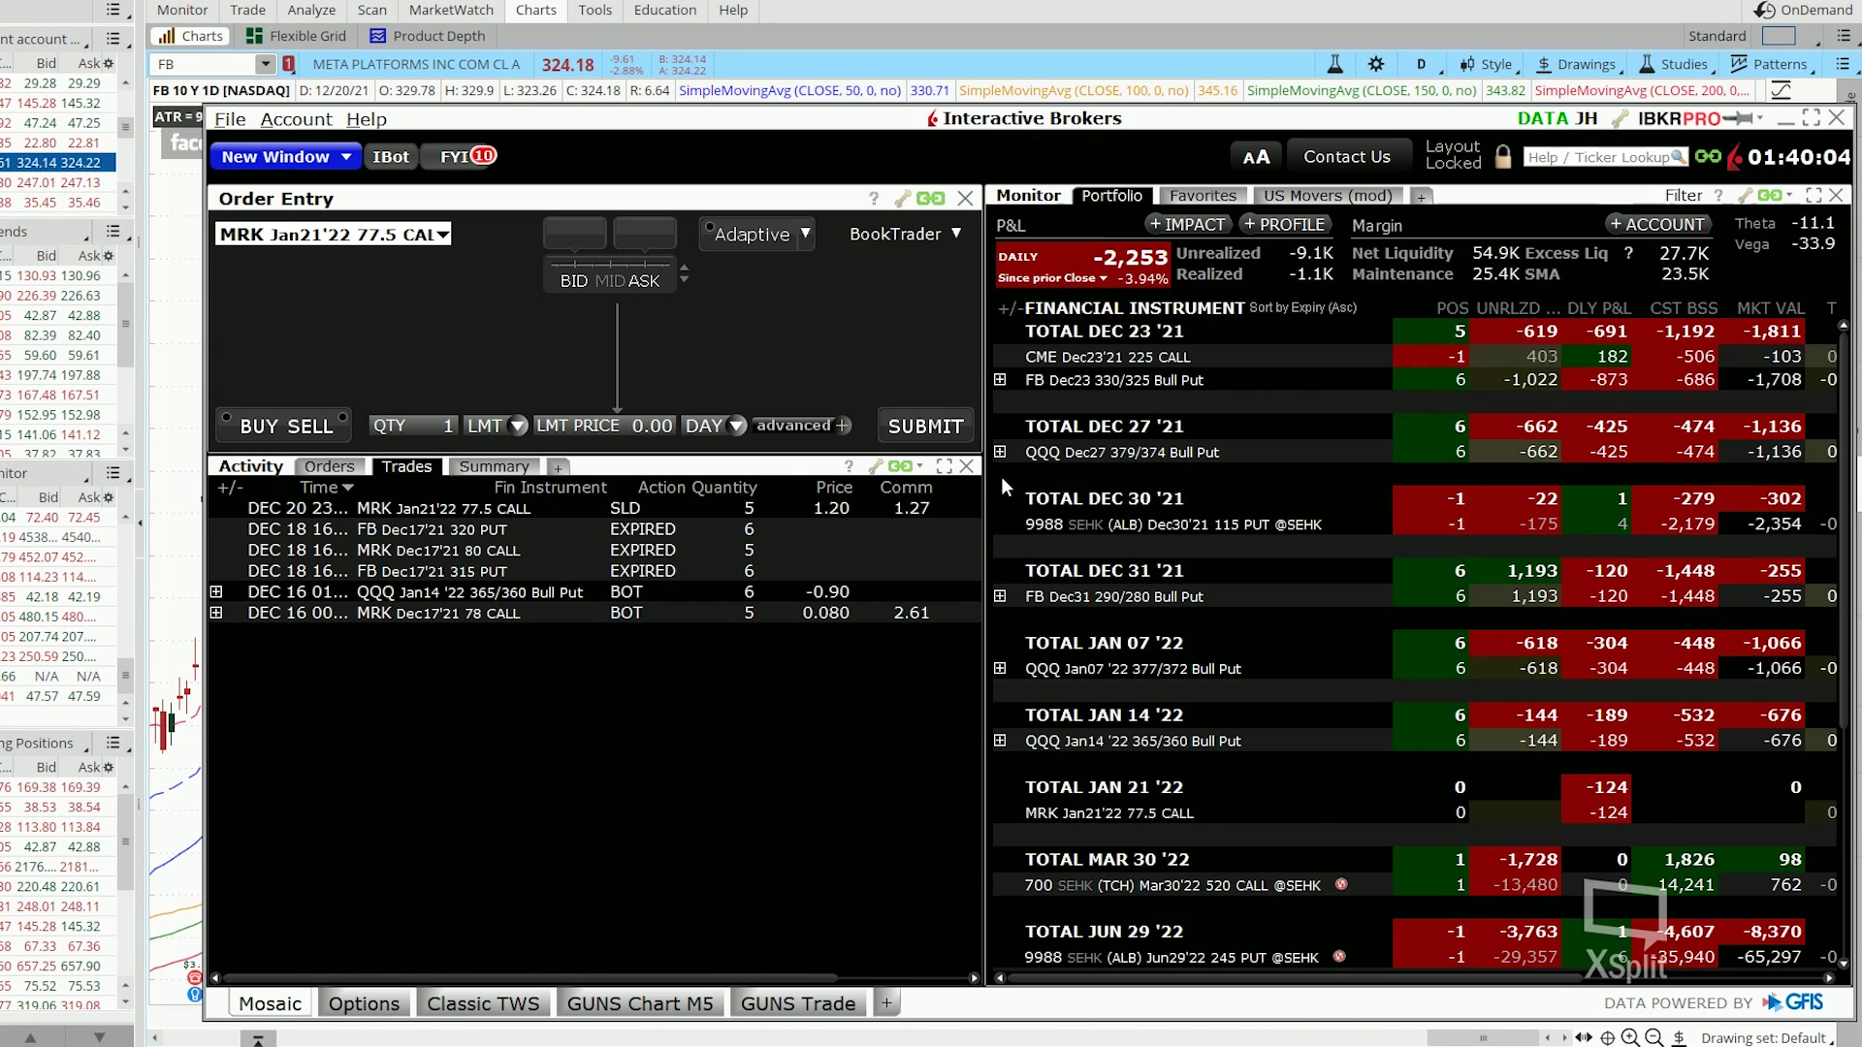
Check the FB Dec23 330/325 Bull Put row: 6 contracts, unrealized P&L −1,051
mouse_move(1049, 388)
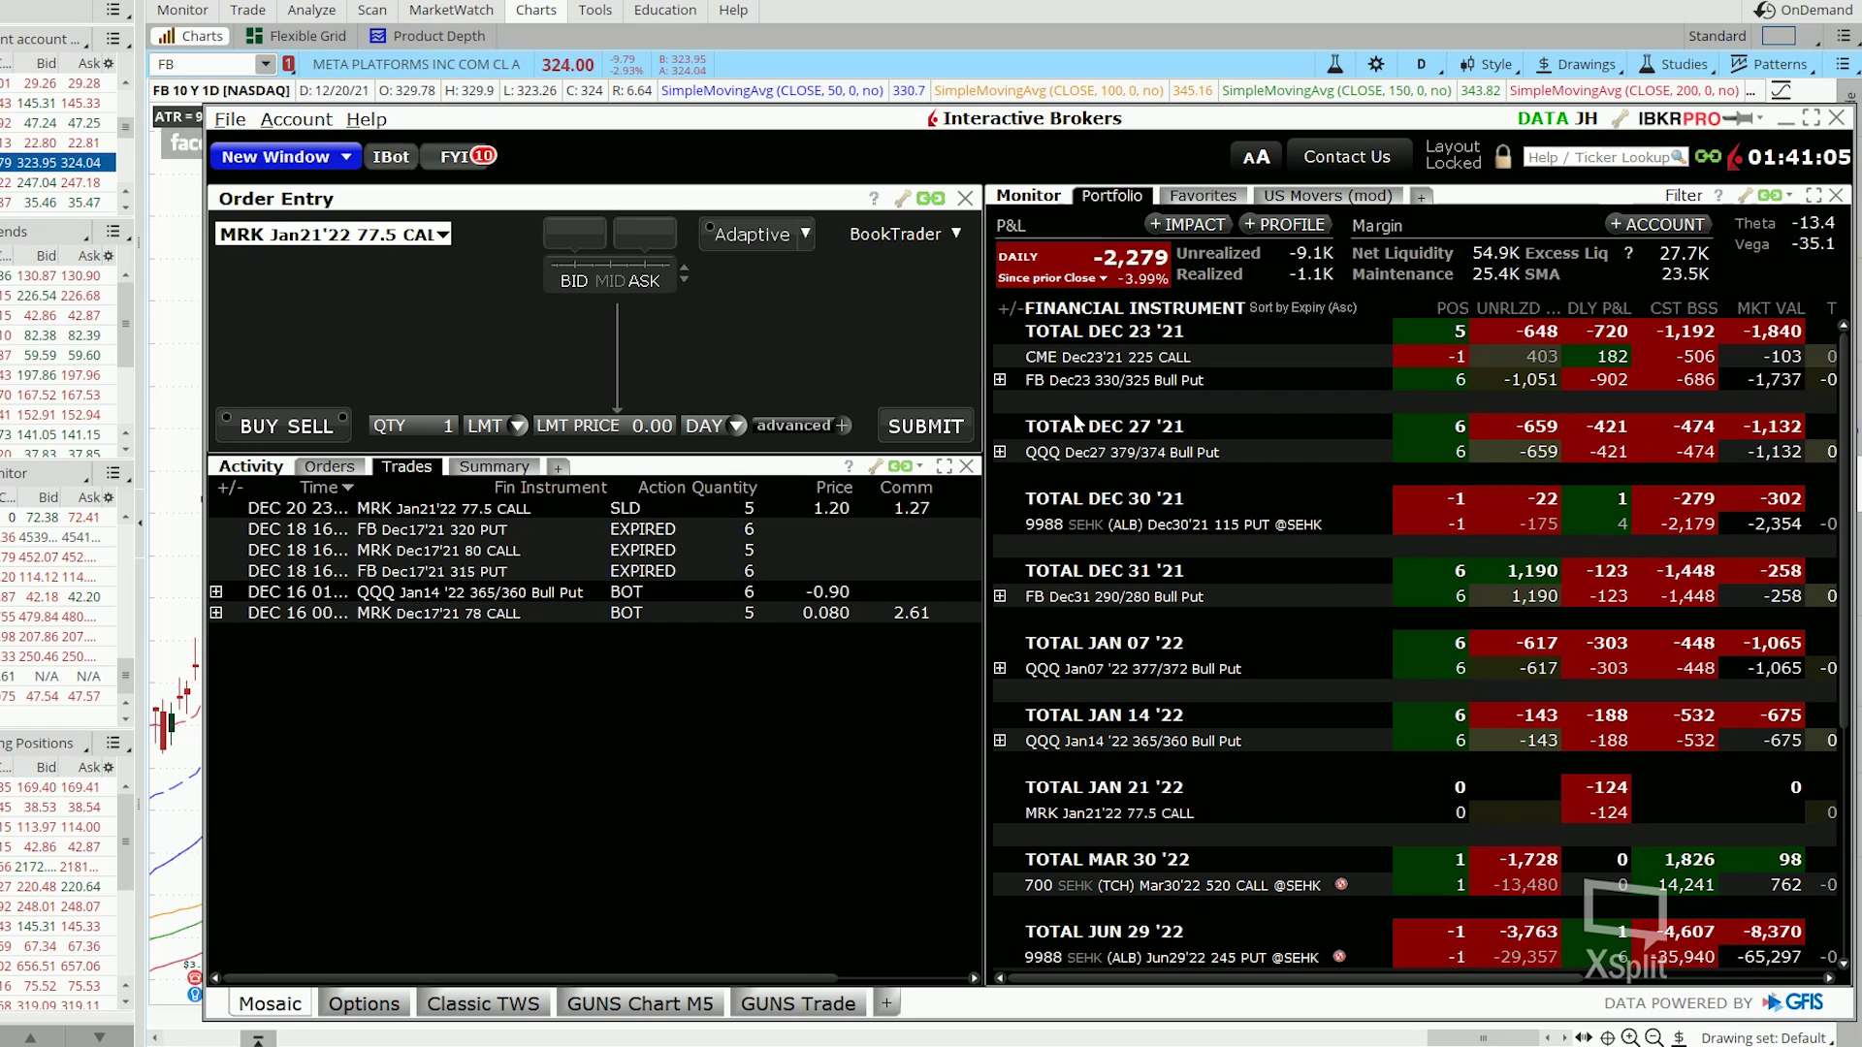
click(537, 91)
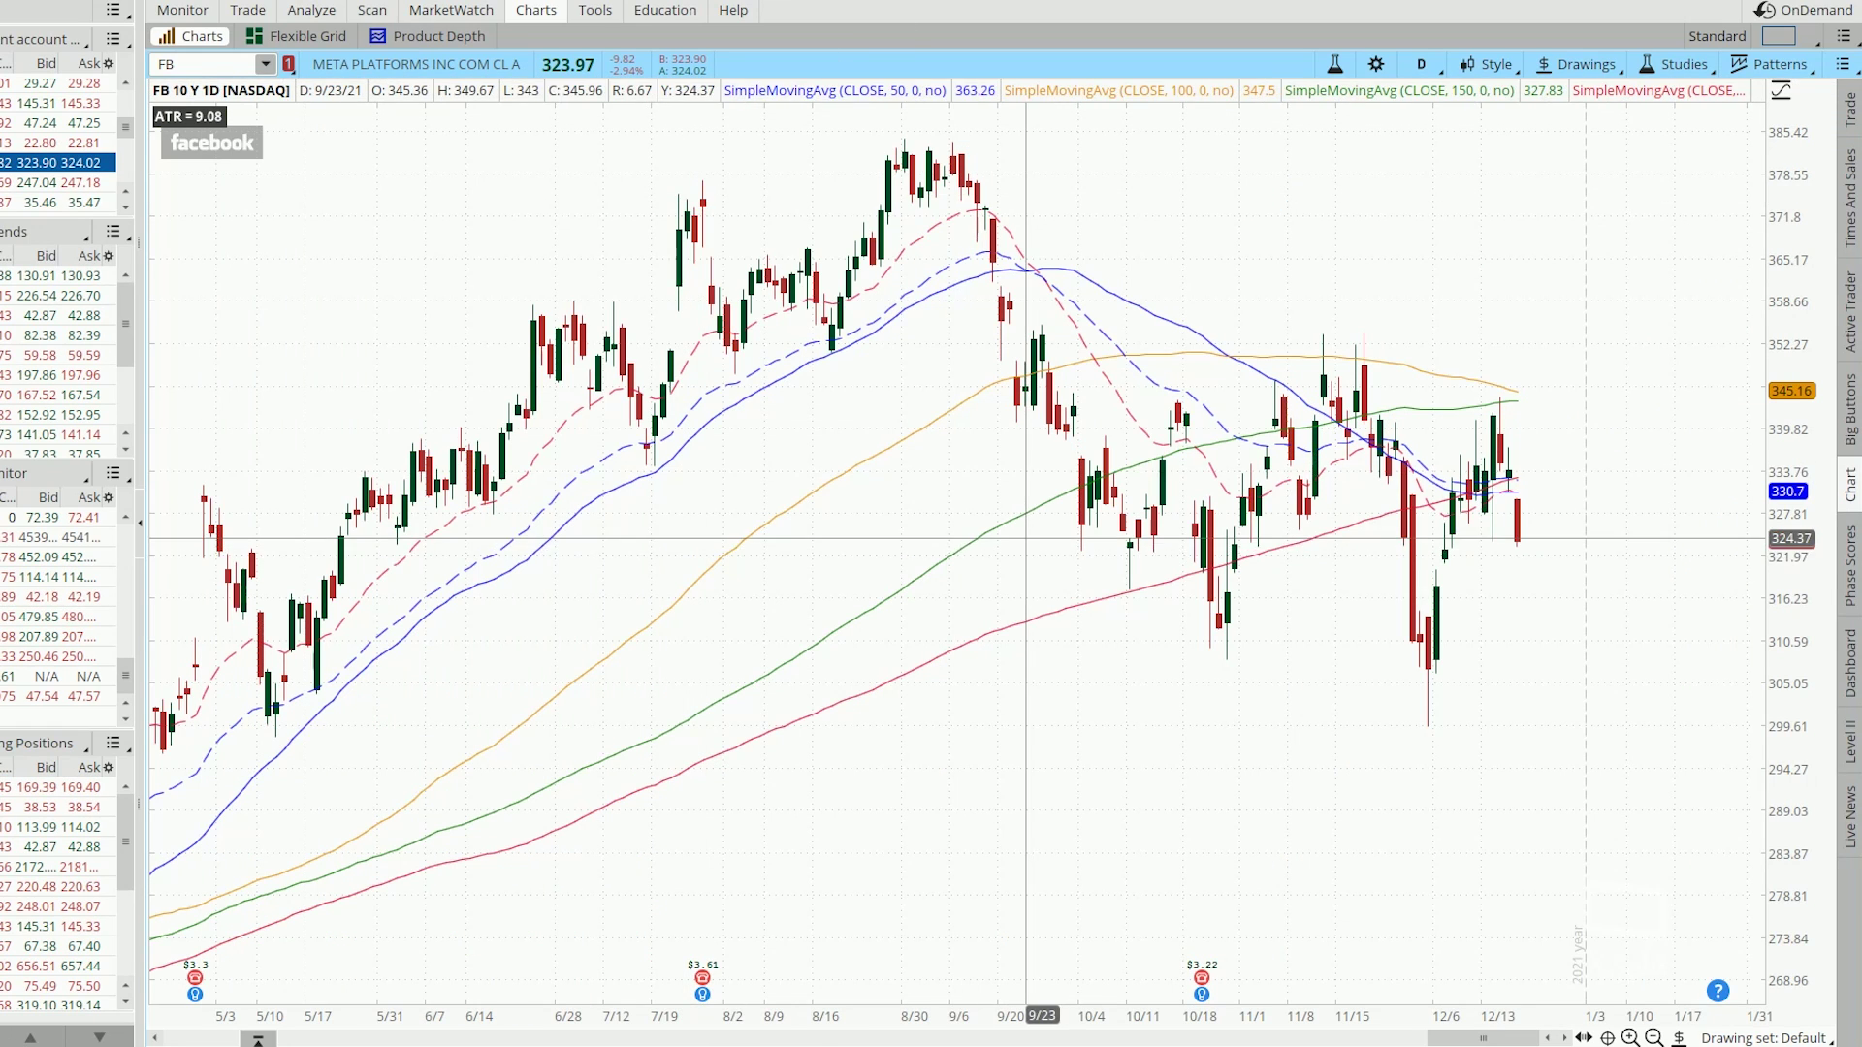
key(alt+Tab)
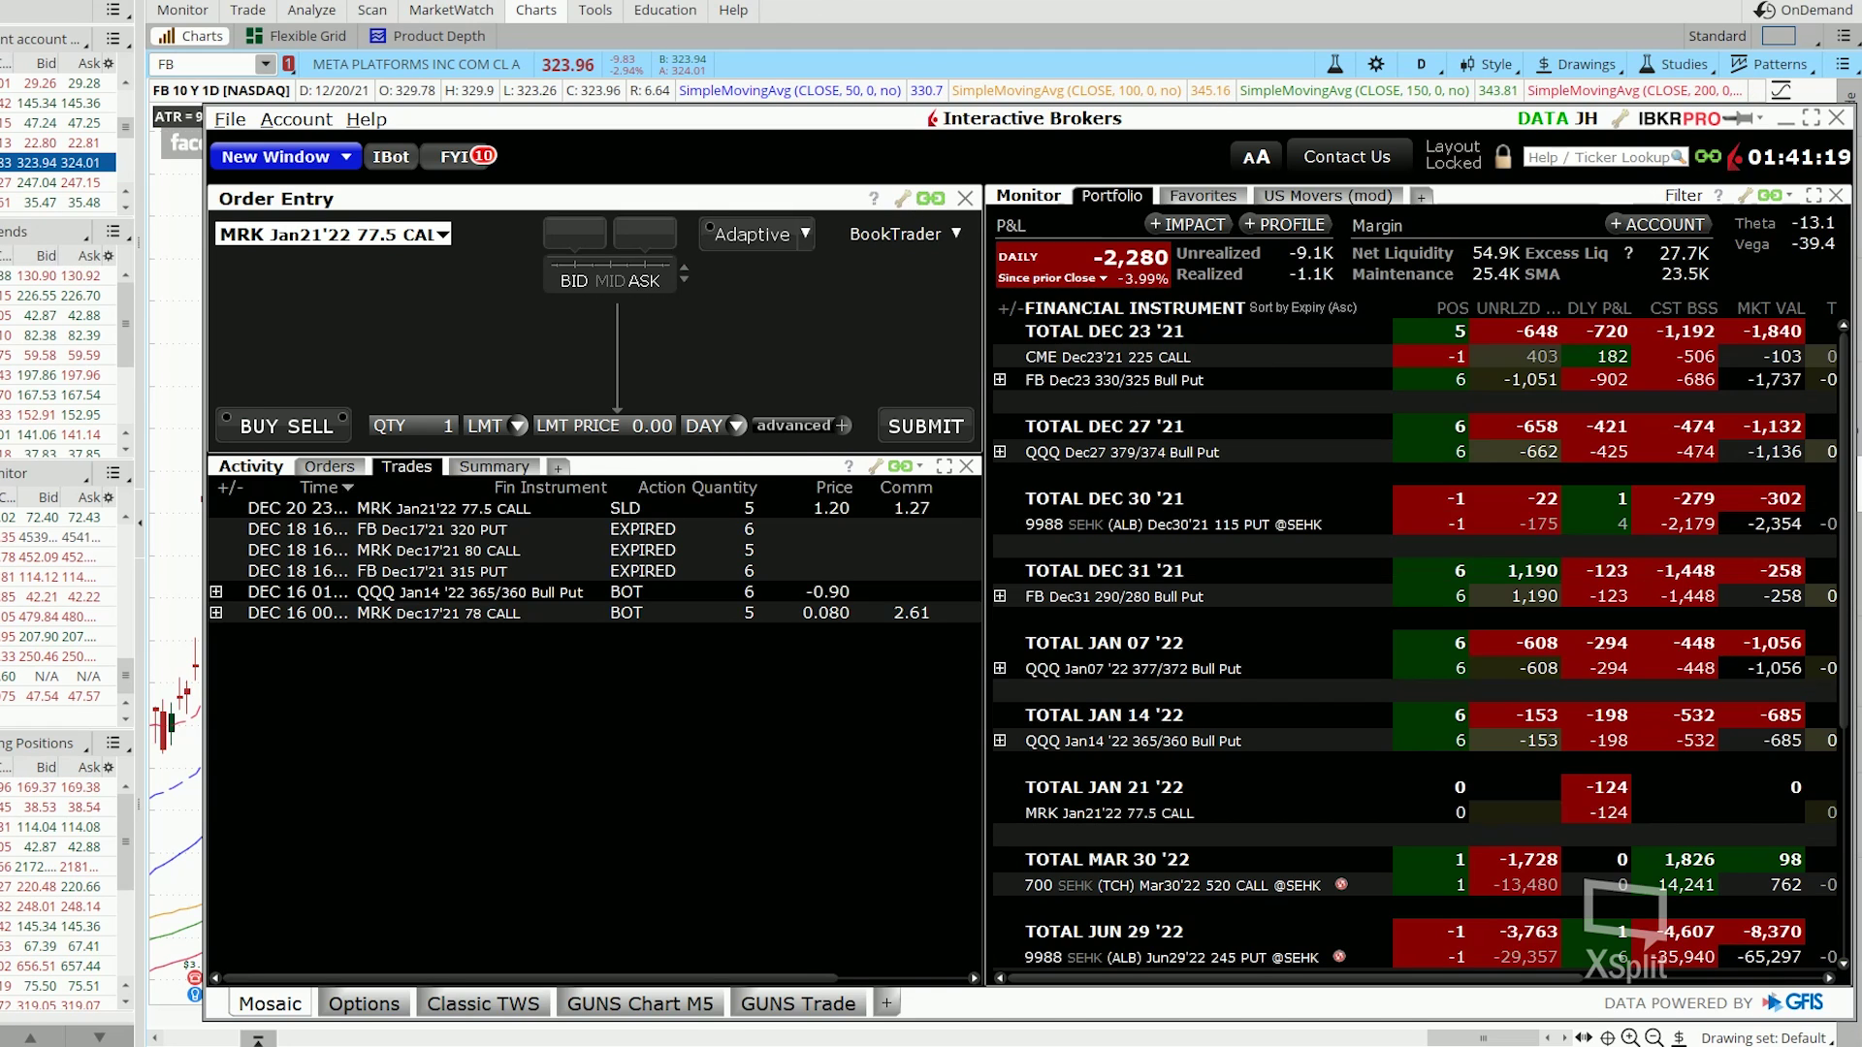
key(alt+Tab)
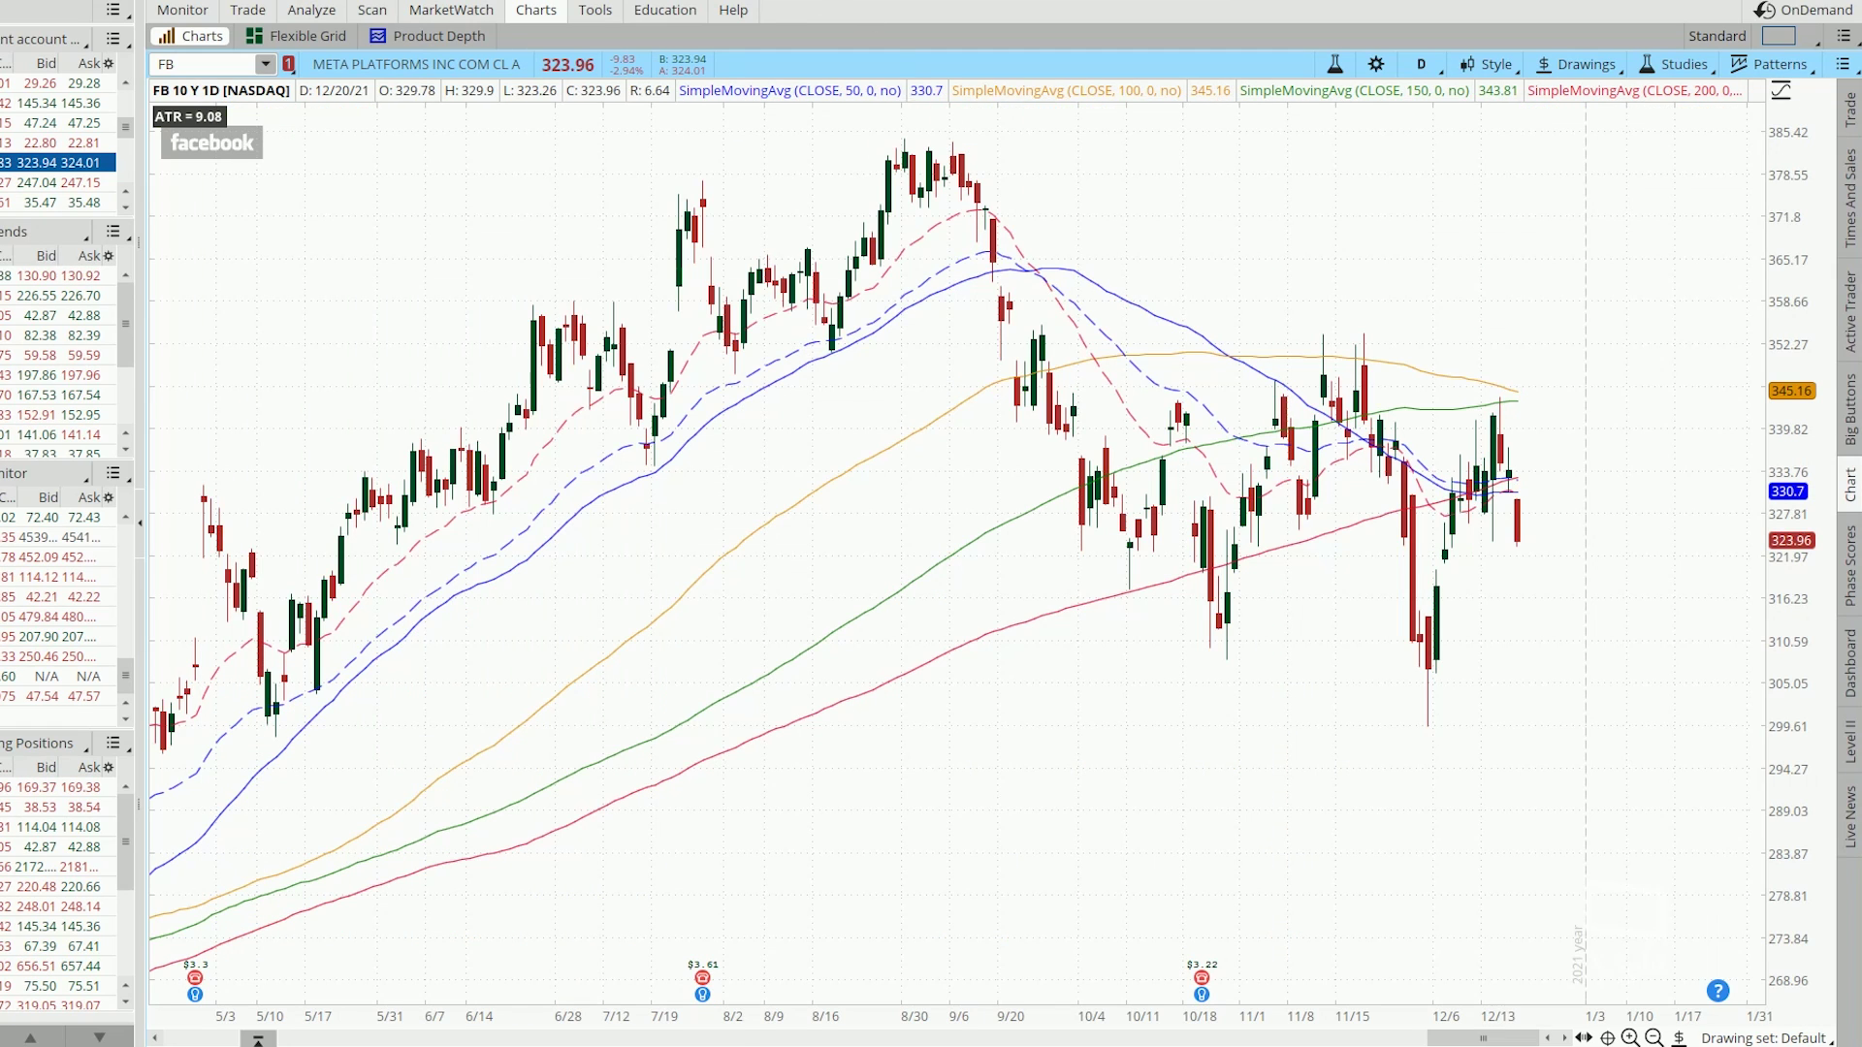
Stage buying back the FB 23 DEC 21 330/325 put vertical at a 2.95 limit debit
click(247, 9)
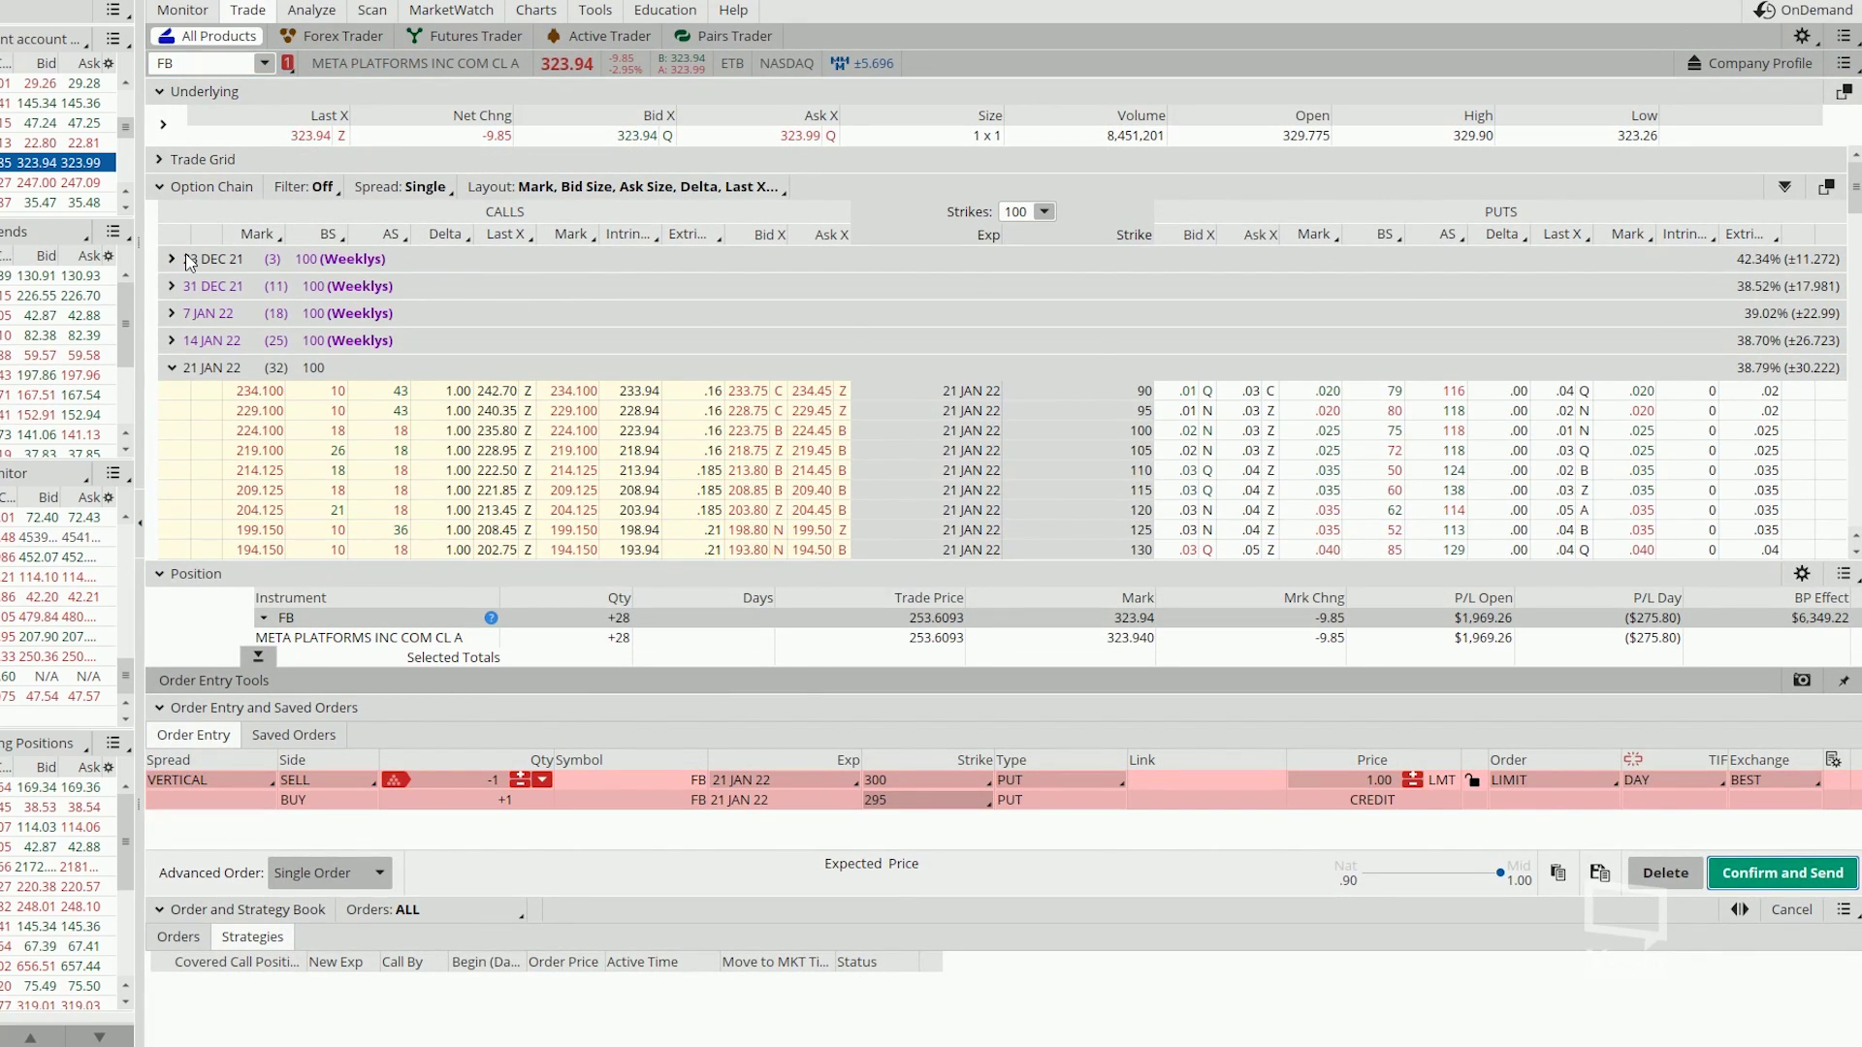
click(201, 259)
scroll(1856, 181, down, 7)
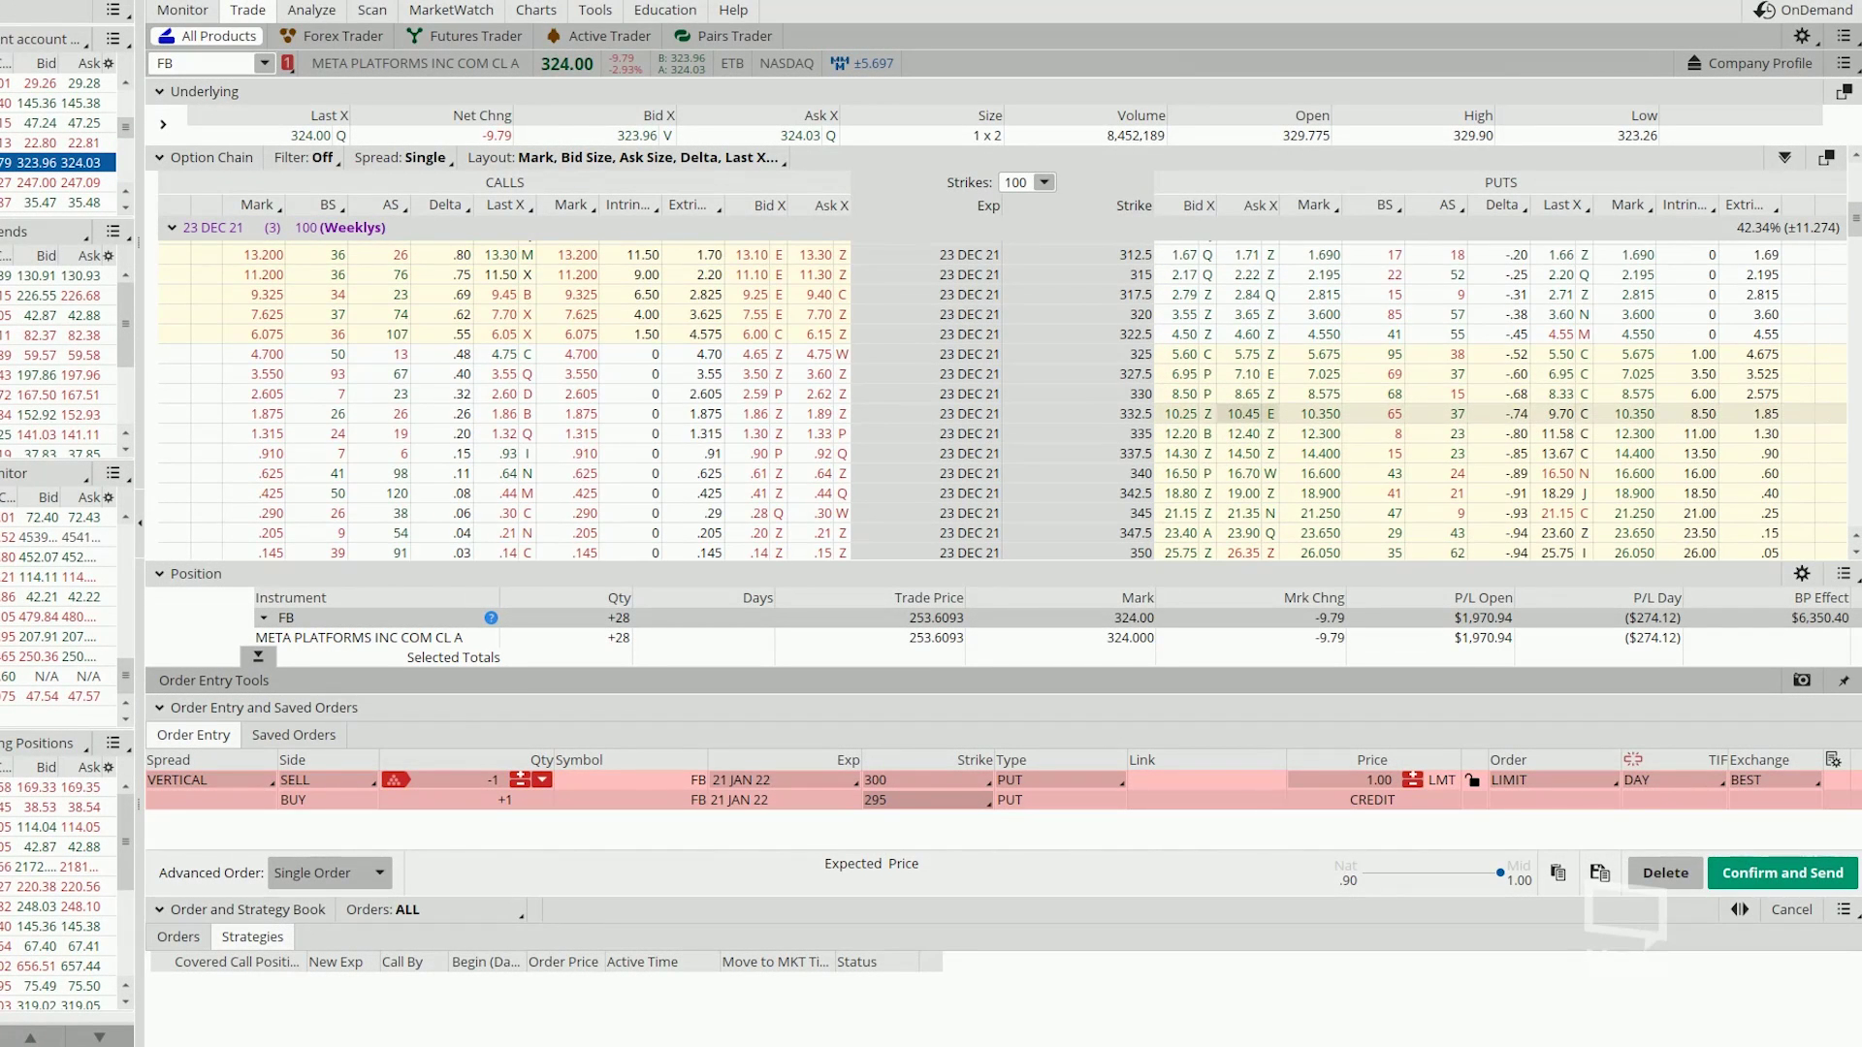
click(1251, 393)
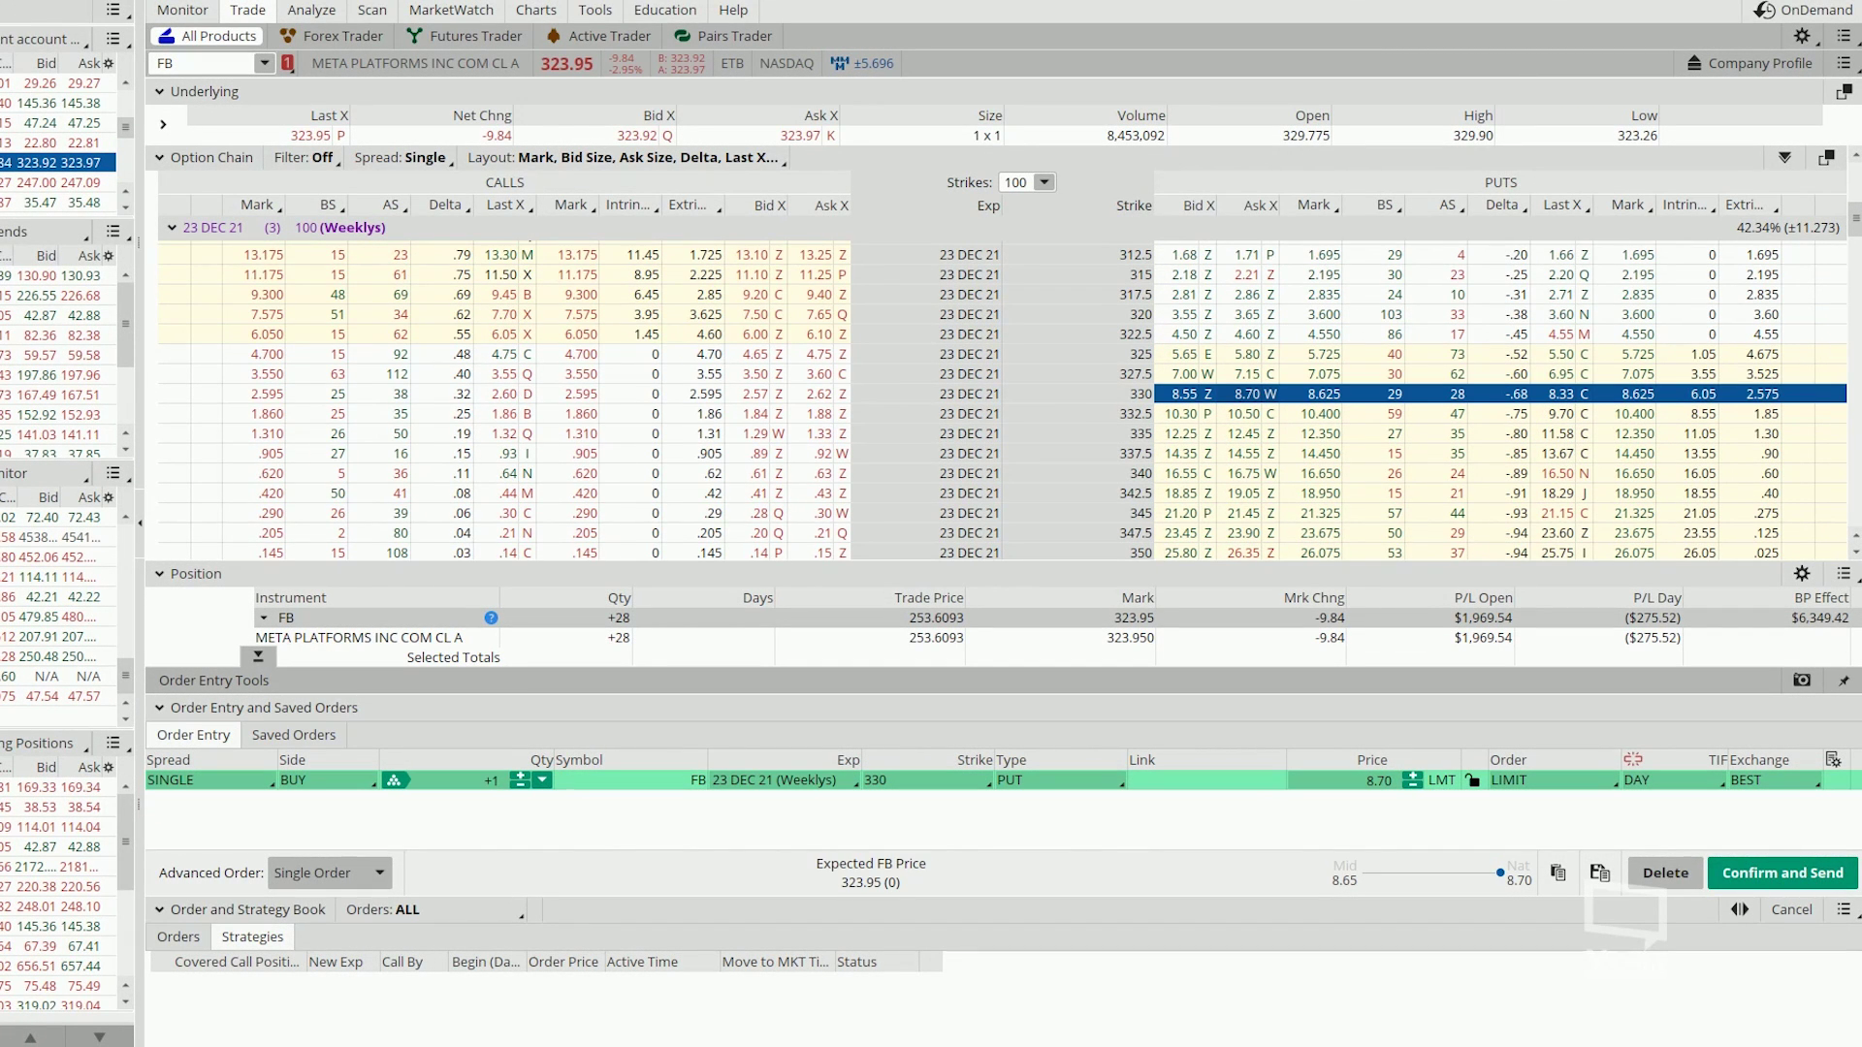
ctrl+click(1185, 354)
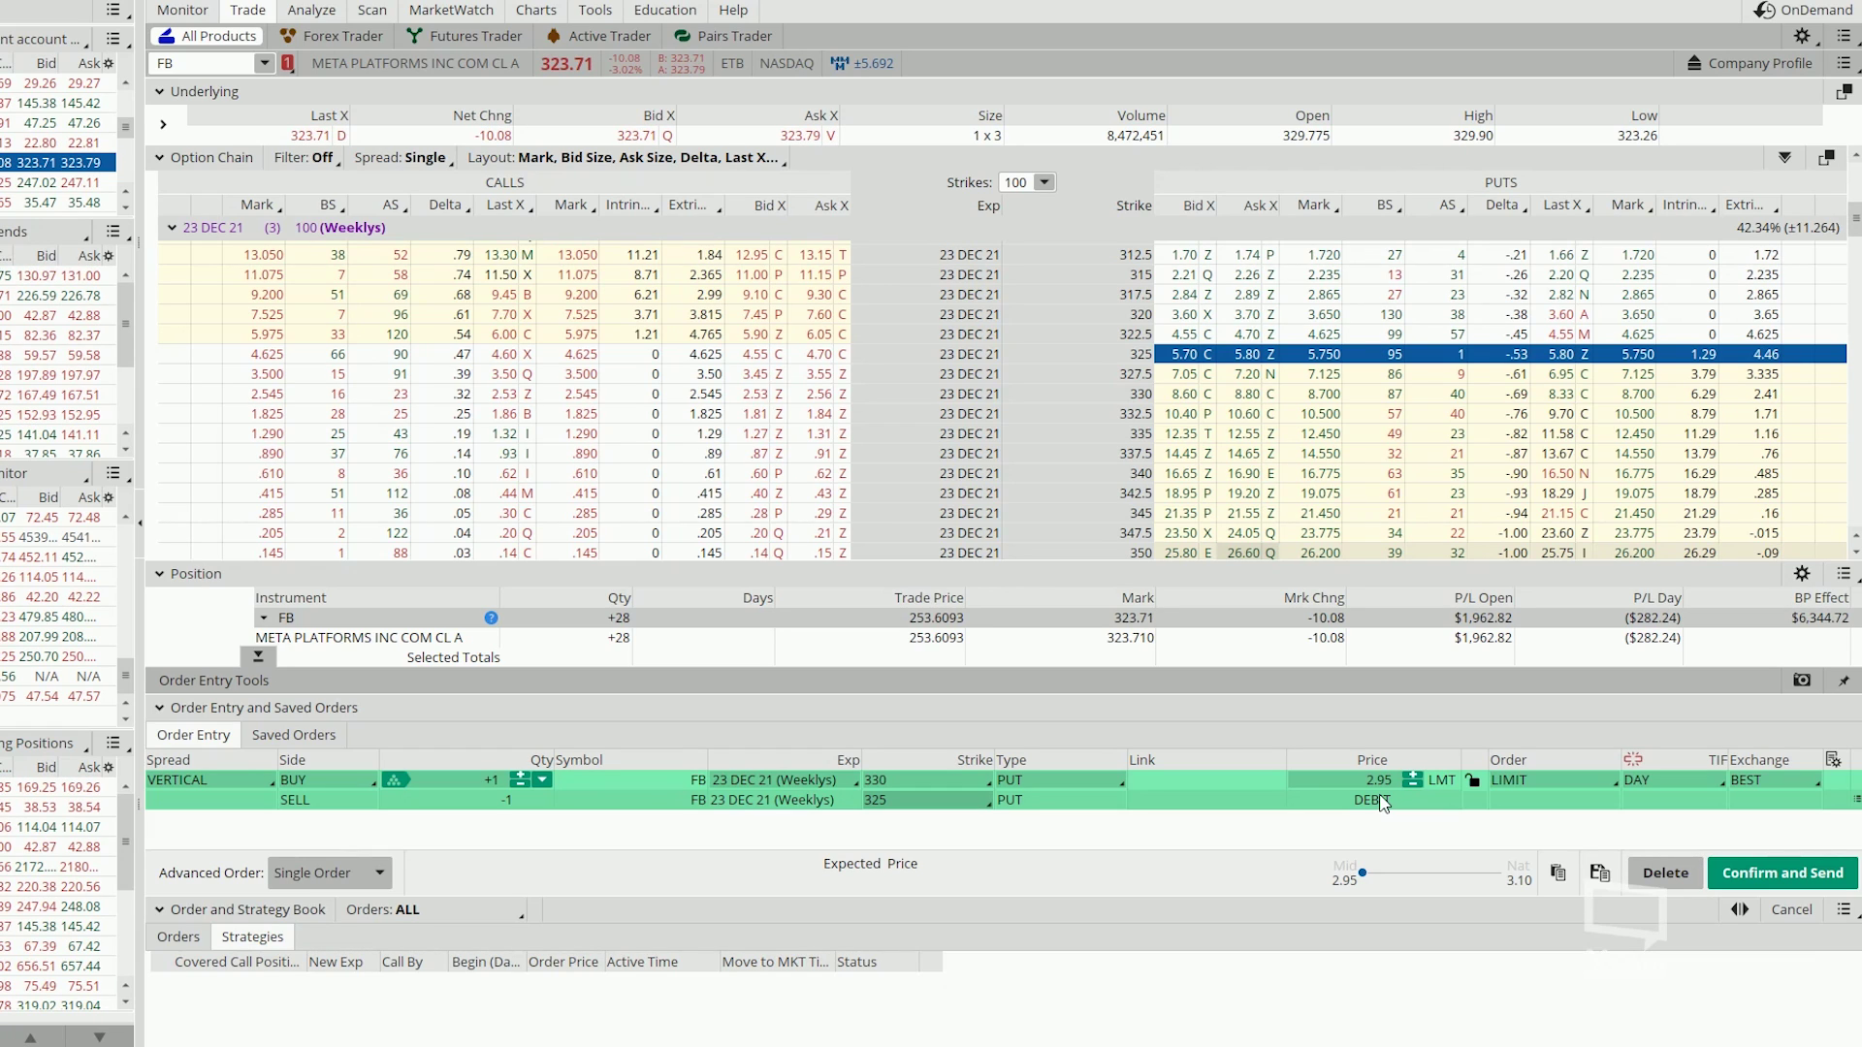
Add sold 320 and bought 310 21 JAN 22 put legs to roll the 23 DEC 21 spread
click(174, 230)
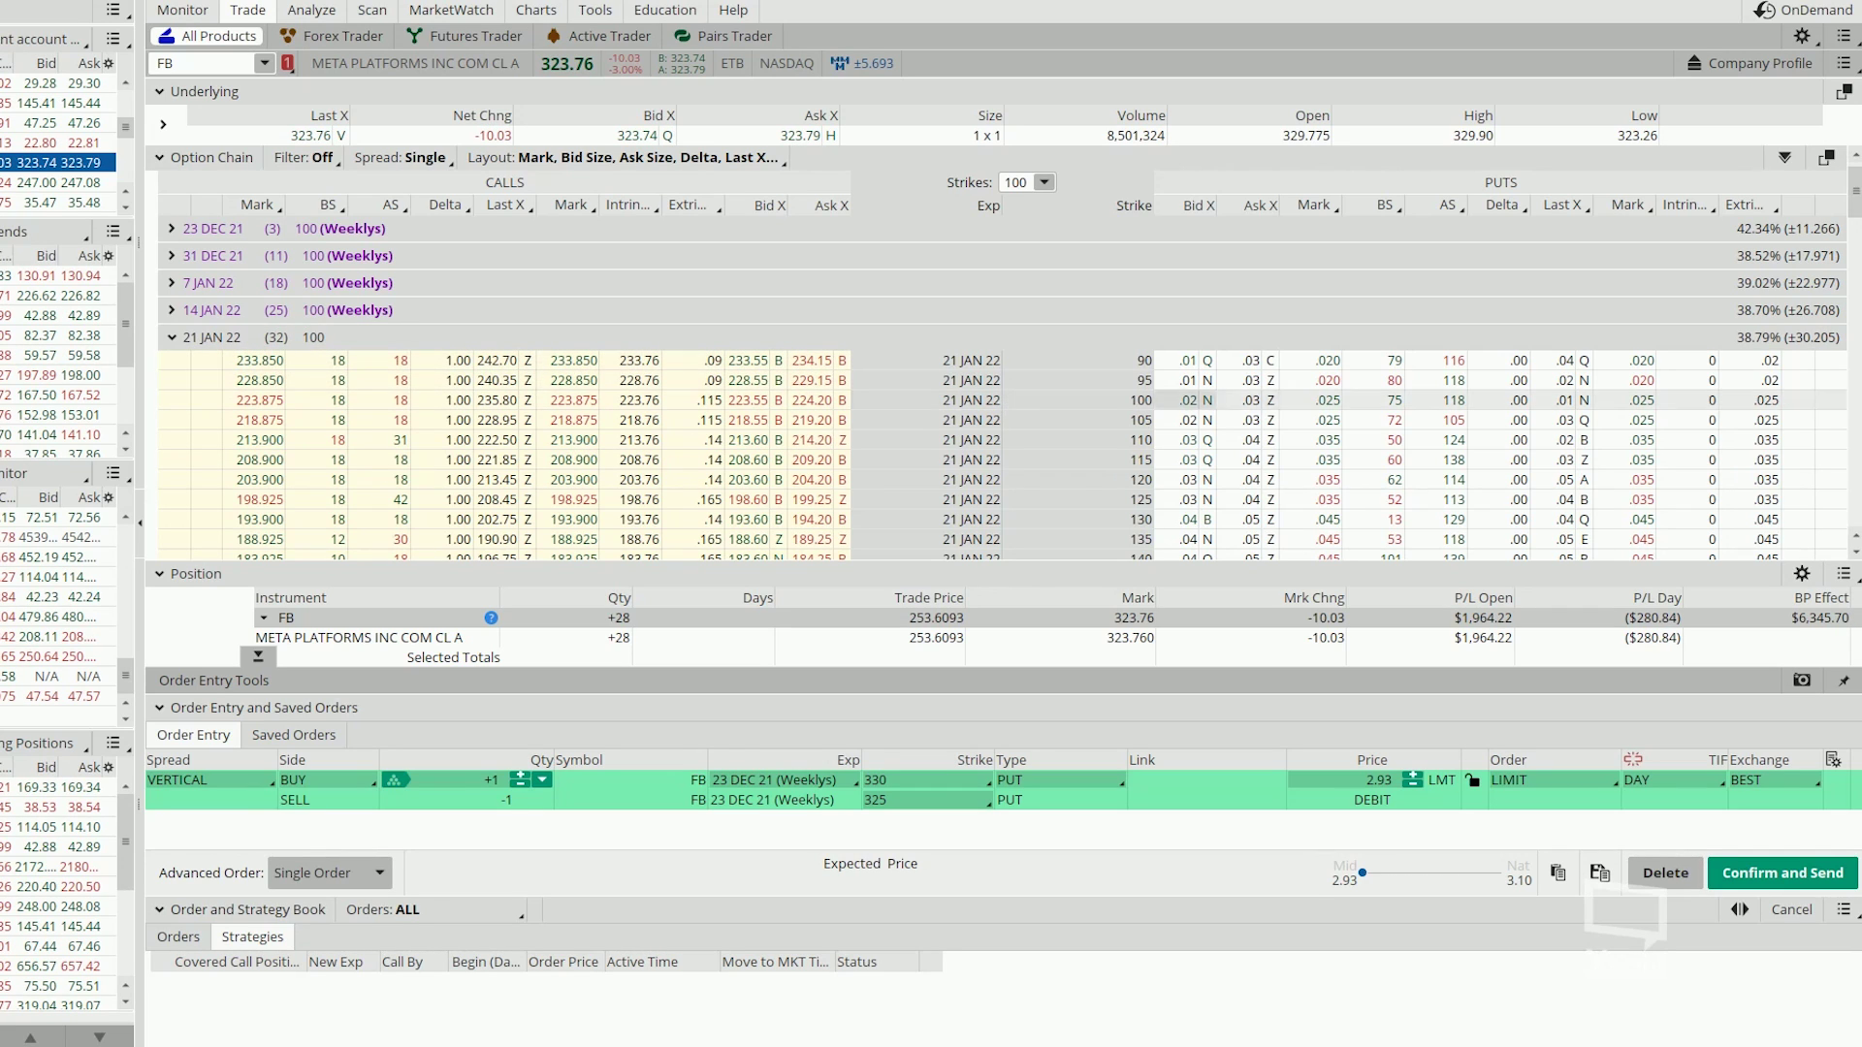
scroll(1251, 399, down, 10)
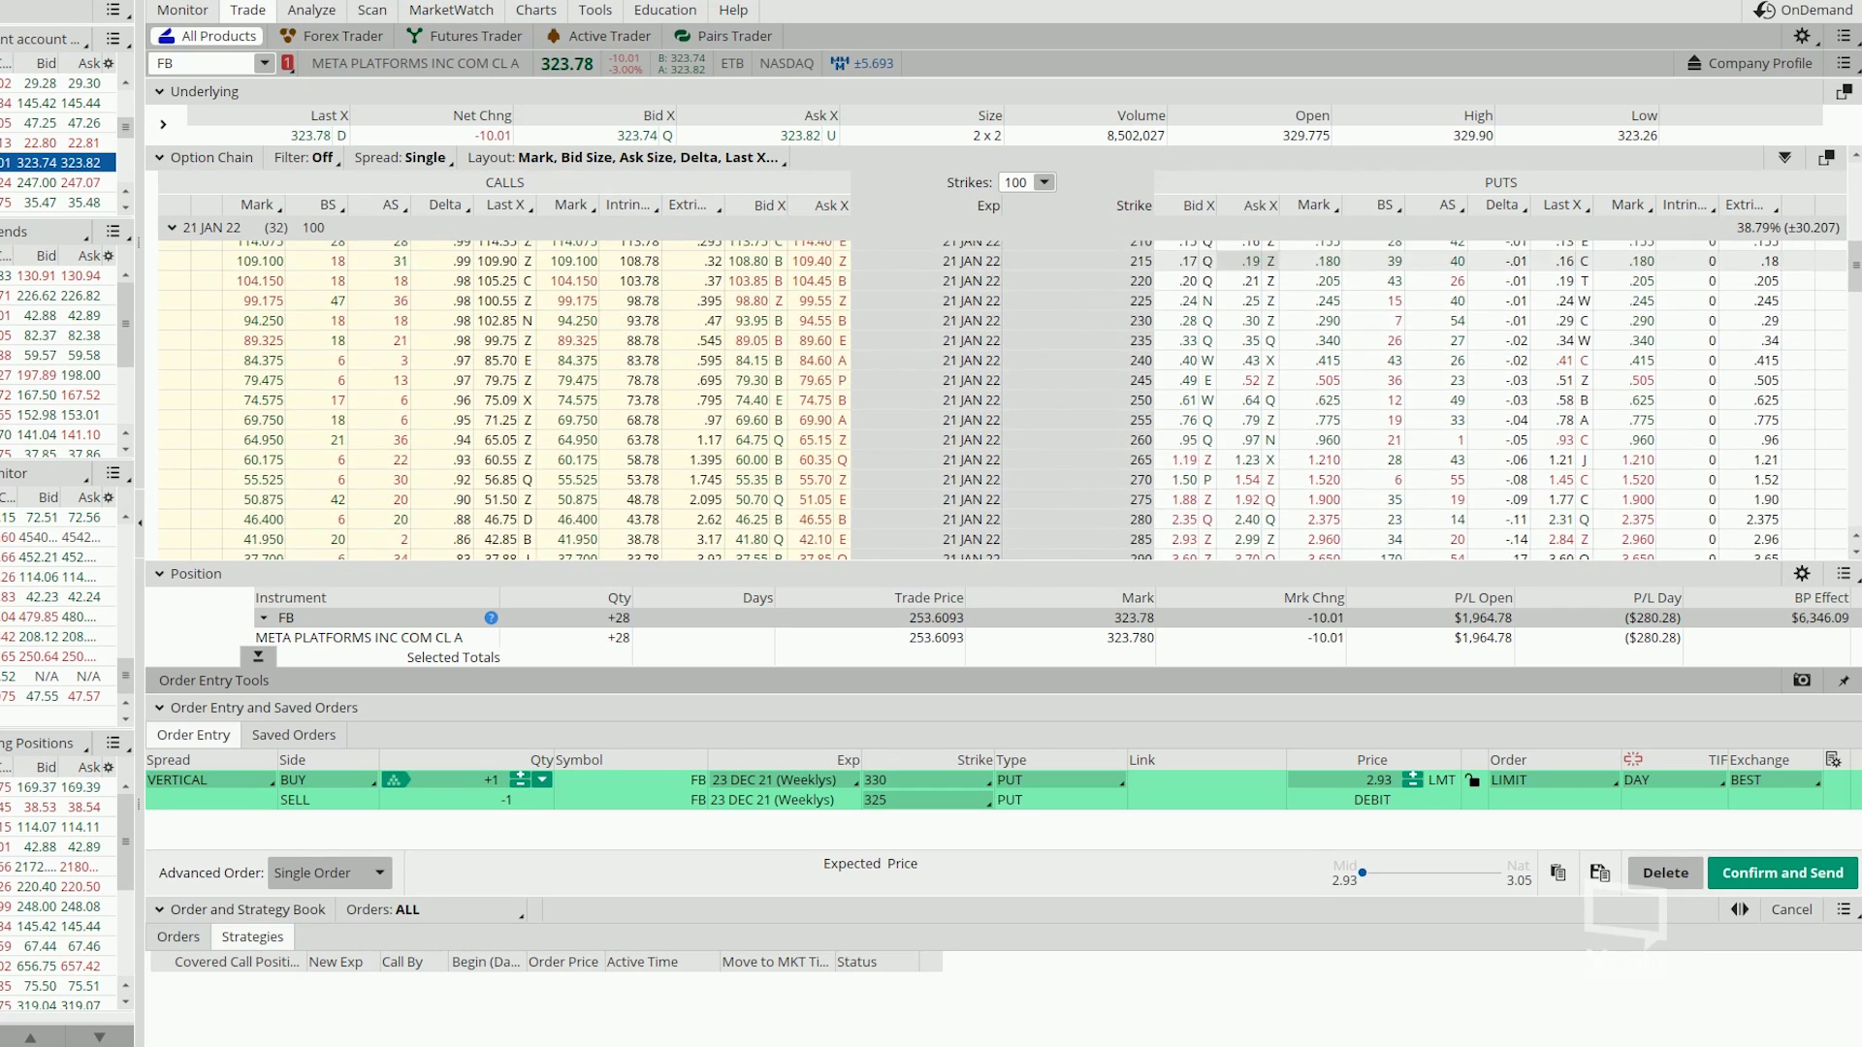
scroll(1853, 299, down, 5)
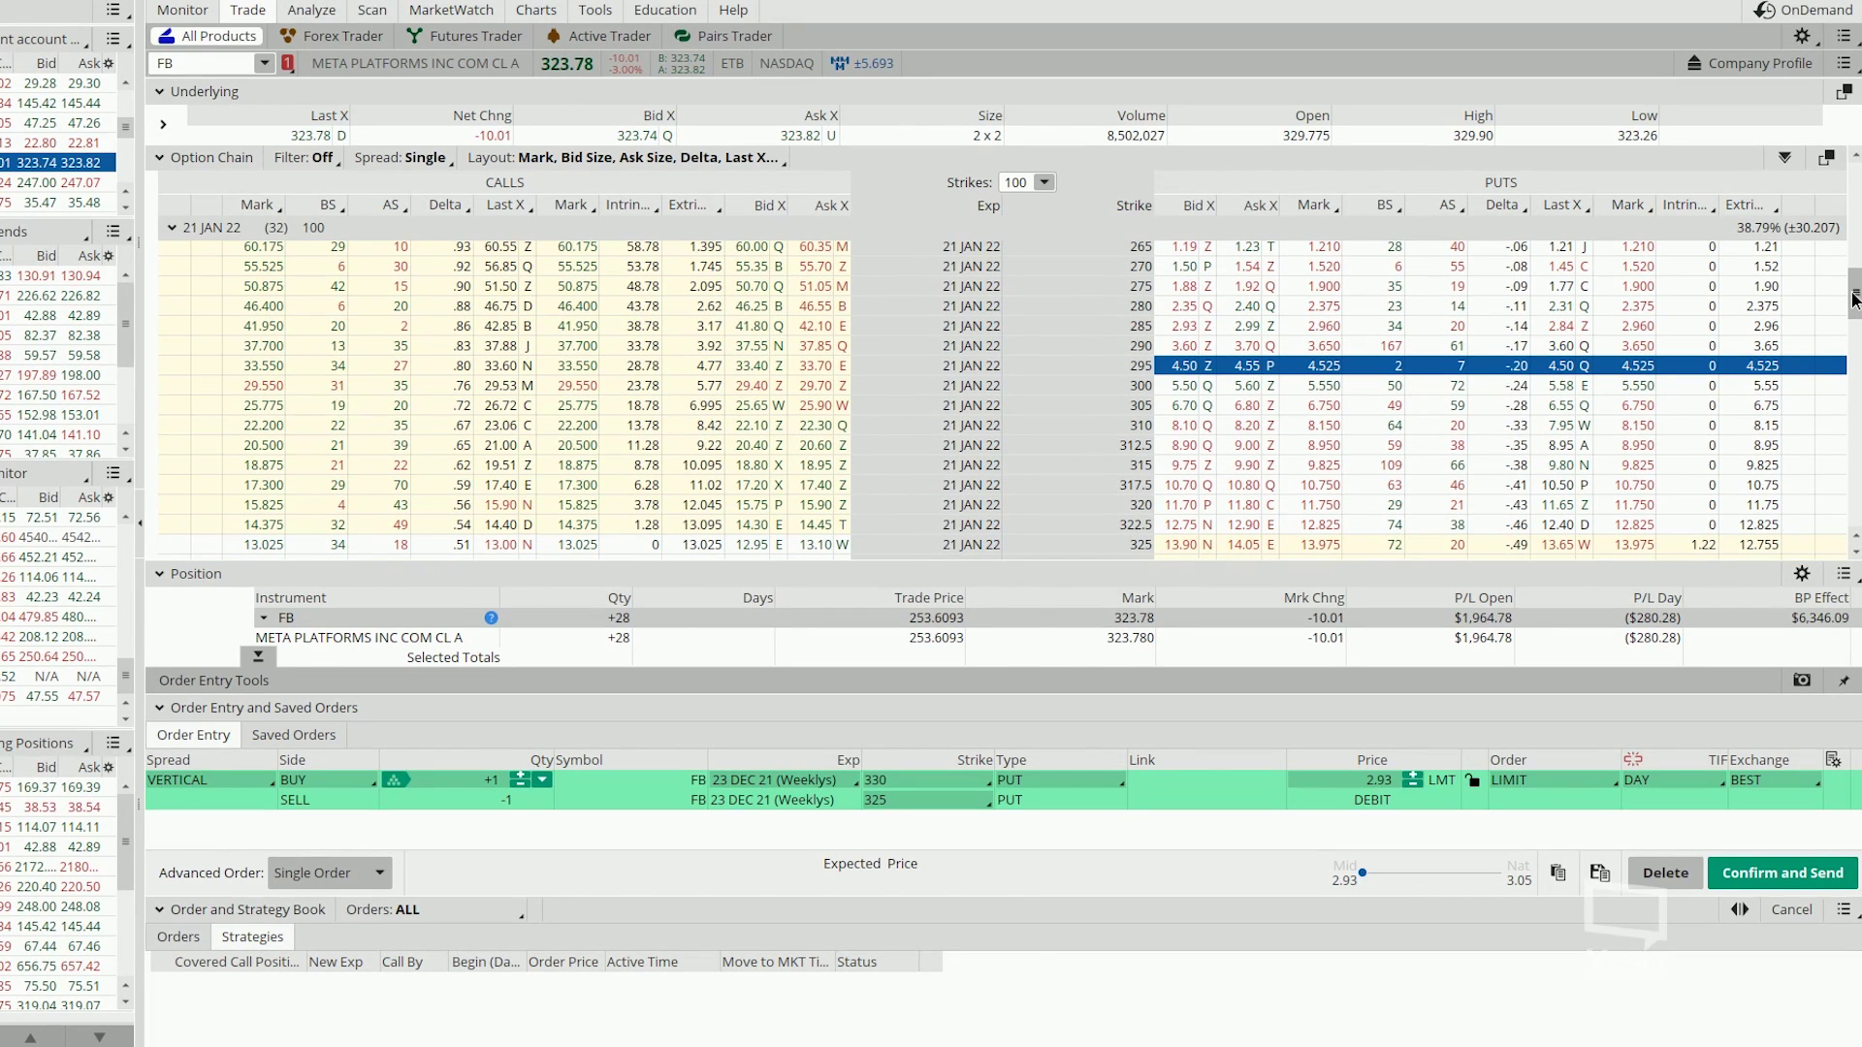
scroll(1853, 299, down, 1)
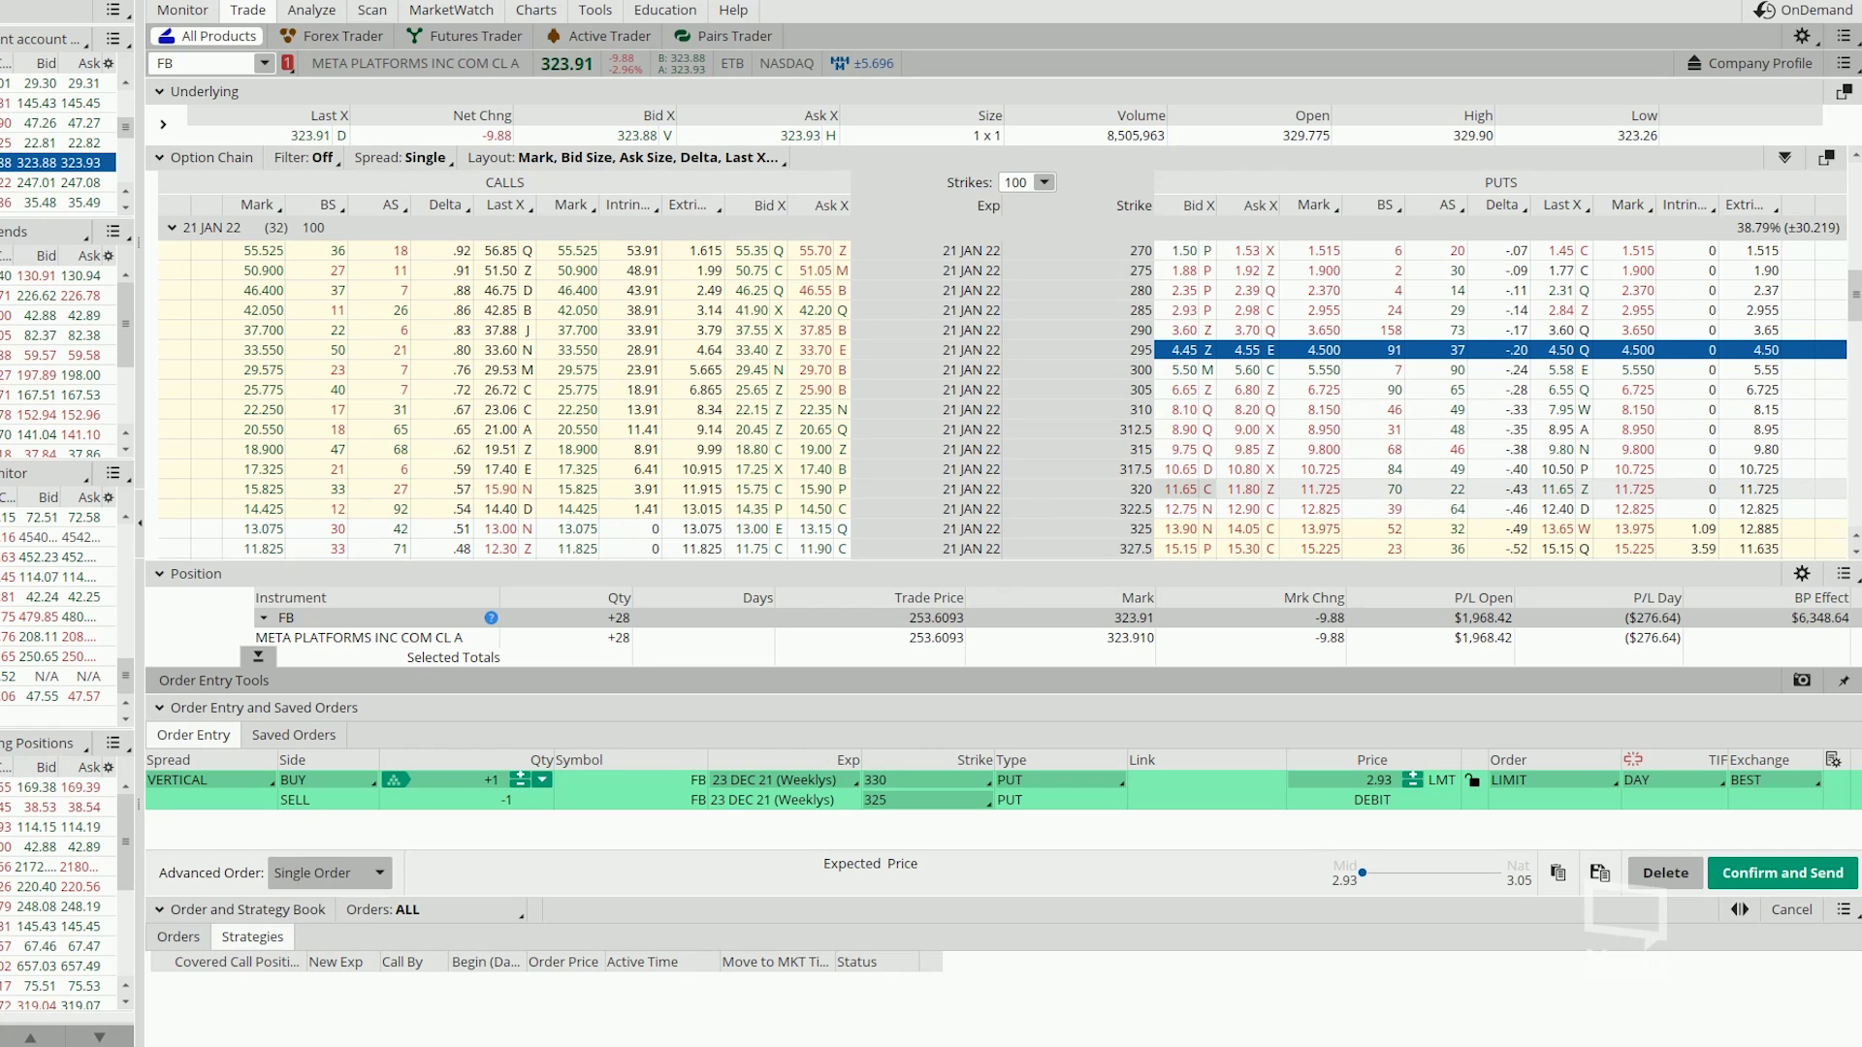
key(ctrl)
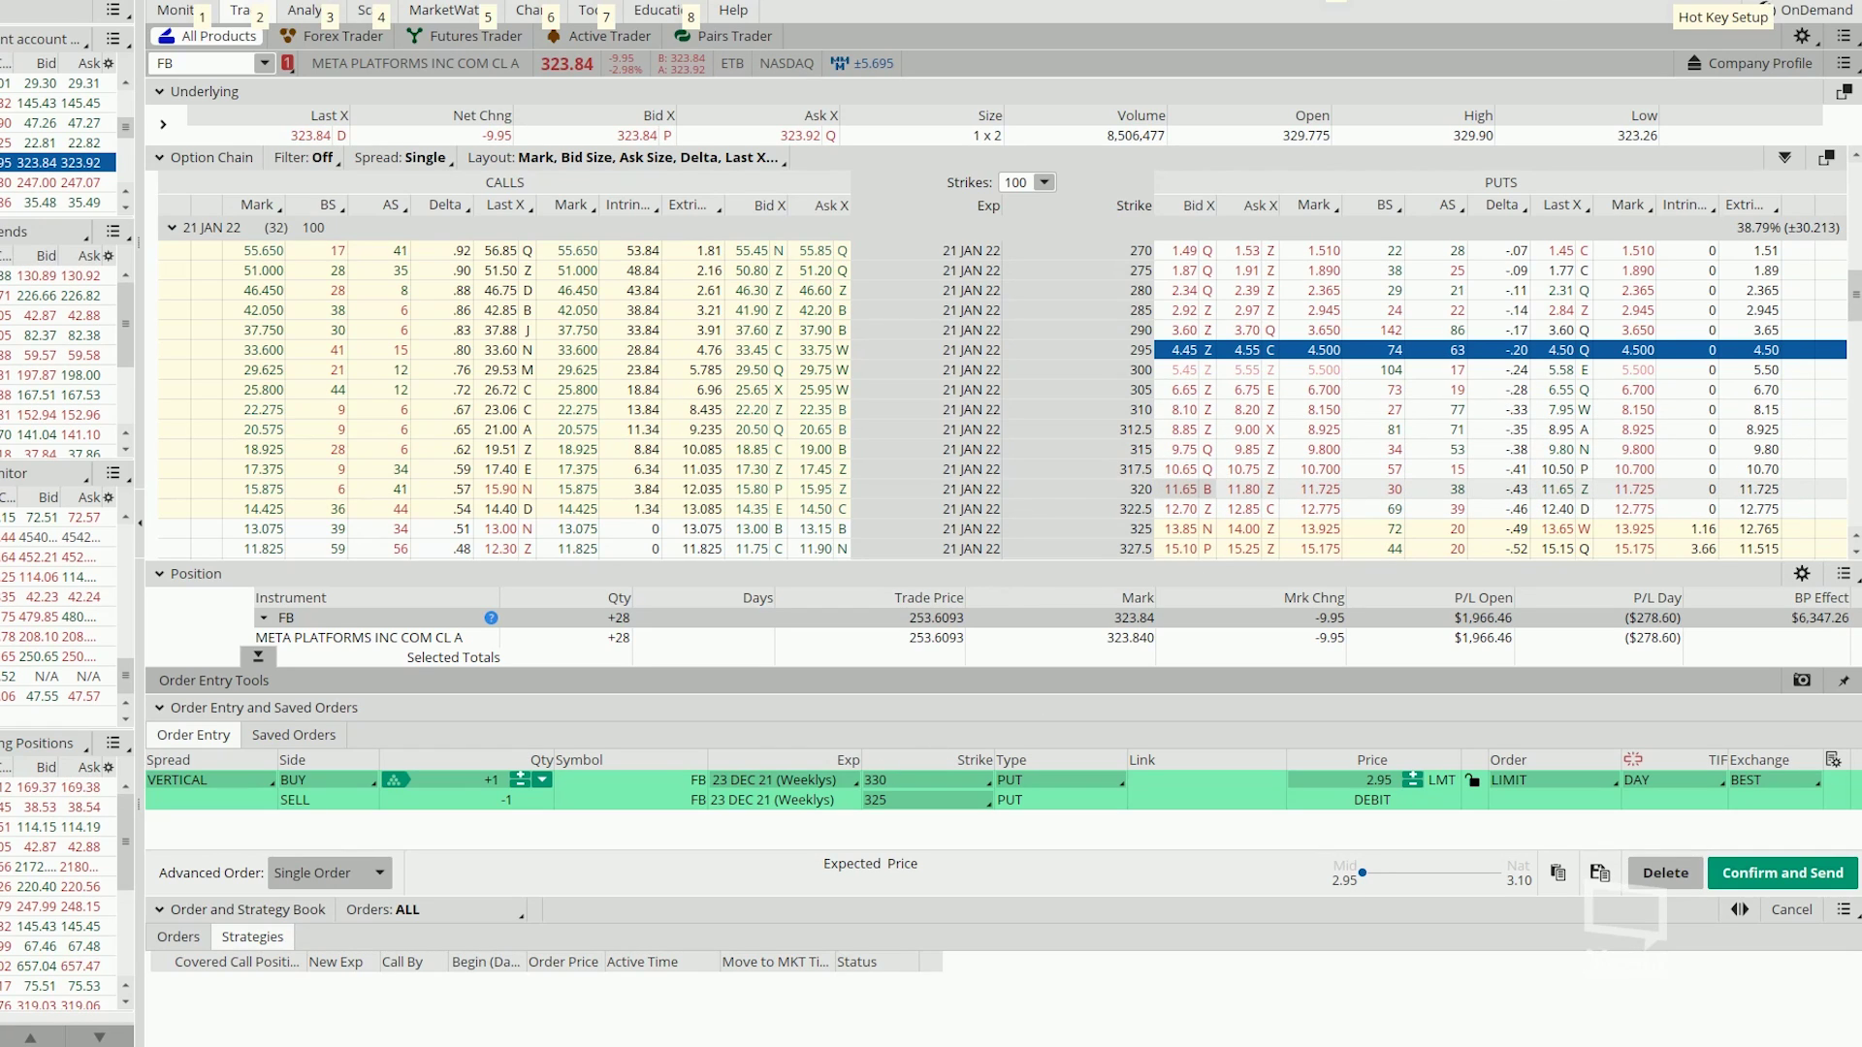
ctrl+click(1183, 488)
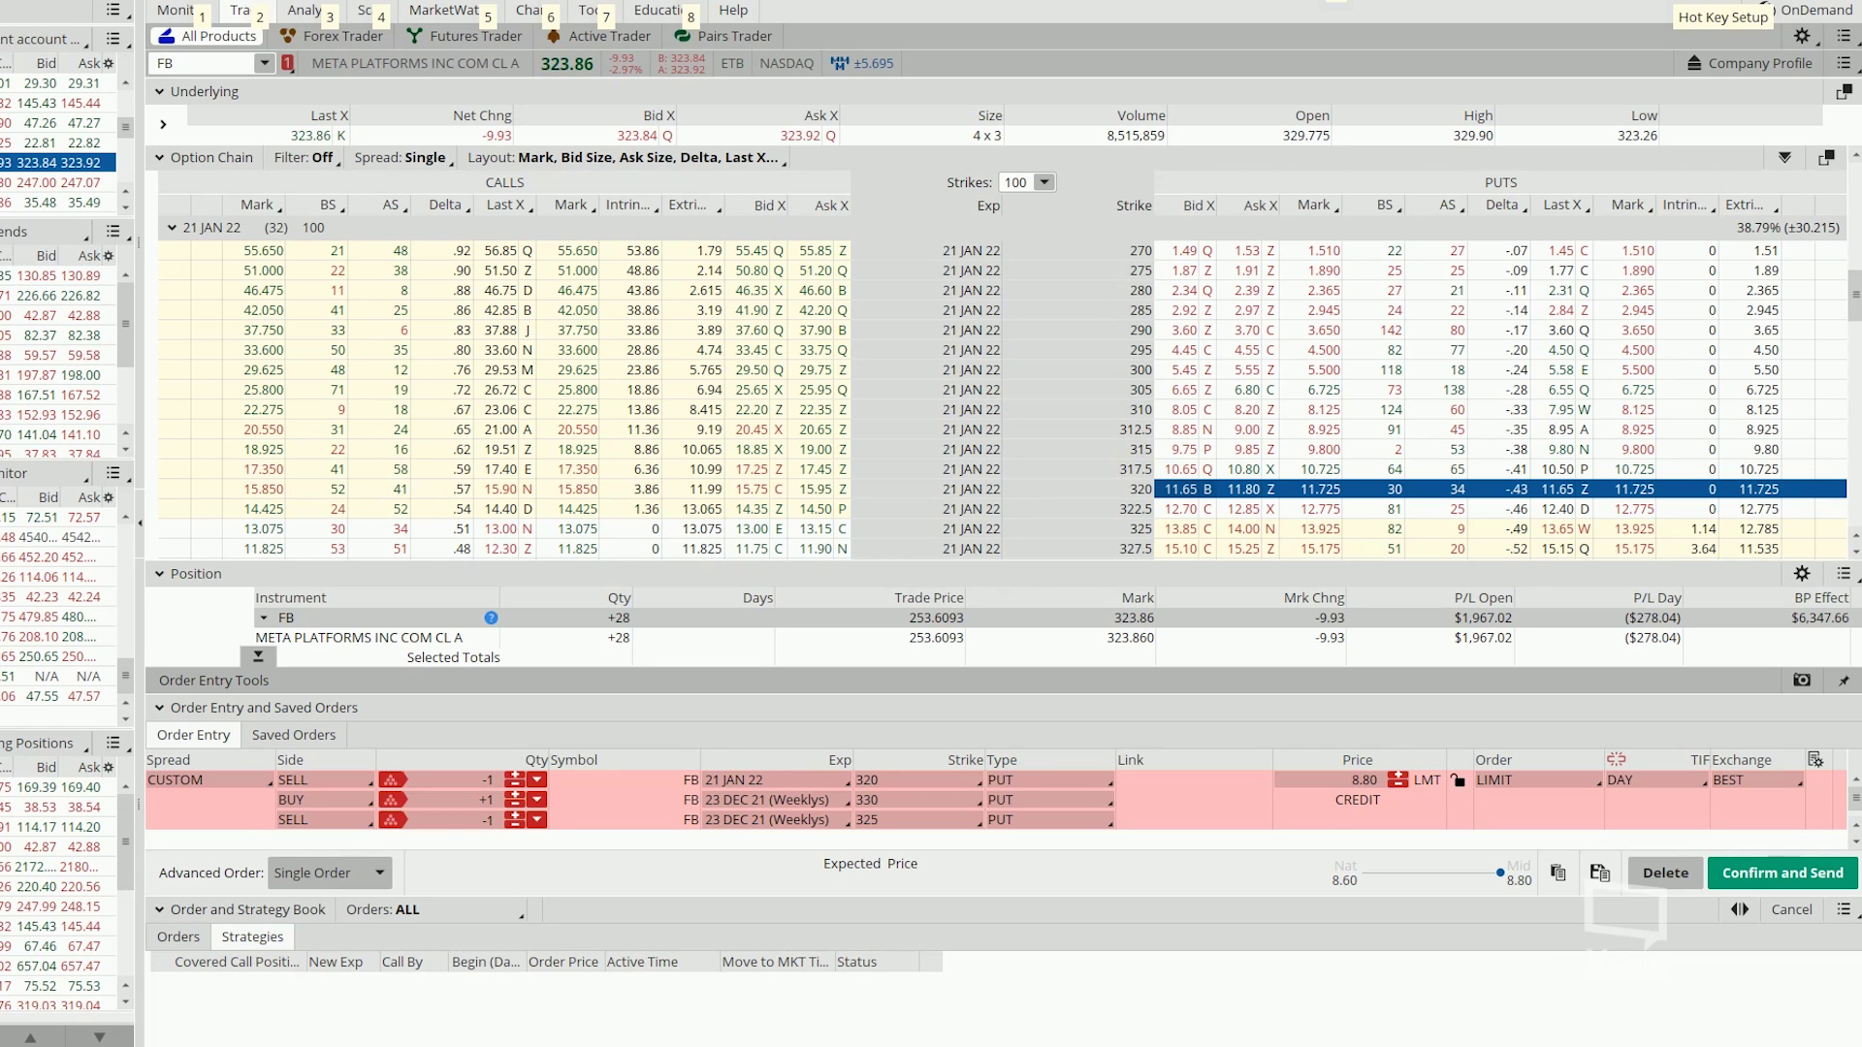
ctrl+click(1246, 409)
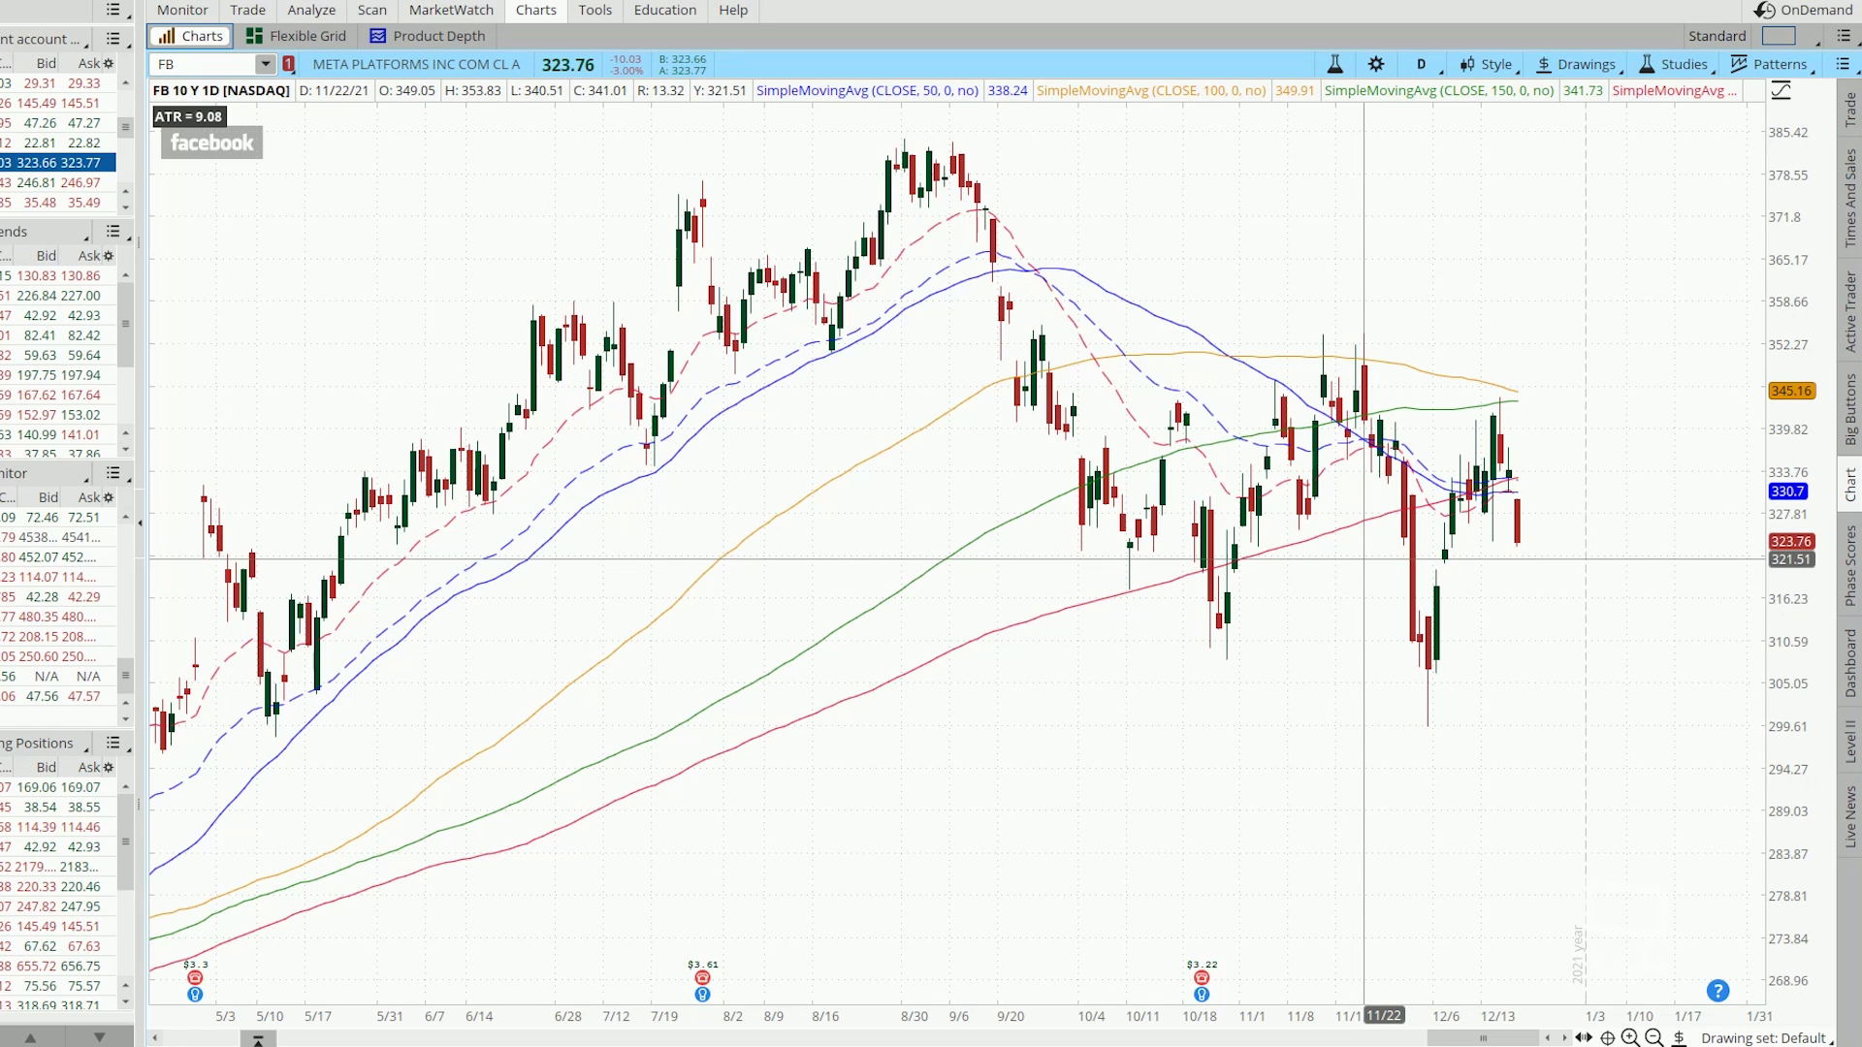
click(1282, 568)
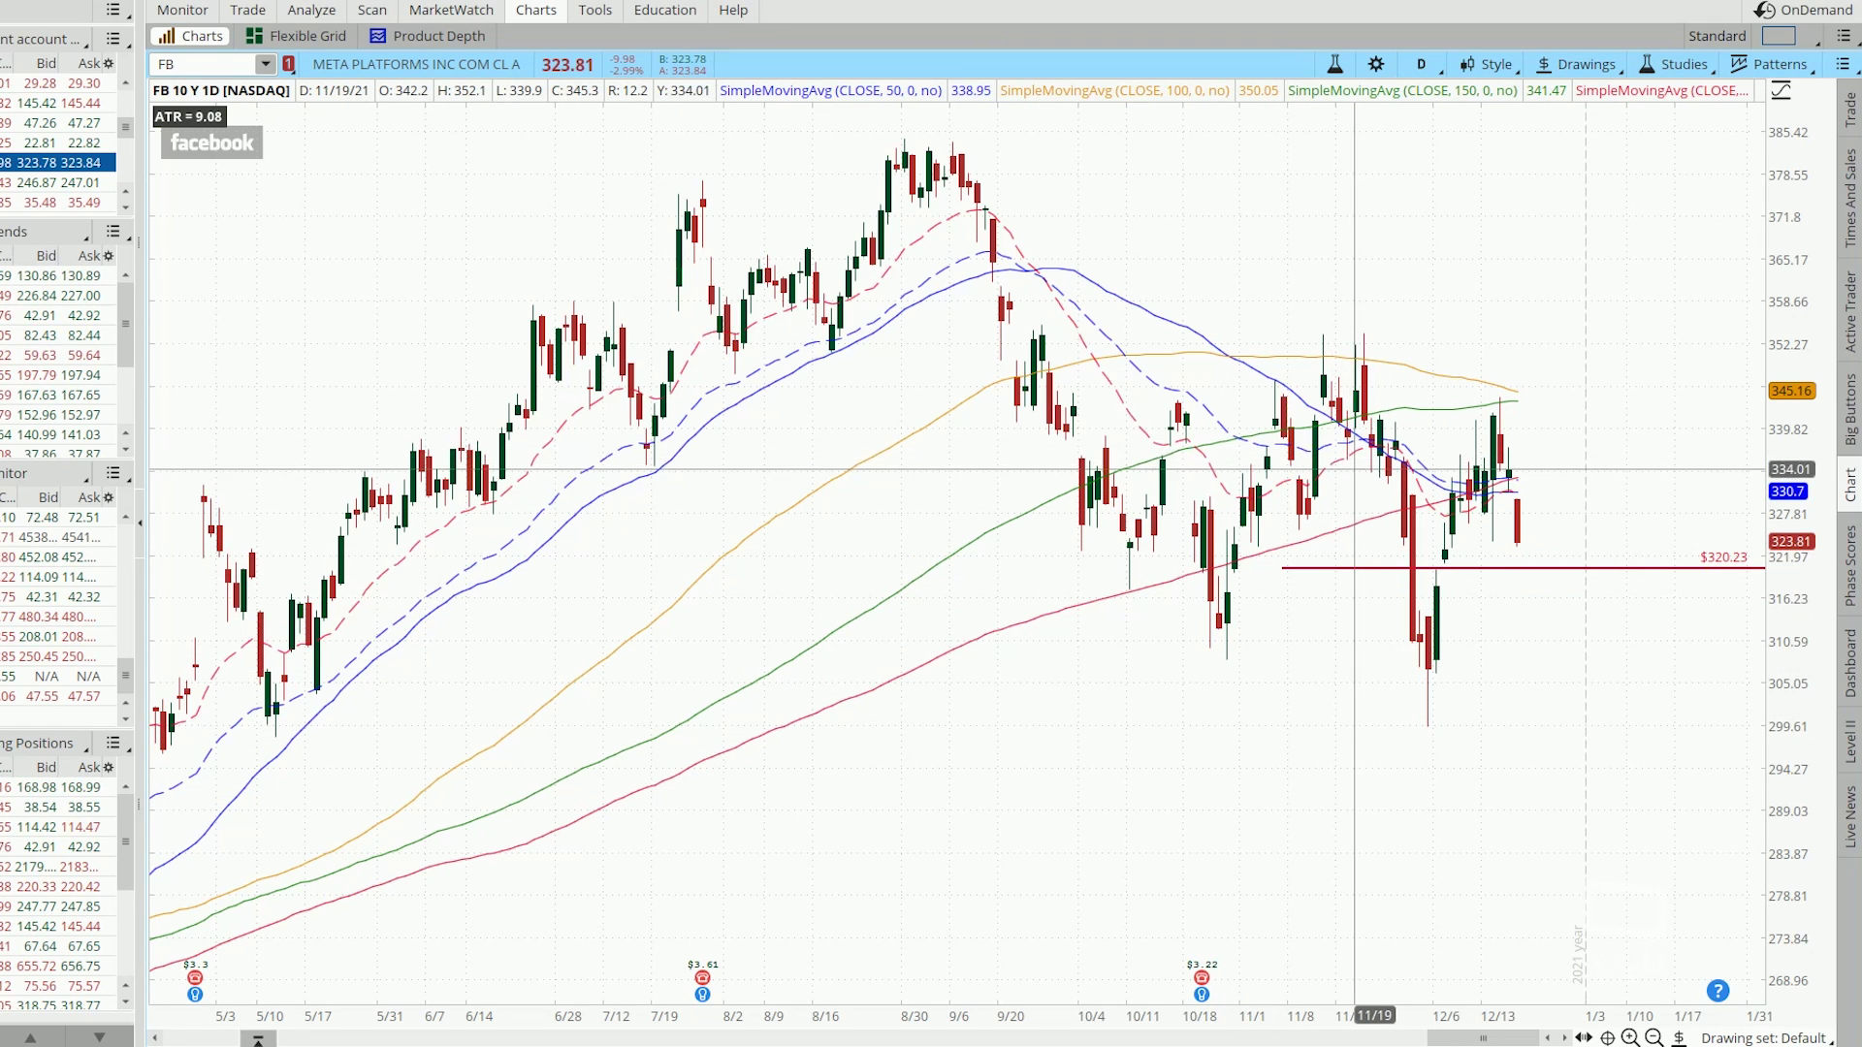
click(1355, 493)
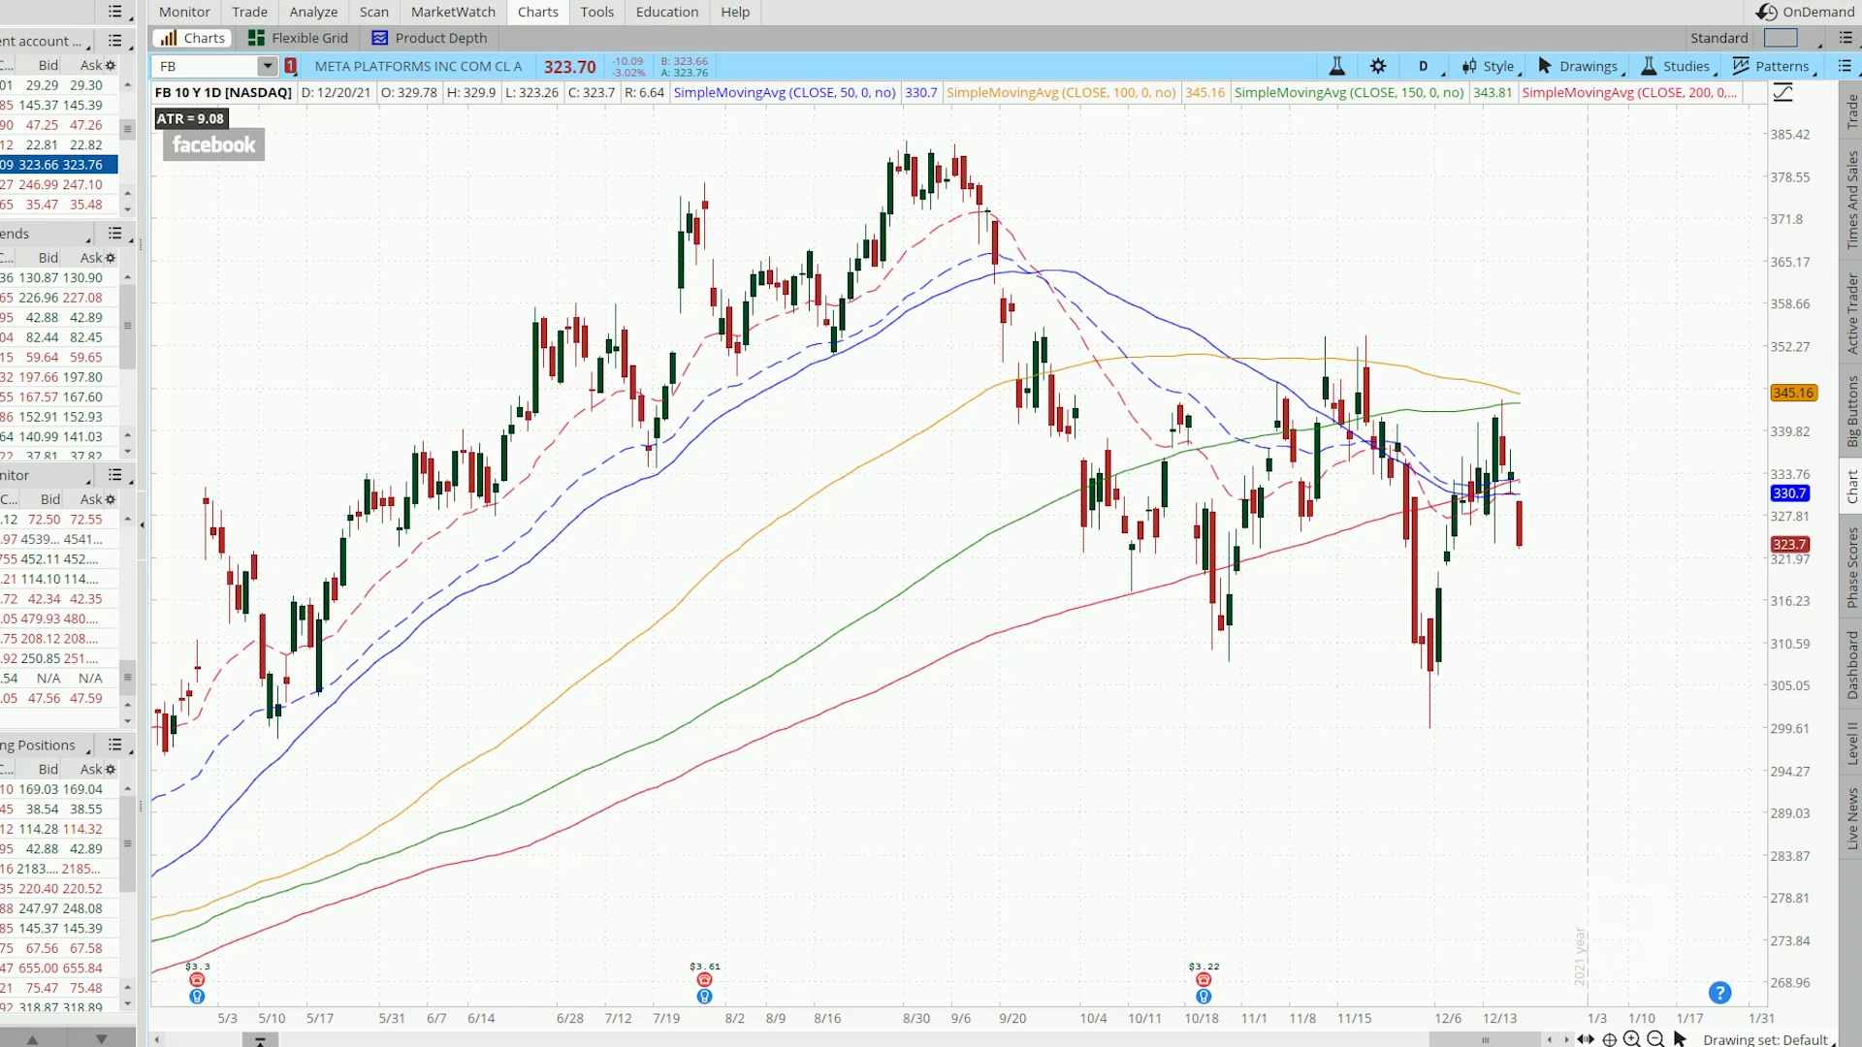
Switch to TWS and check the FB Dec31 290/280 Bull Put's −1,448 cost basis
key(alt+Tab)
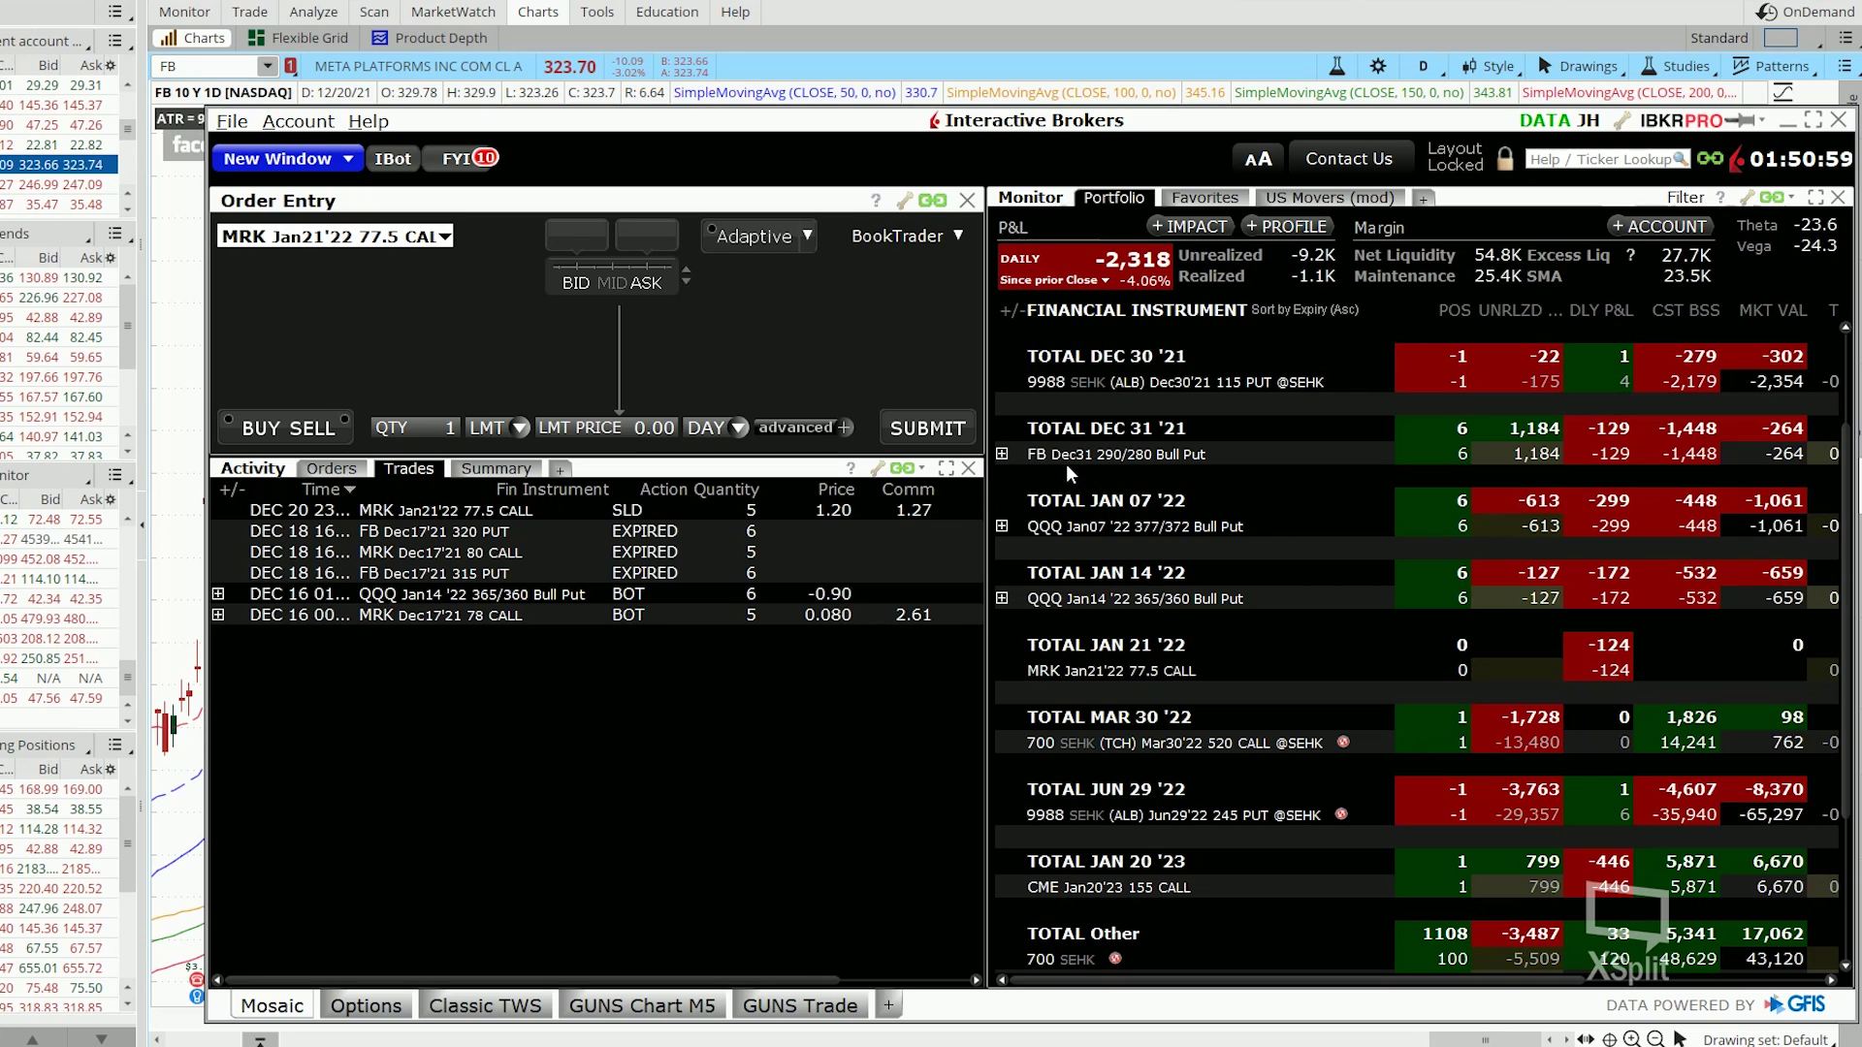
mouse_move(1070, 473)
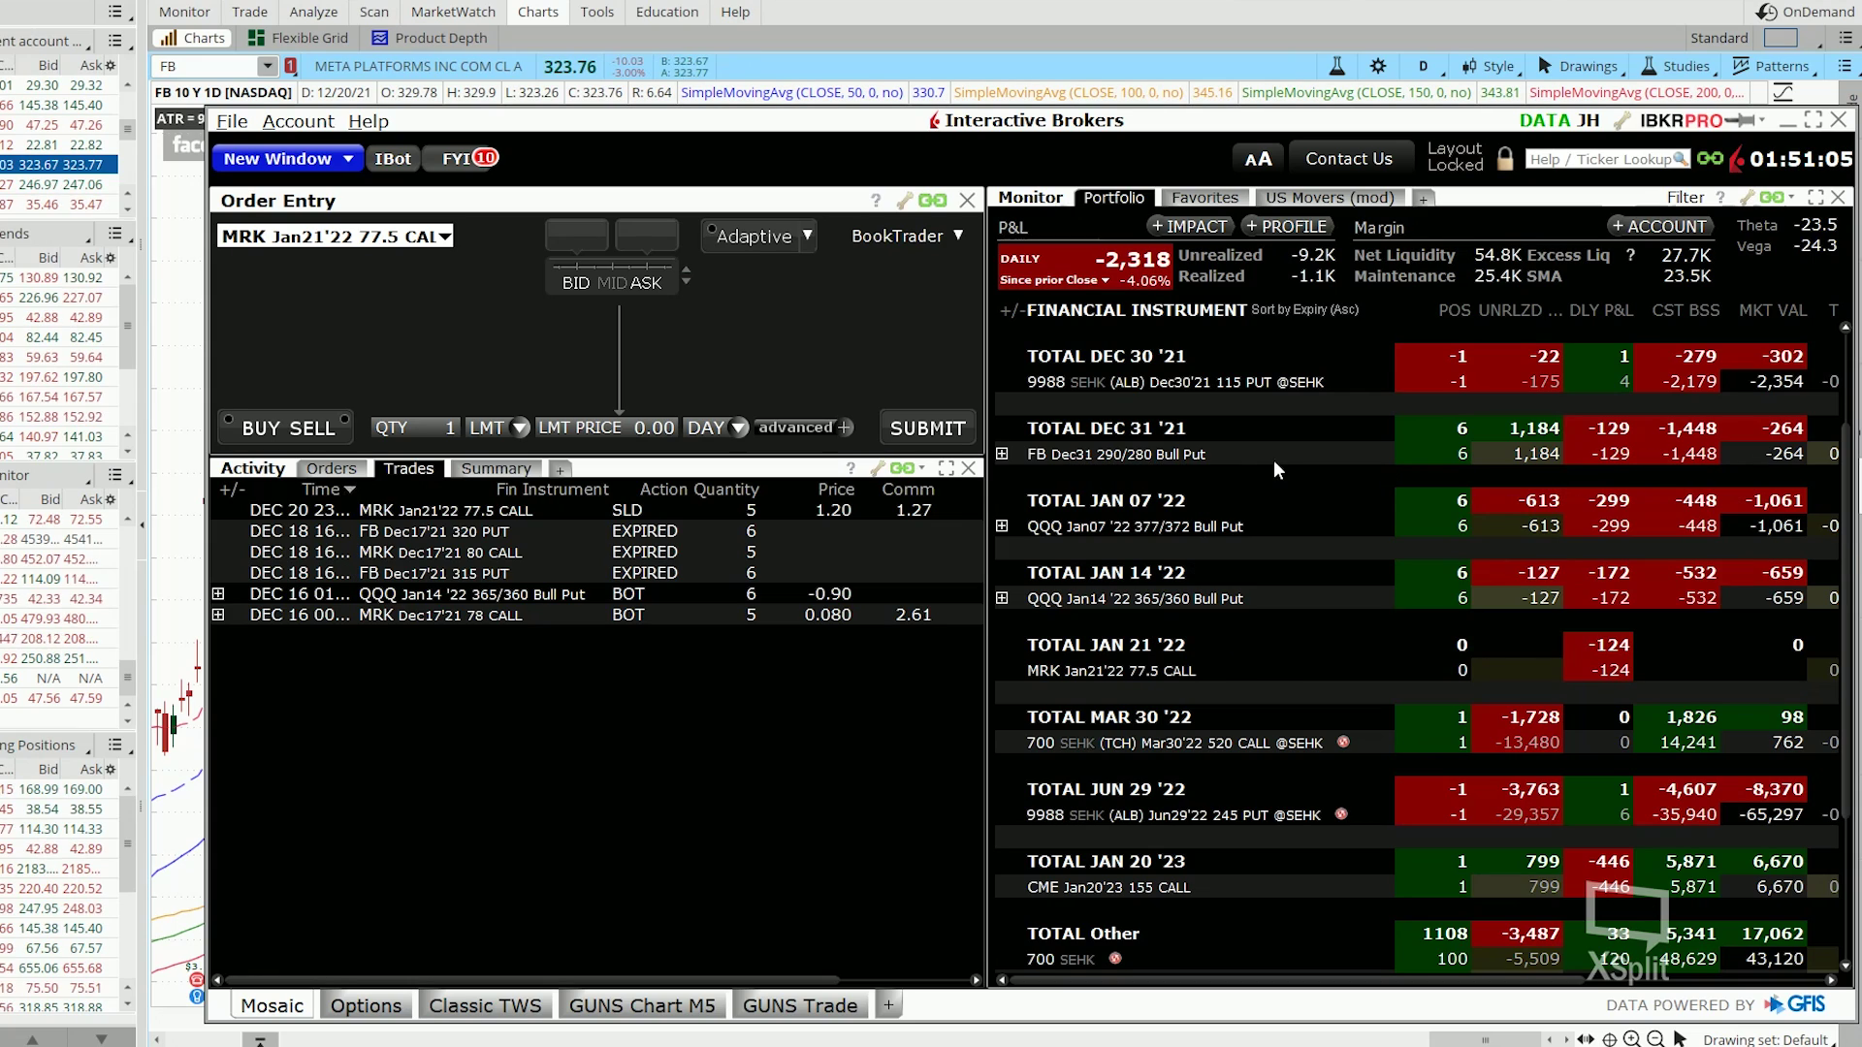
mouse_move(1227, 464)
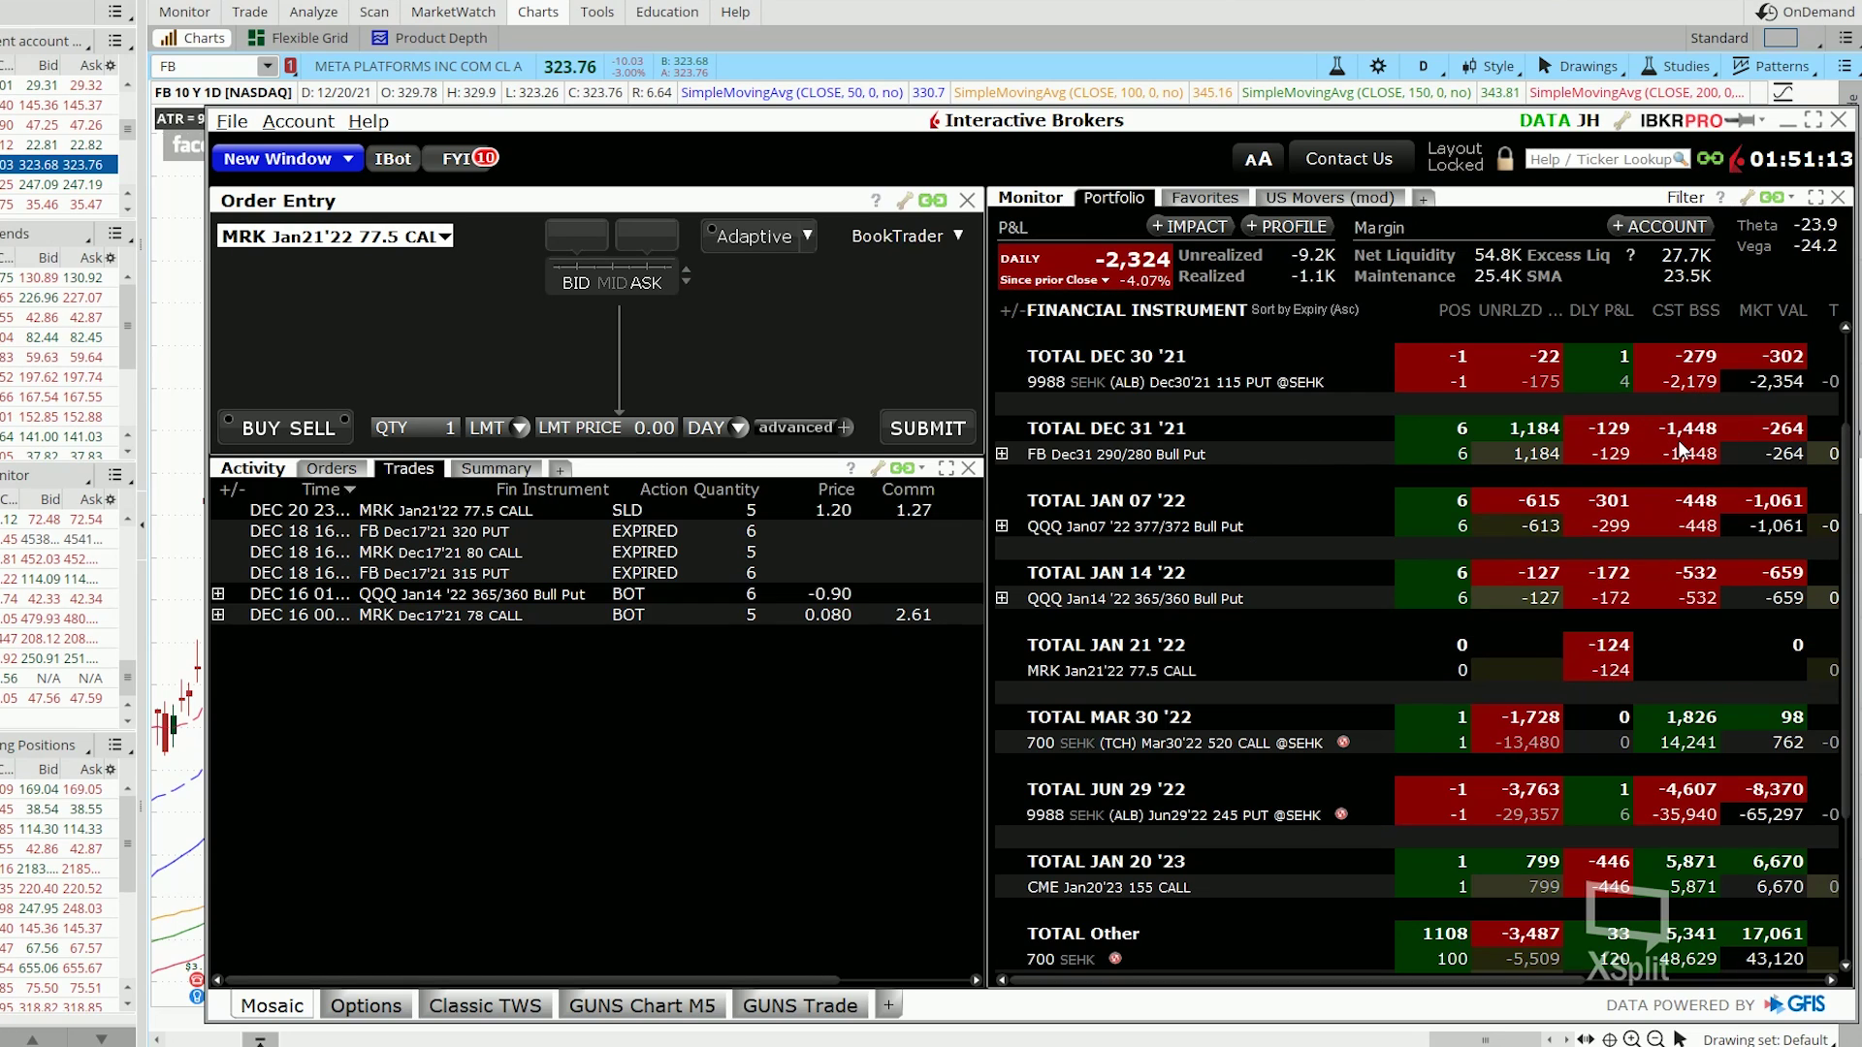
mouse_move(1682, 448)
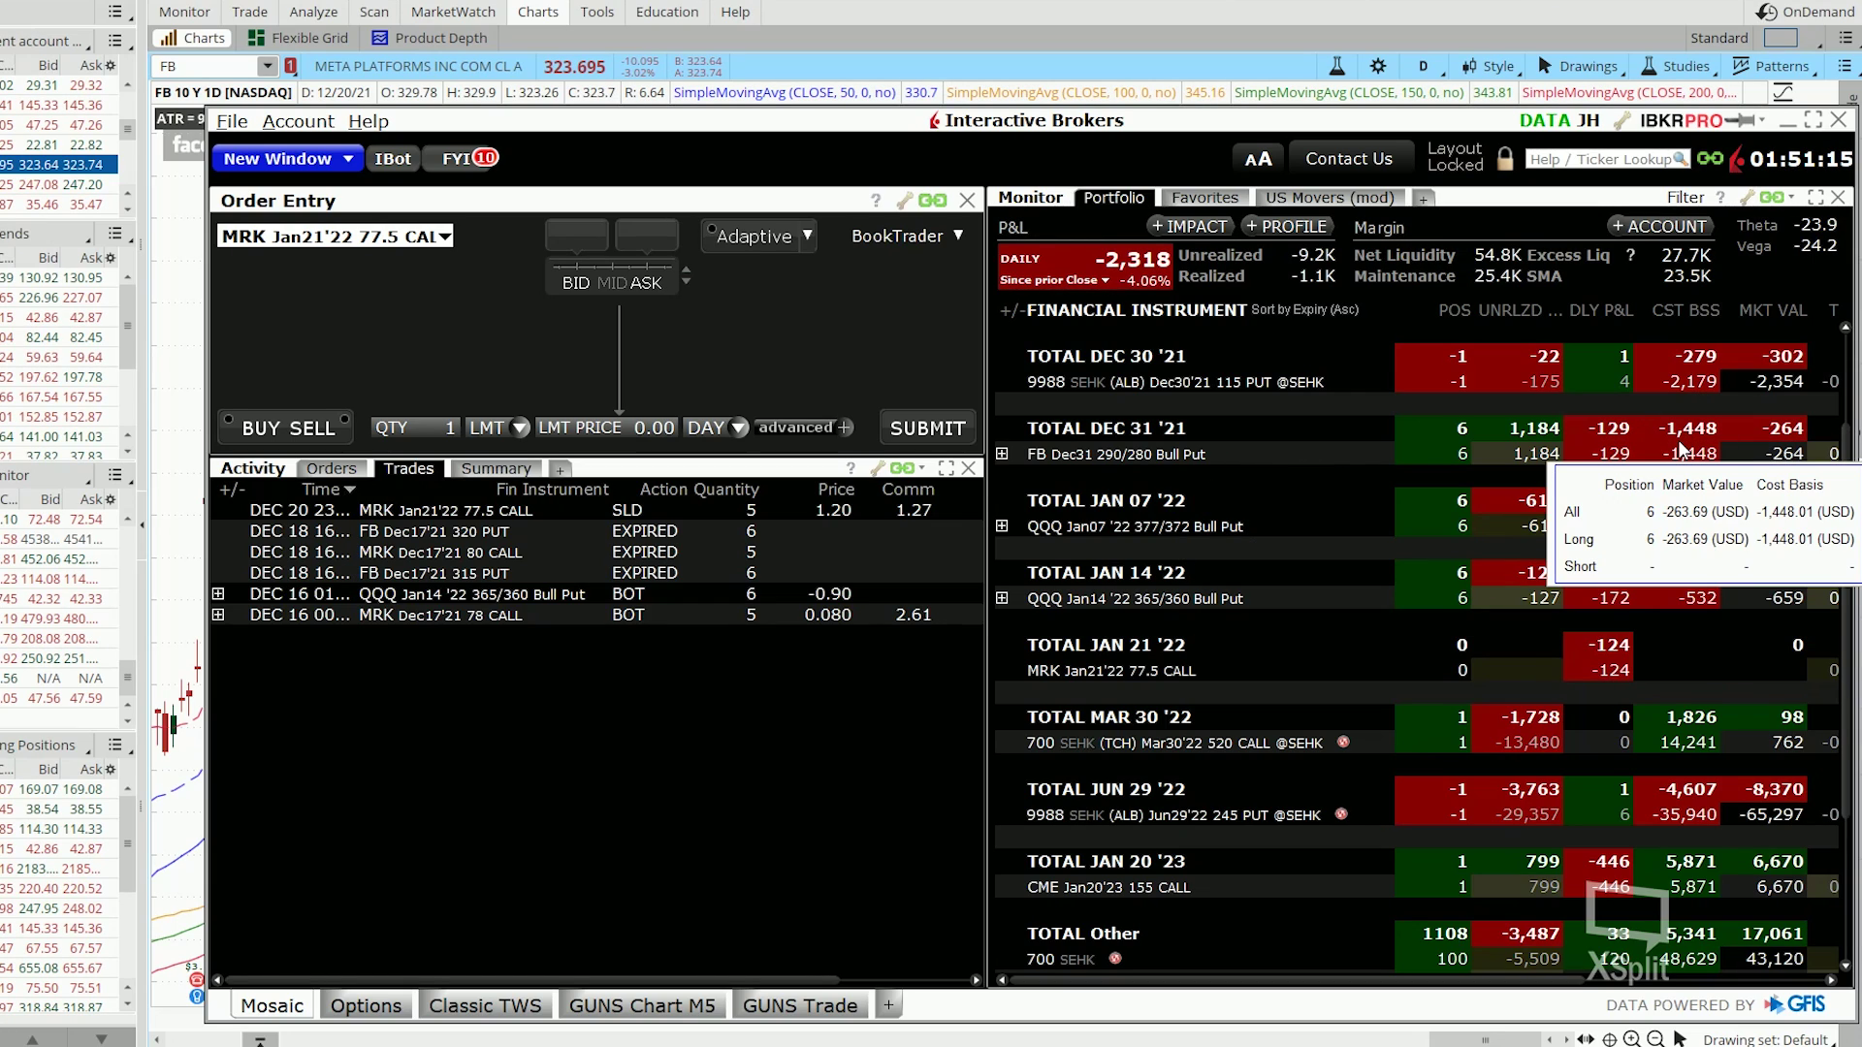
Underline the journal's $305 strike, entry and expiry dates, 35 DTE and 1.05 entry price
click(1788, 120)
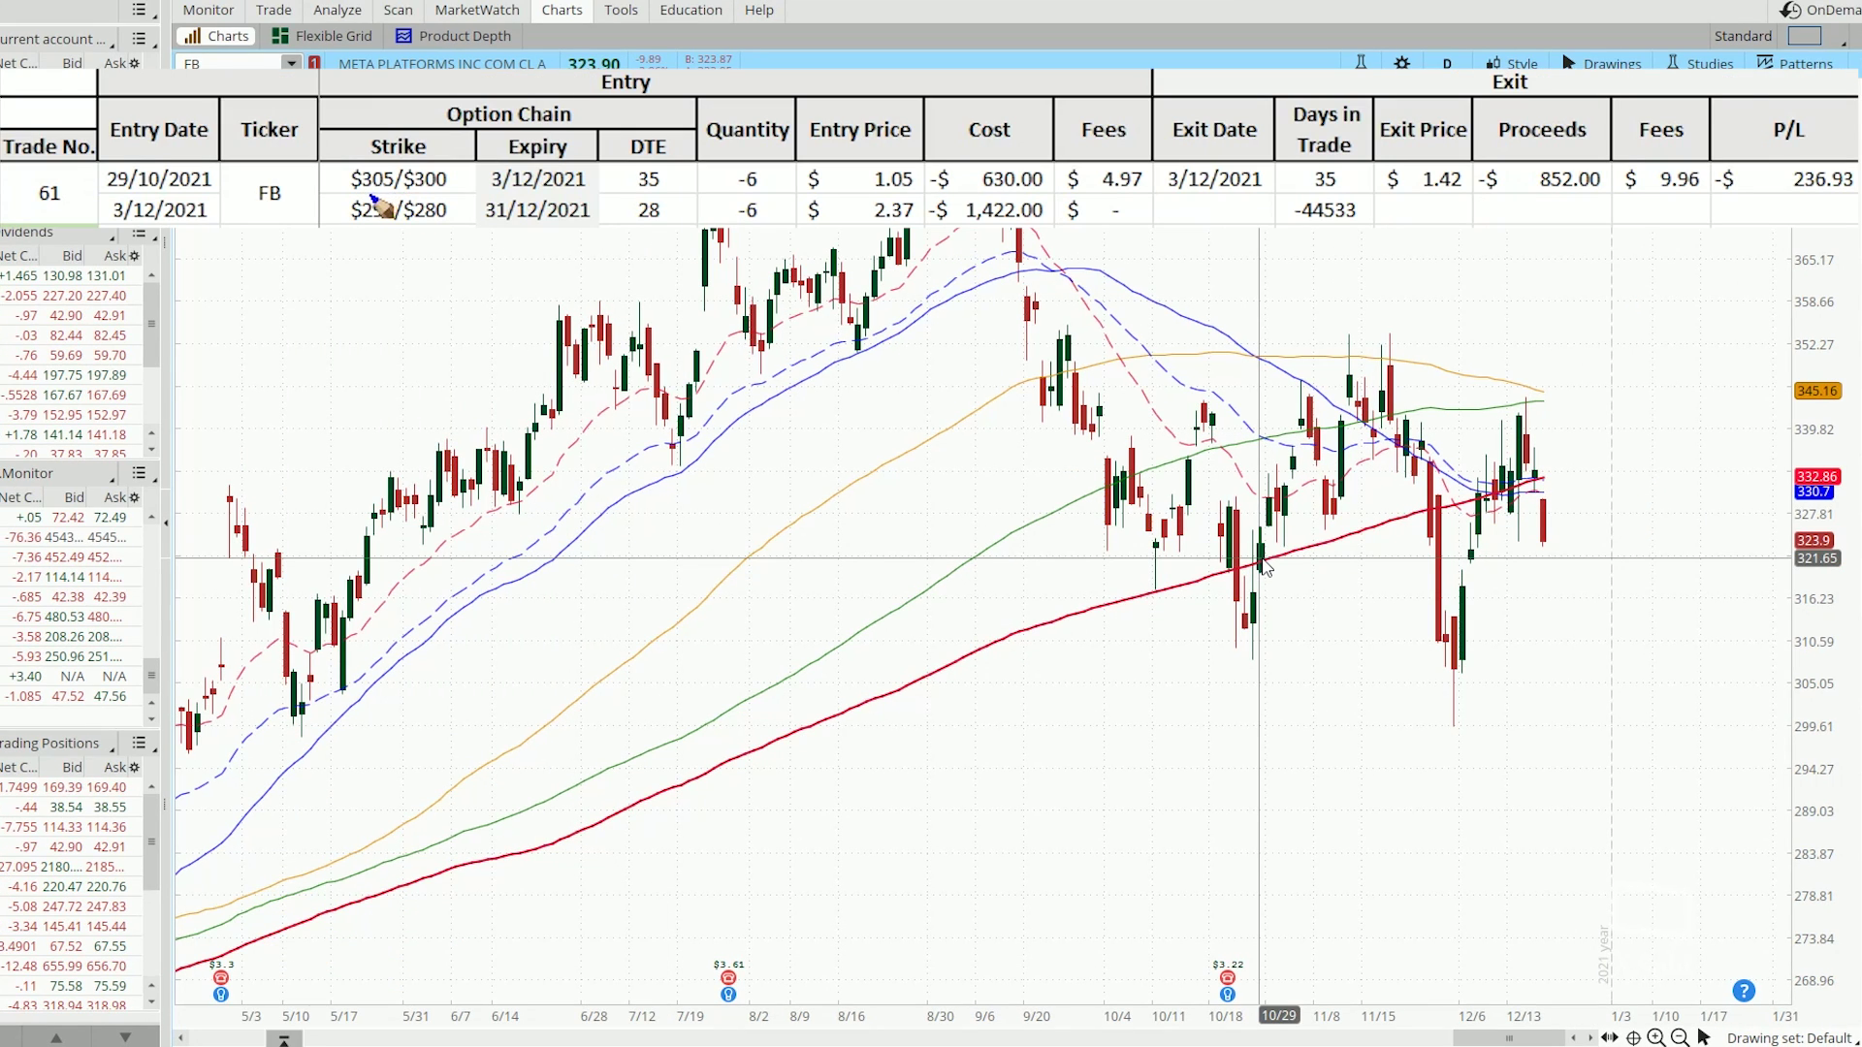
drag(354, 195, 450, 201)
drag(110, 195, 161, 196)
drag(486, 194, 528, 206)
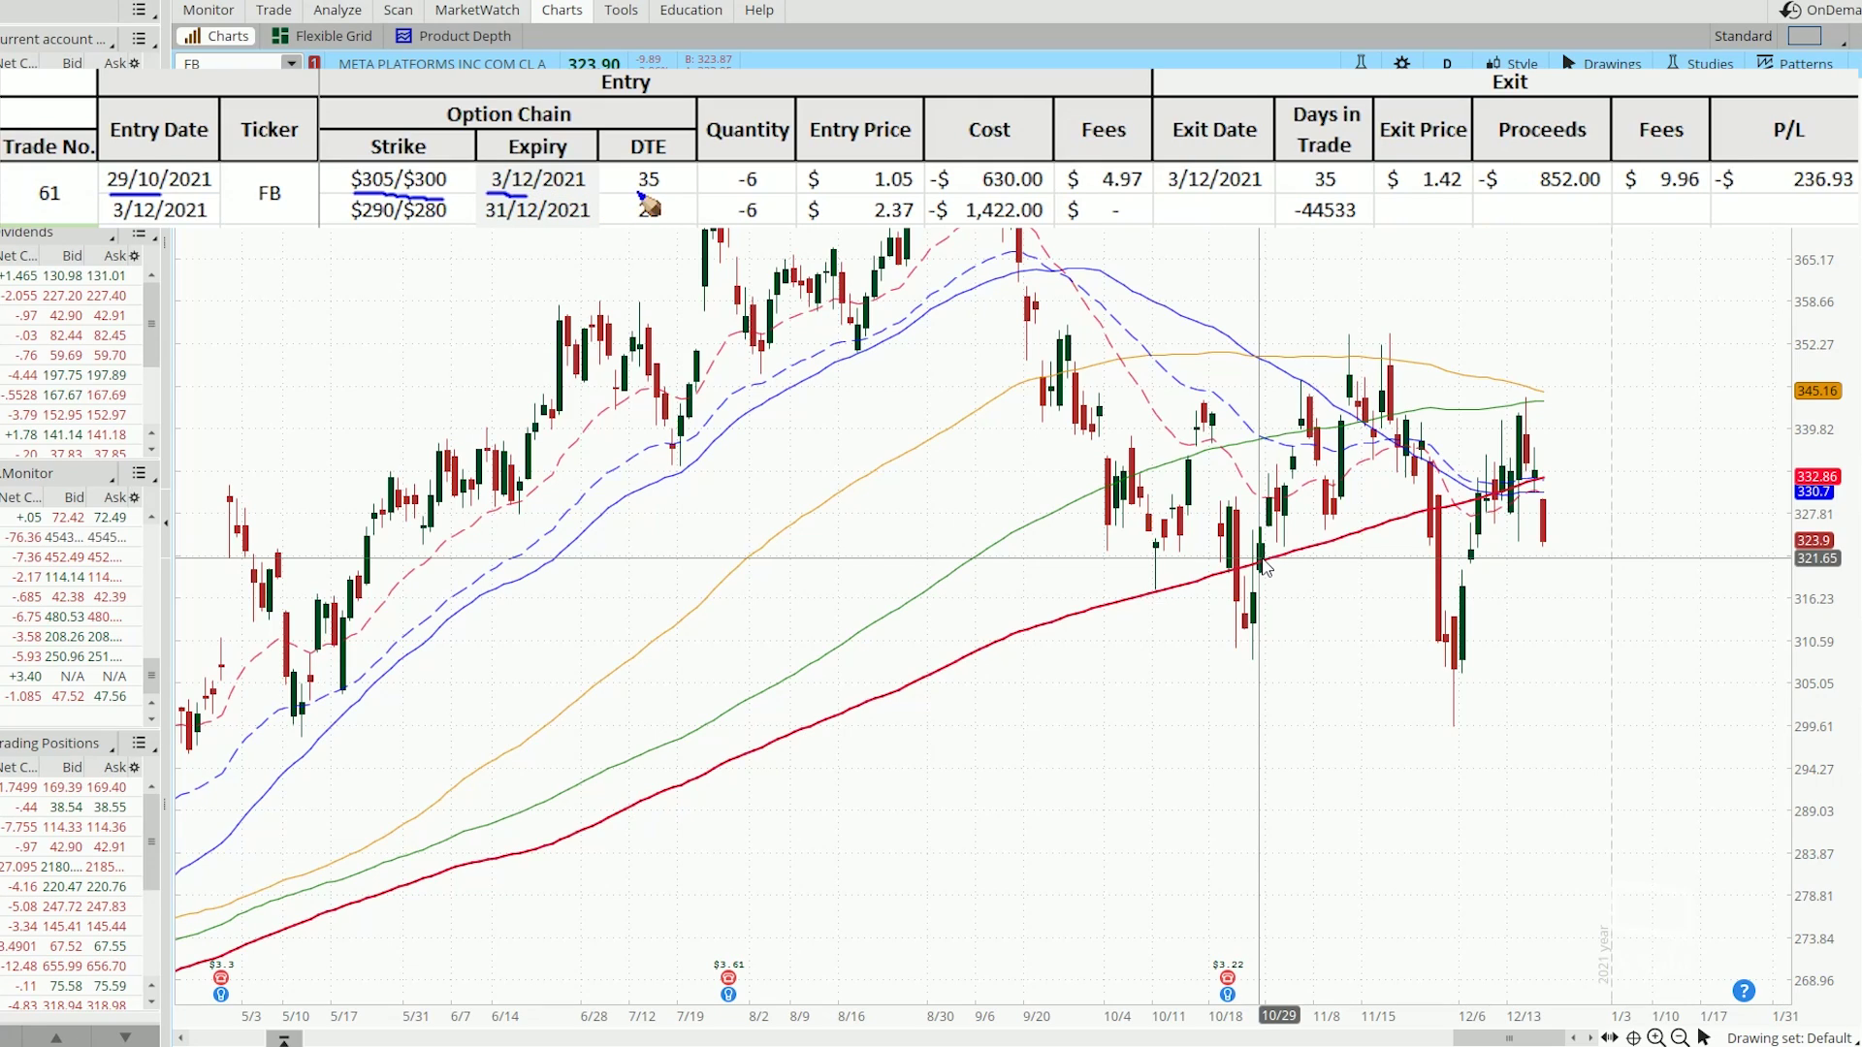
drag(639, 194, 664, 197)
drag(873, 190, 911, 185)
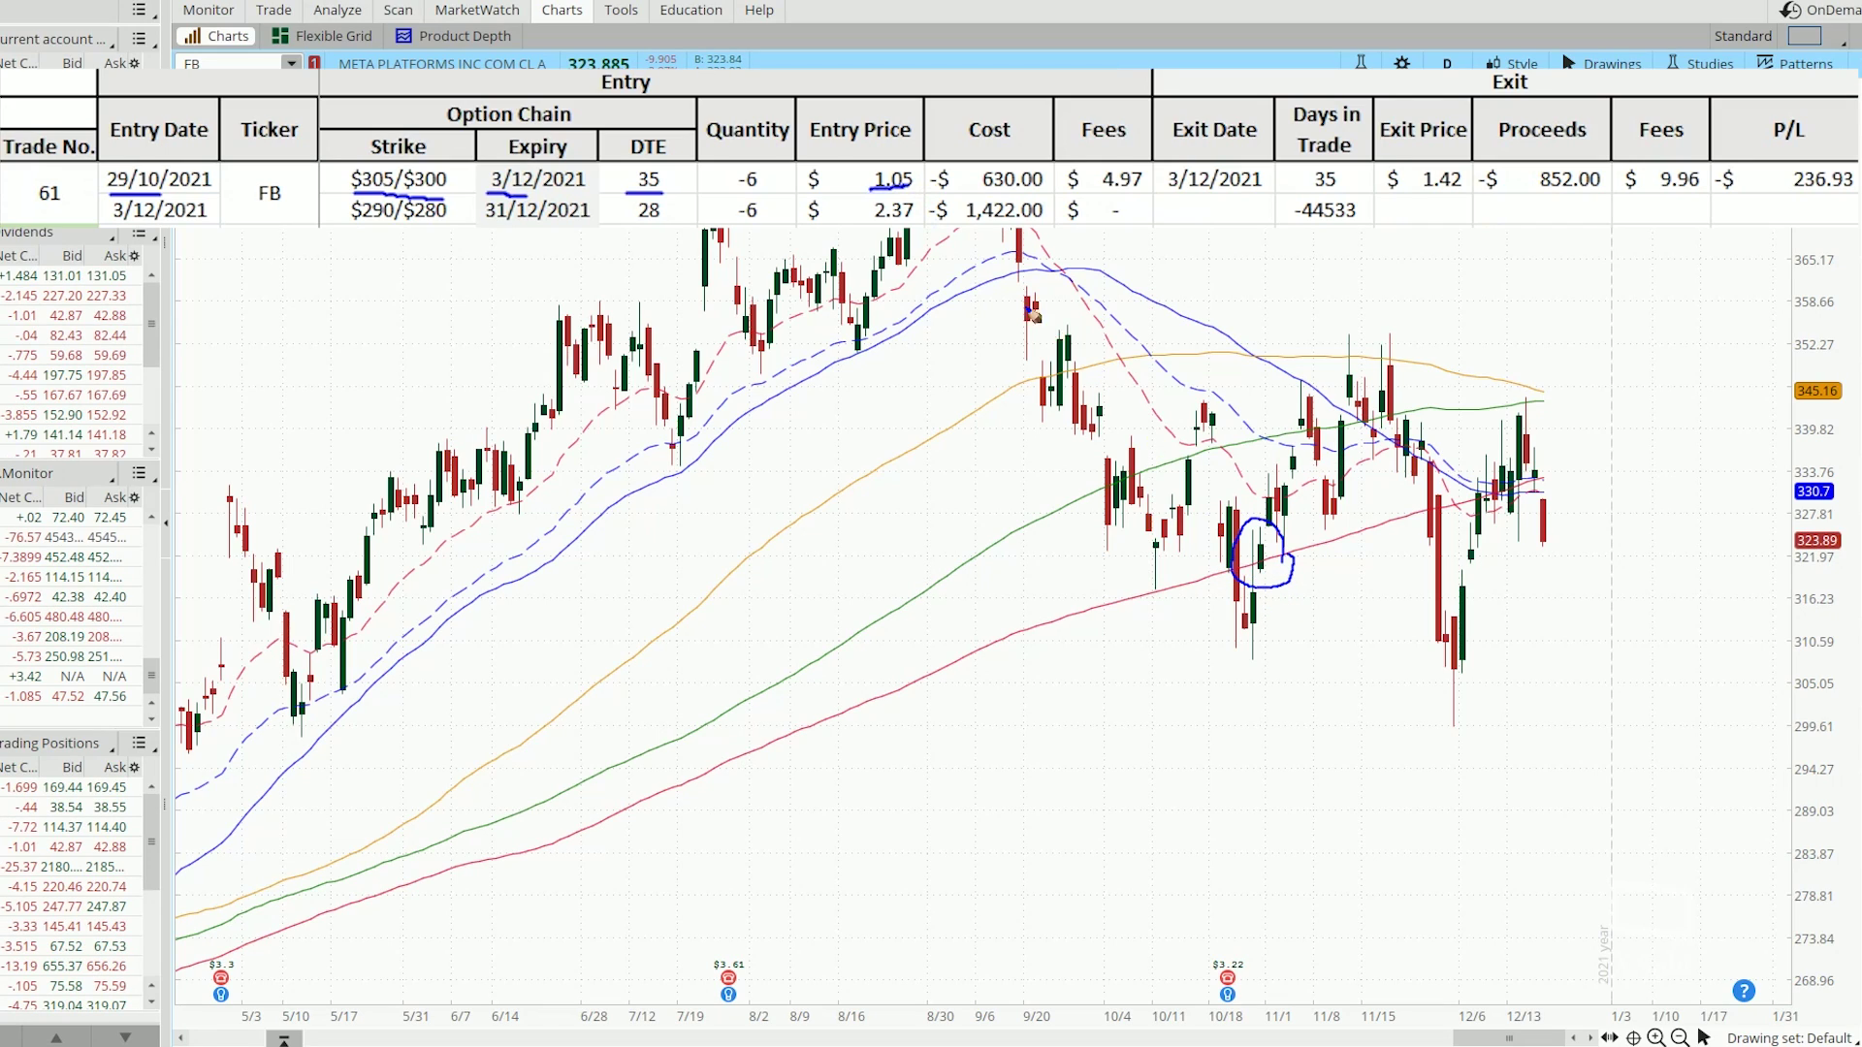
Mark the September downtrend and the $305.38 and $300.41 strike levels on the FB chart
drag(1085, 248, 1162, 382)
drag(1123, 351, 1162, 384)
drag(1166, 325, 1164, 386)
mouse_move(1252, 656)
mouse_down()
mouse_move(981, 287)
mouse_move(930, 142)
mouse_up()
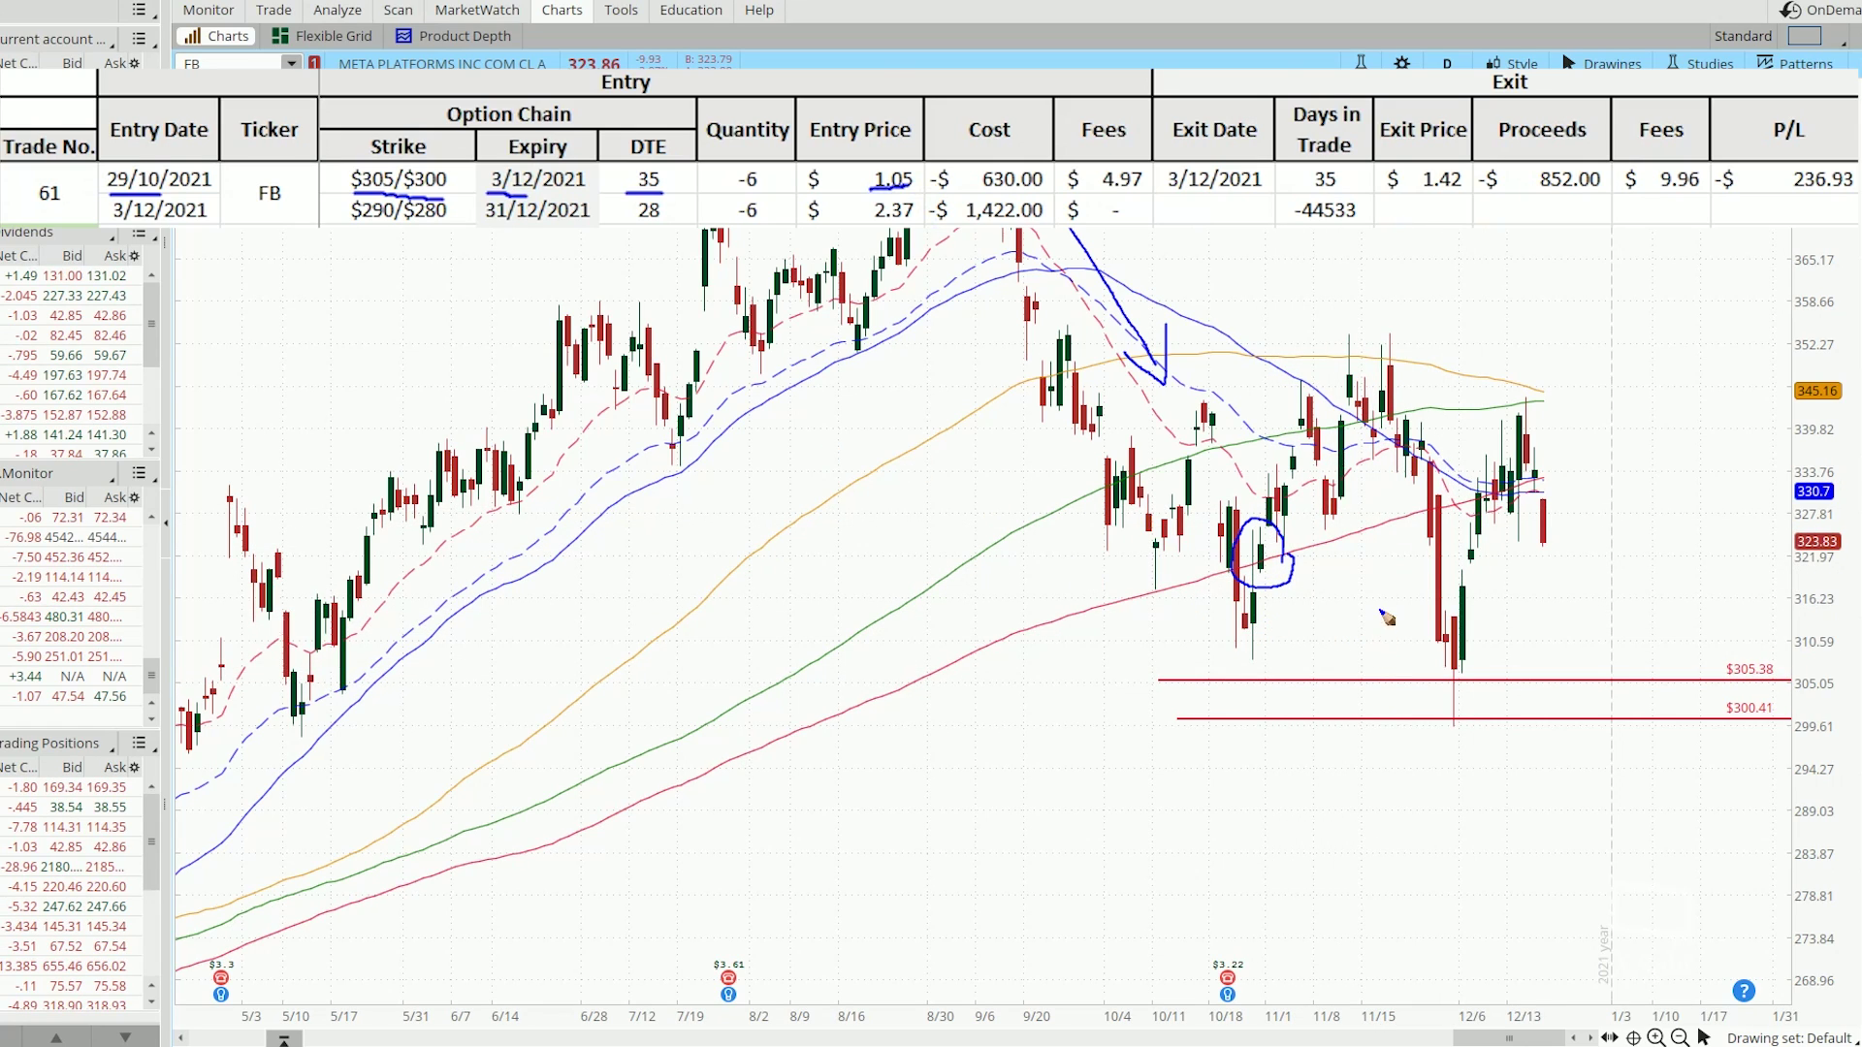
drag(1409, 753, 1453, 702)
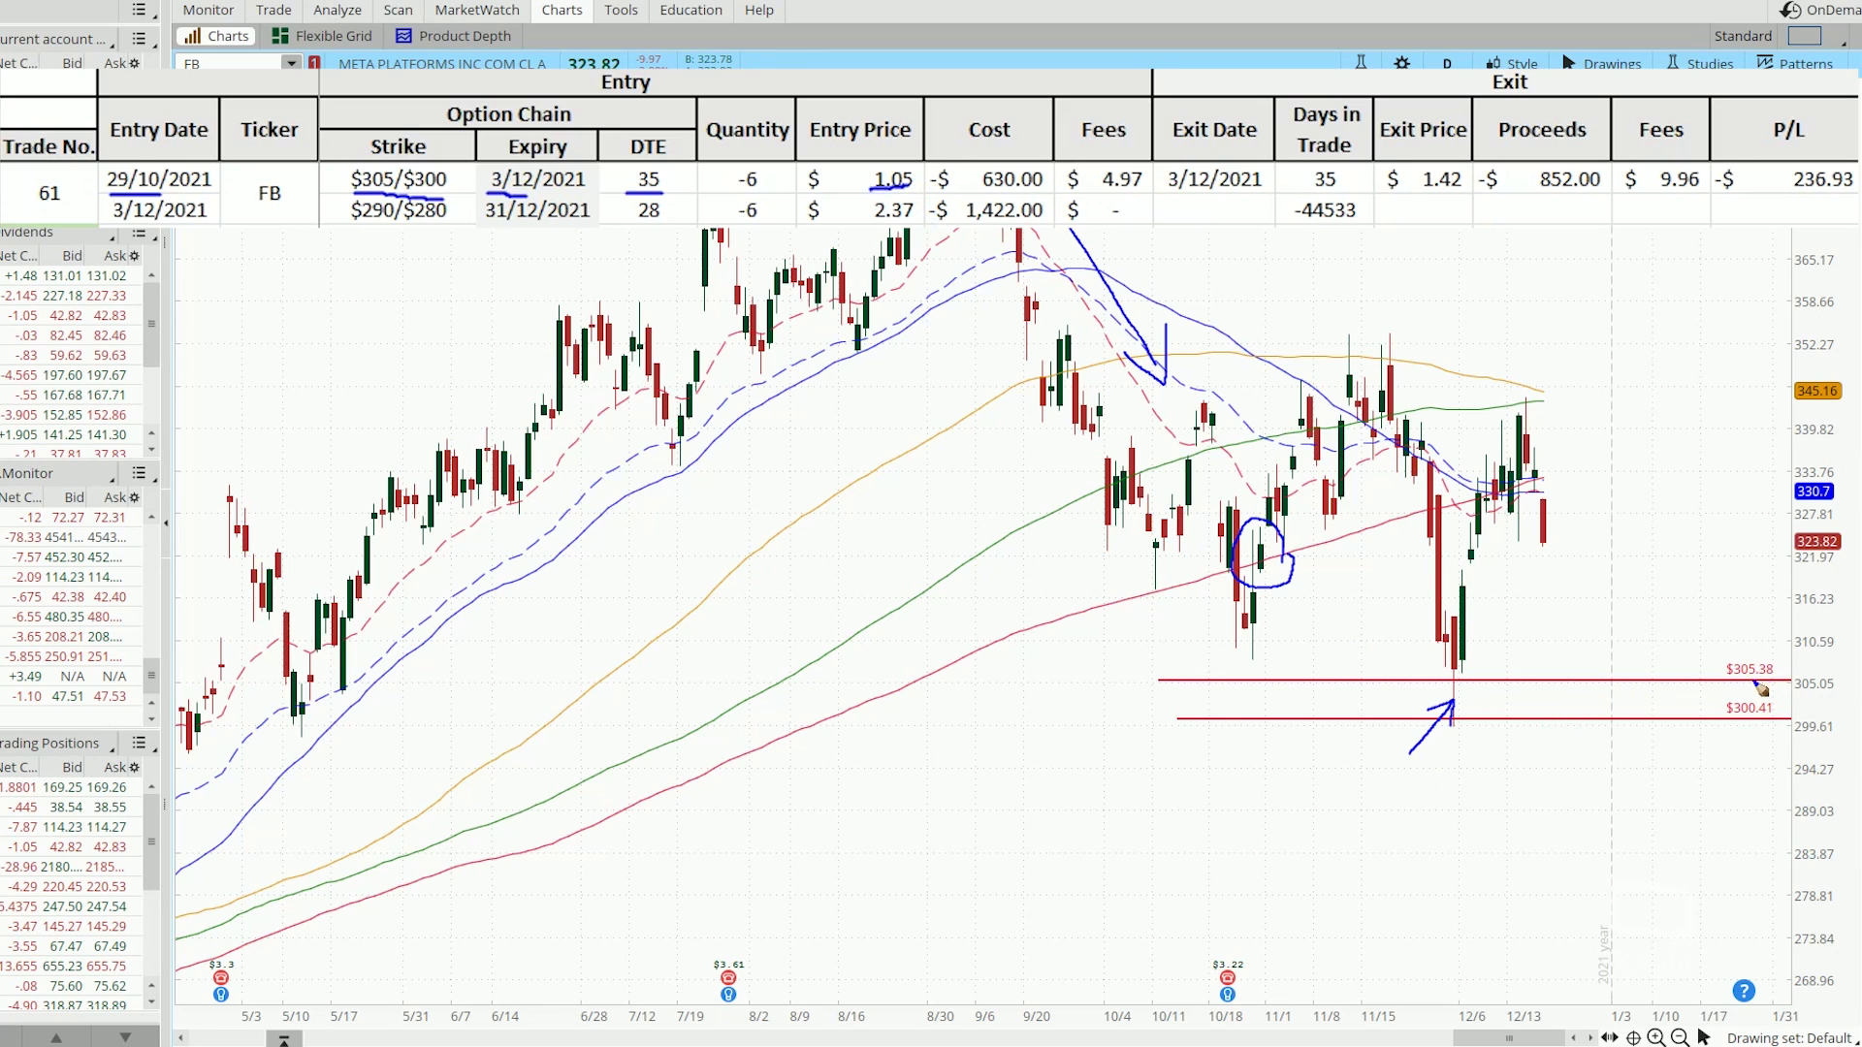
Clear the annotations and lower the strike lines to $290.96 and $280.47, briefly checking TWS
key(Escape)
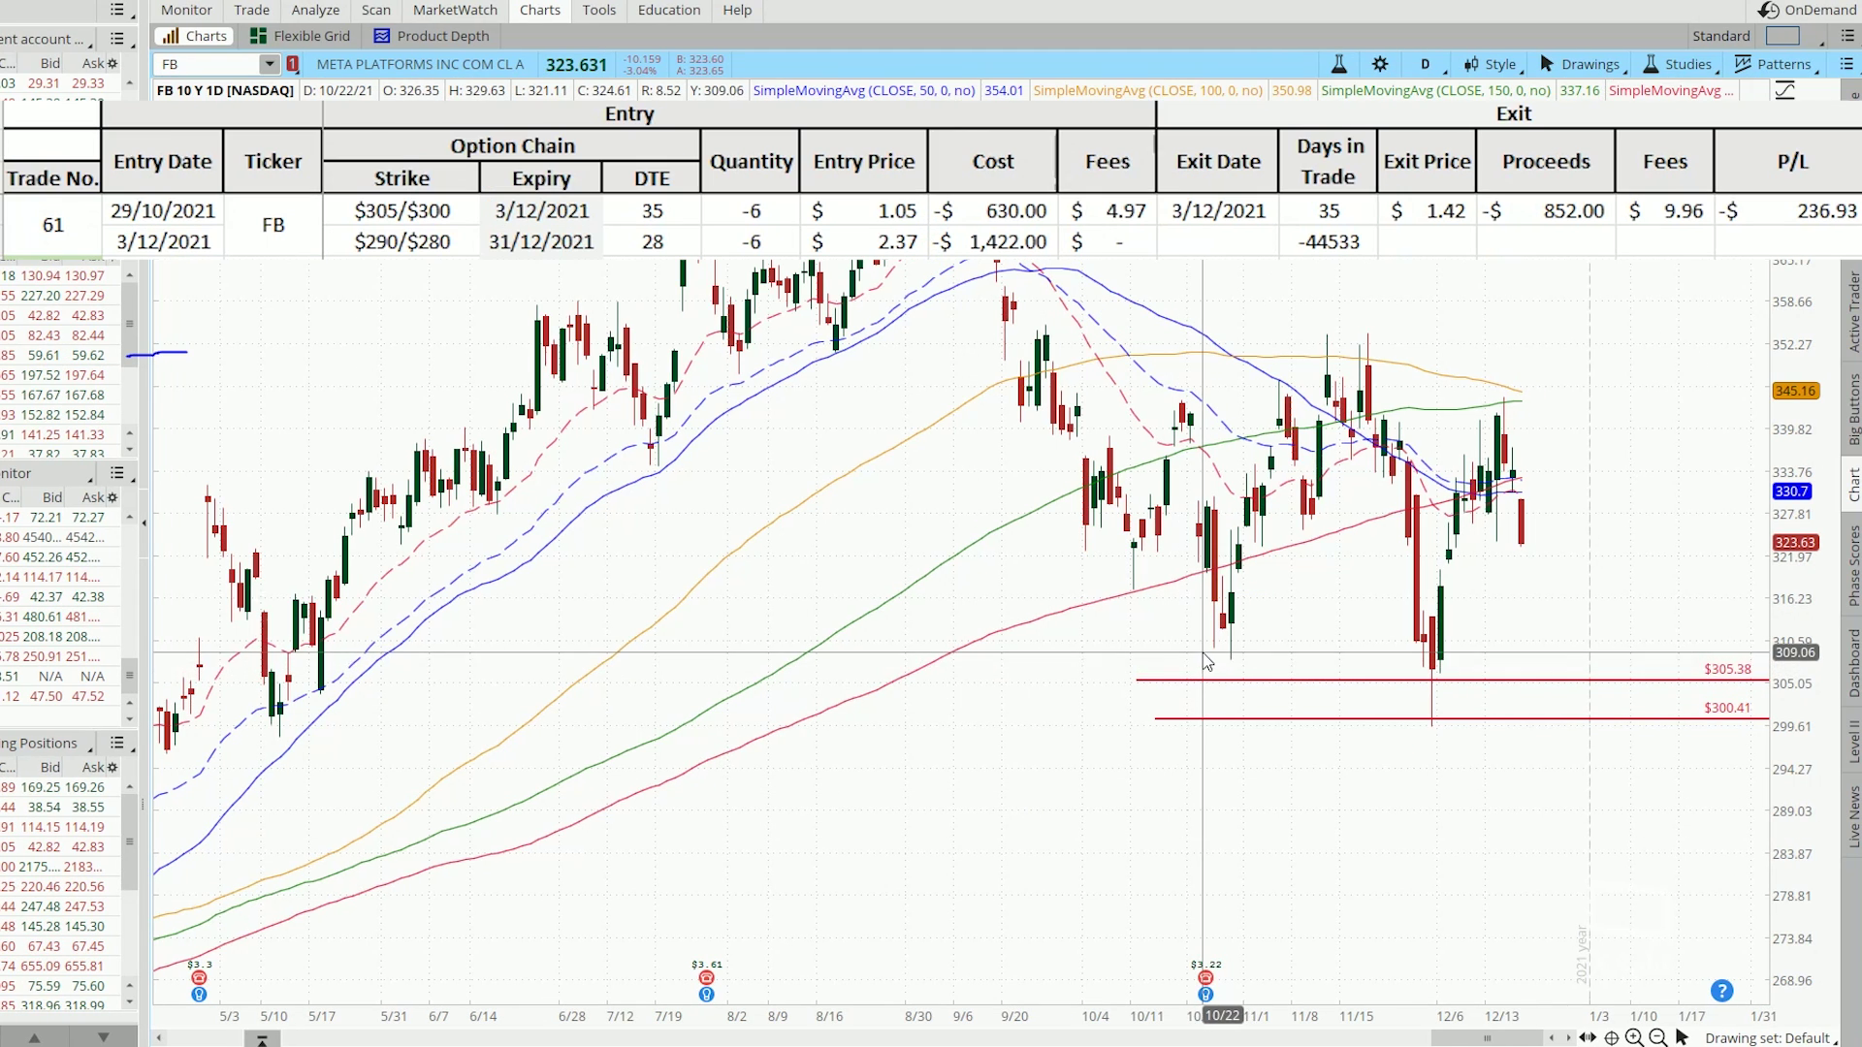
click(1198, 682)
drag(1202, 681, 1172, 793)
click(1193, 718)
drag(1193, 719, 1179, 883)
click(994, 838)
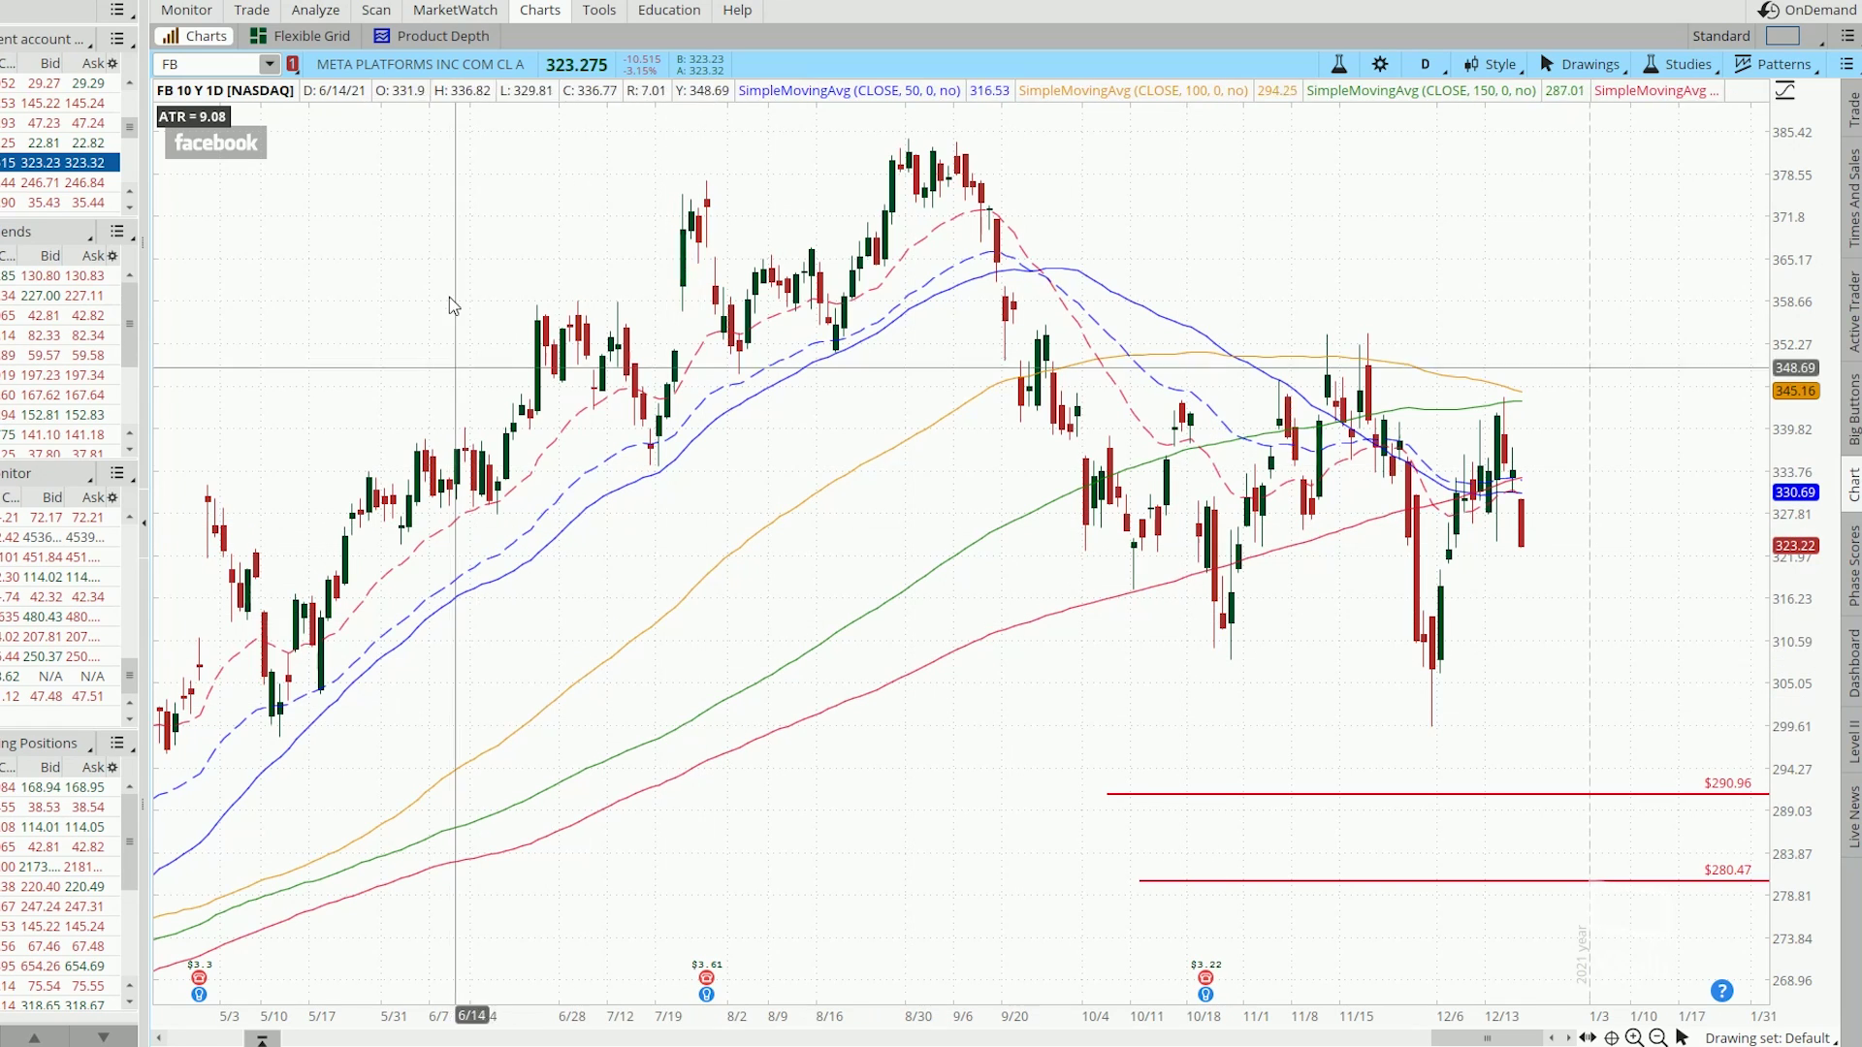
key(alt+Tab)
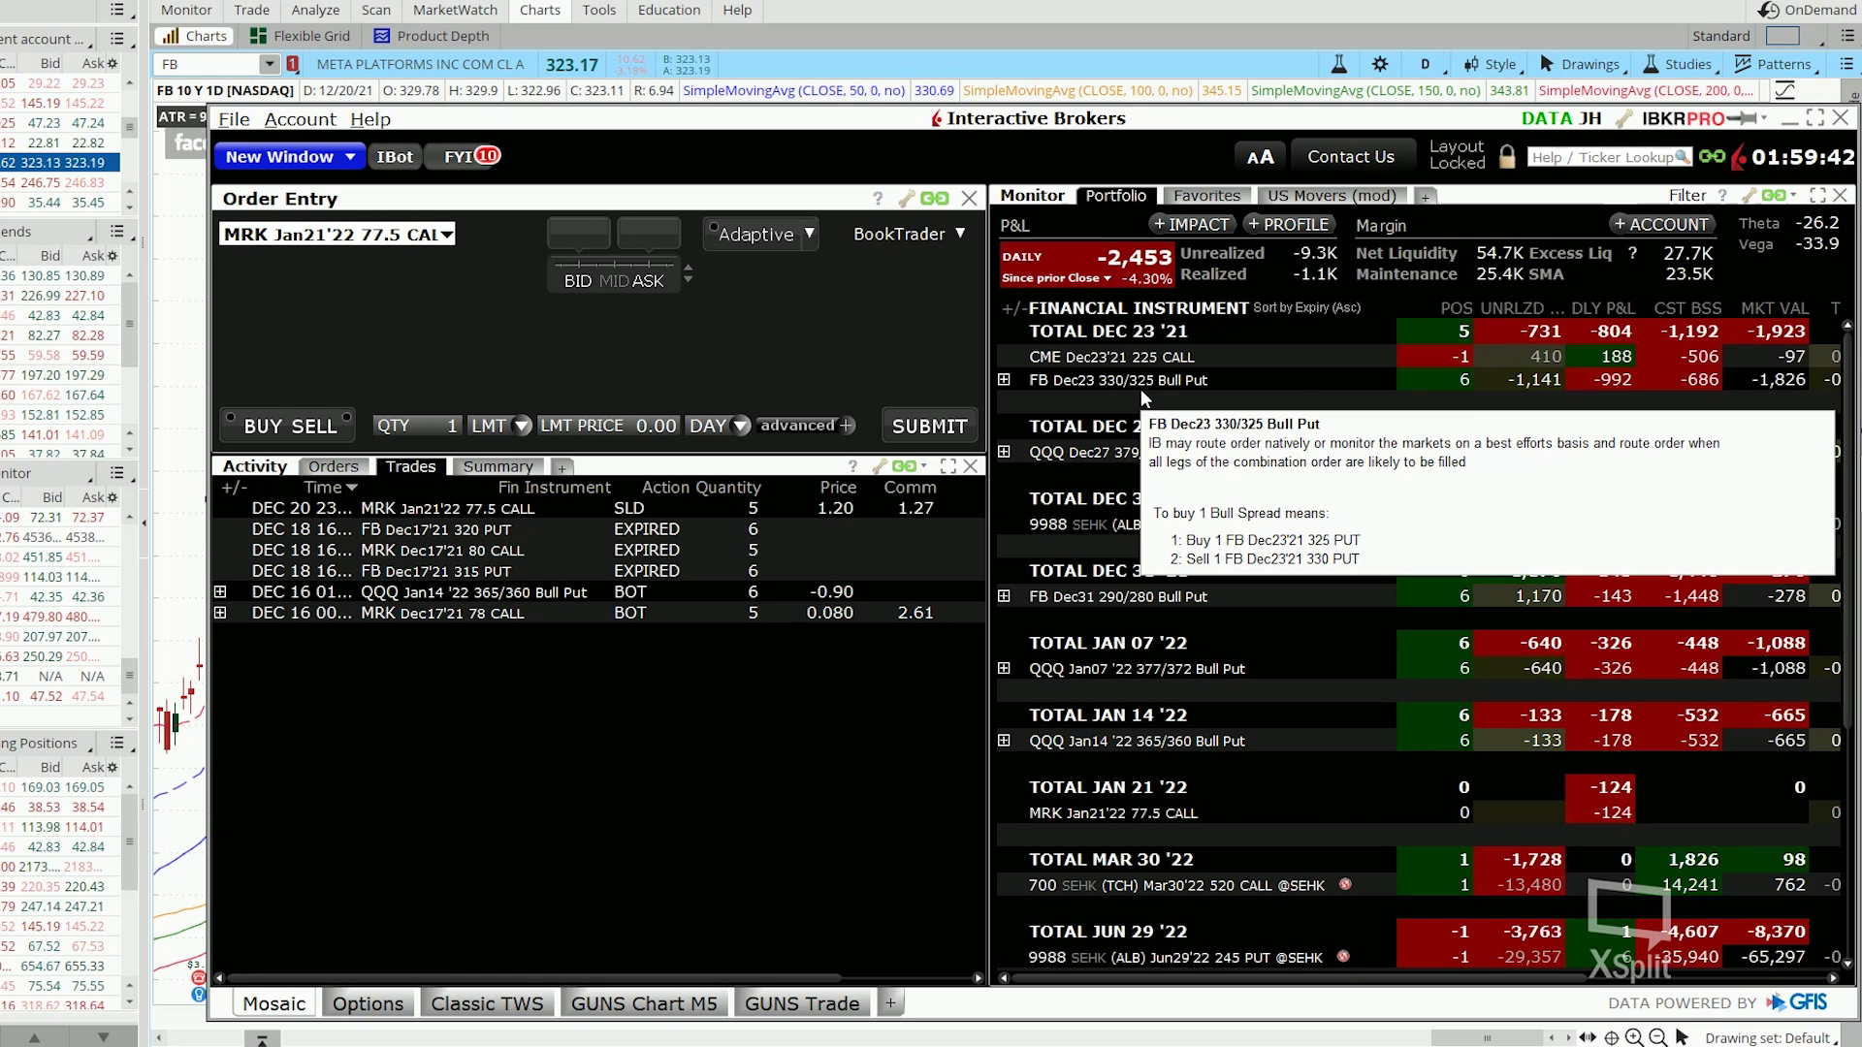
key(alt+Tab)
Stage a debit 23 DEC 21 350/345 put vertical: buy the 350, sell the 345
click(252, 9)
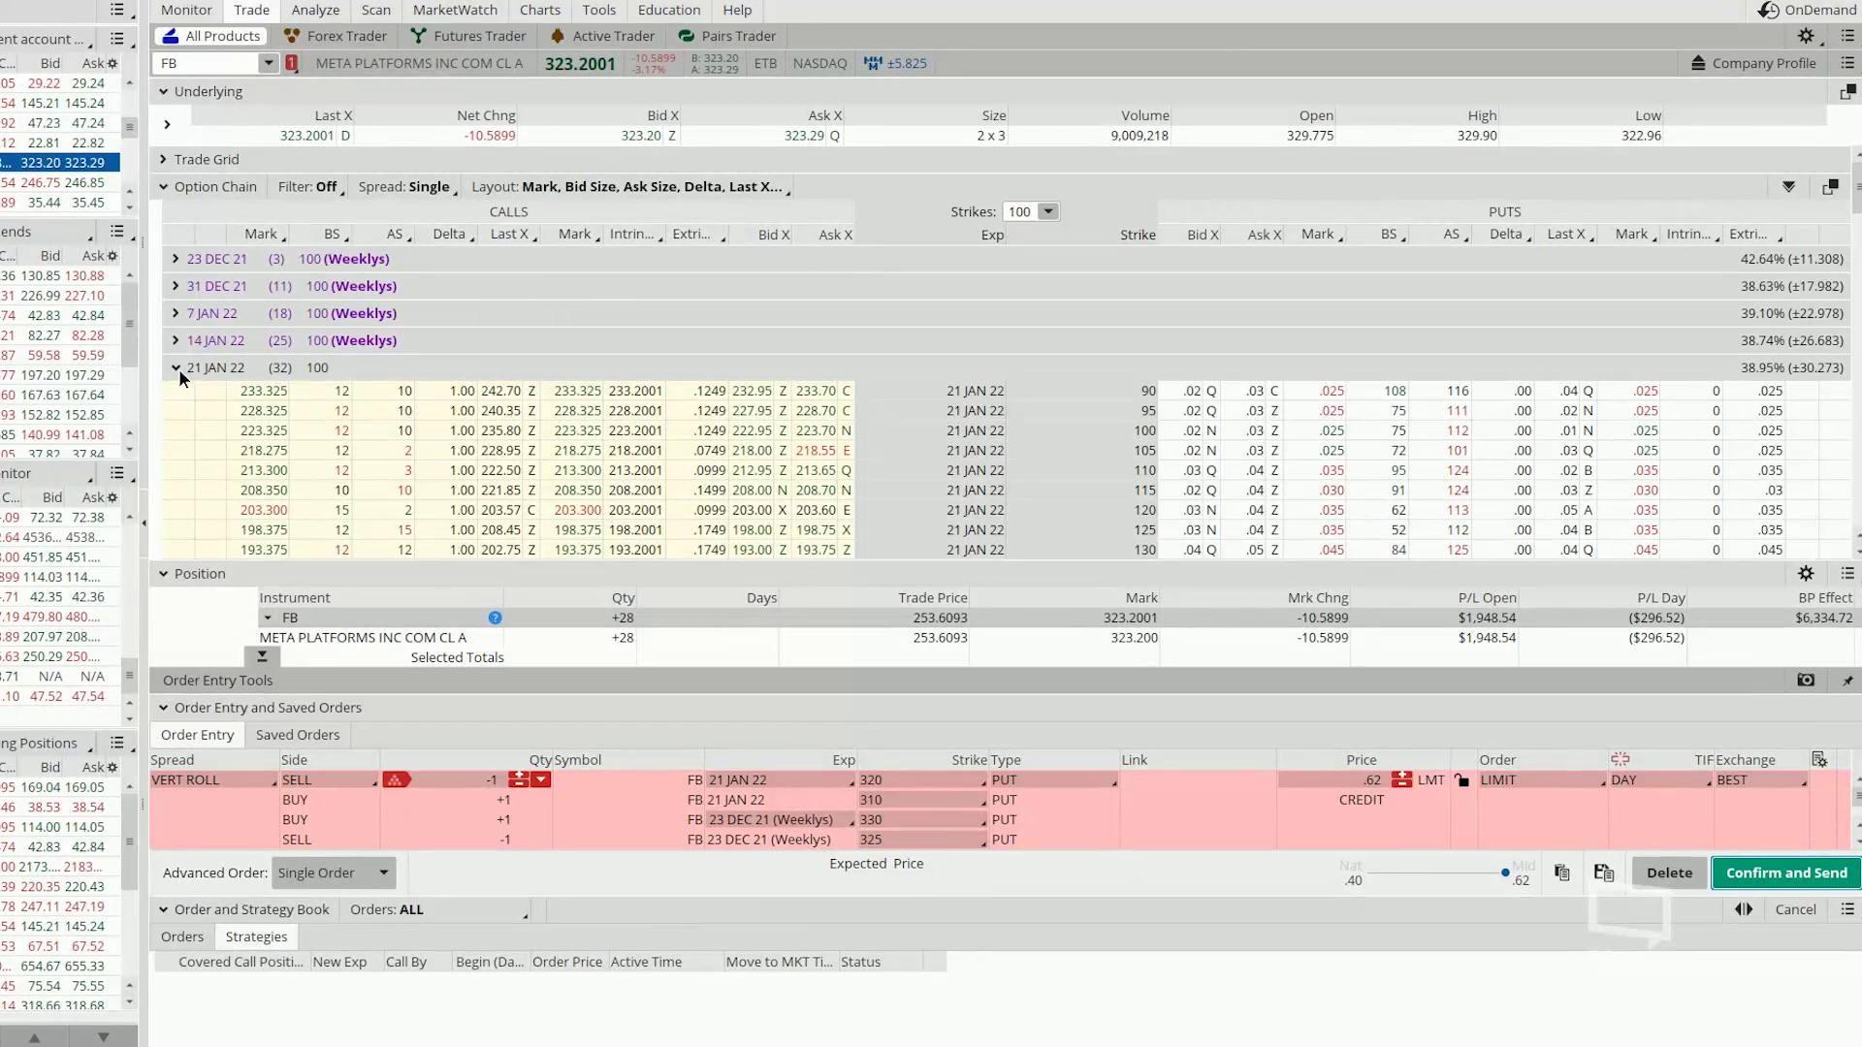
click(204, 369)
click(186, 259)
scroll(970, 388, down, 5)
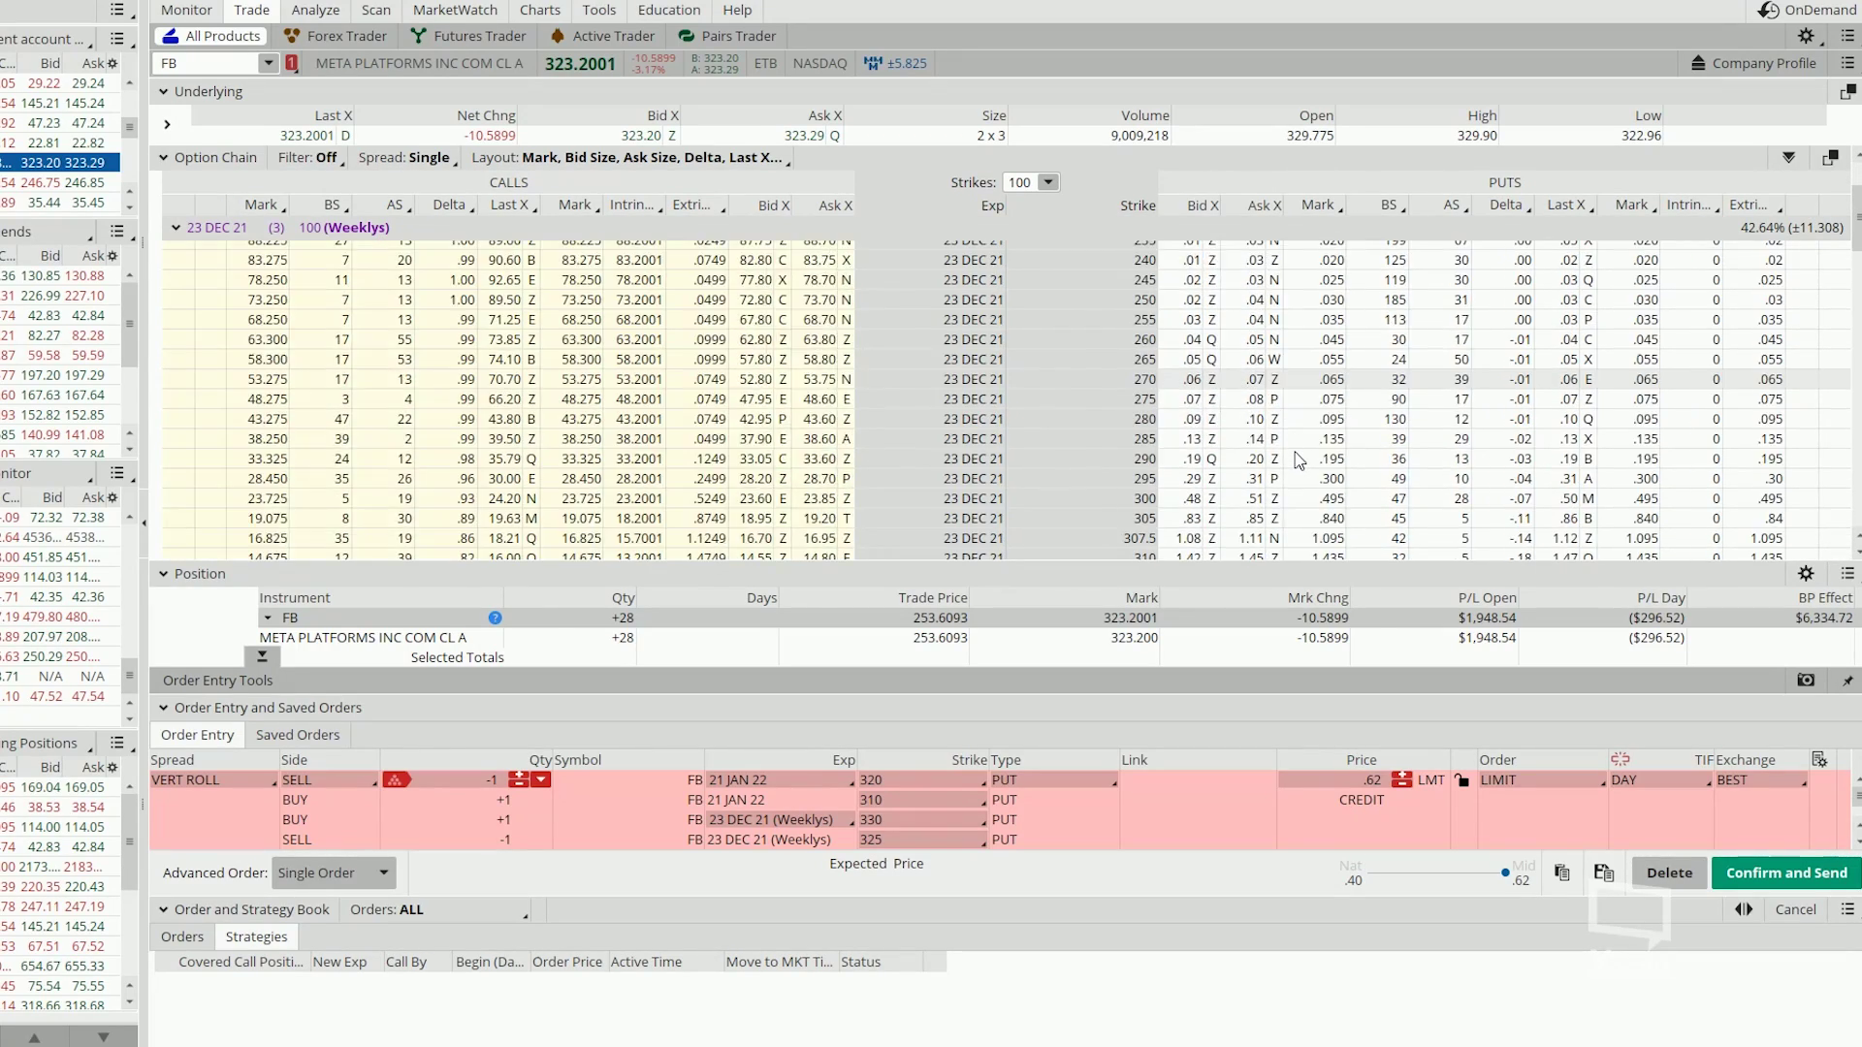
click(1297, 443)
scroll(1296, 443, down, 5)
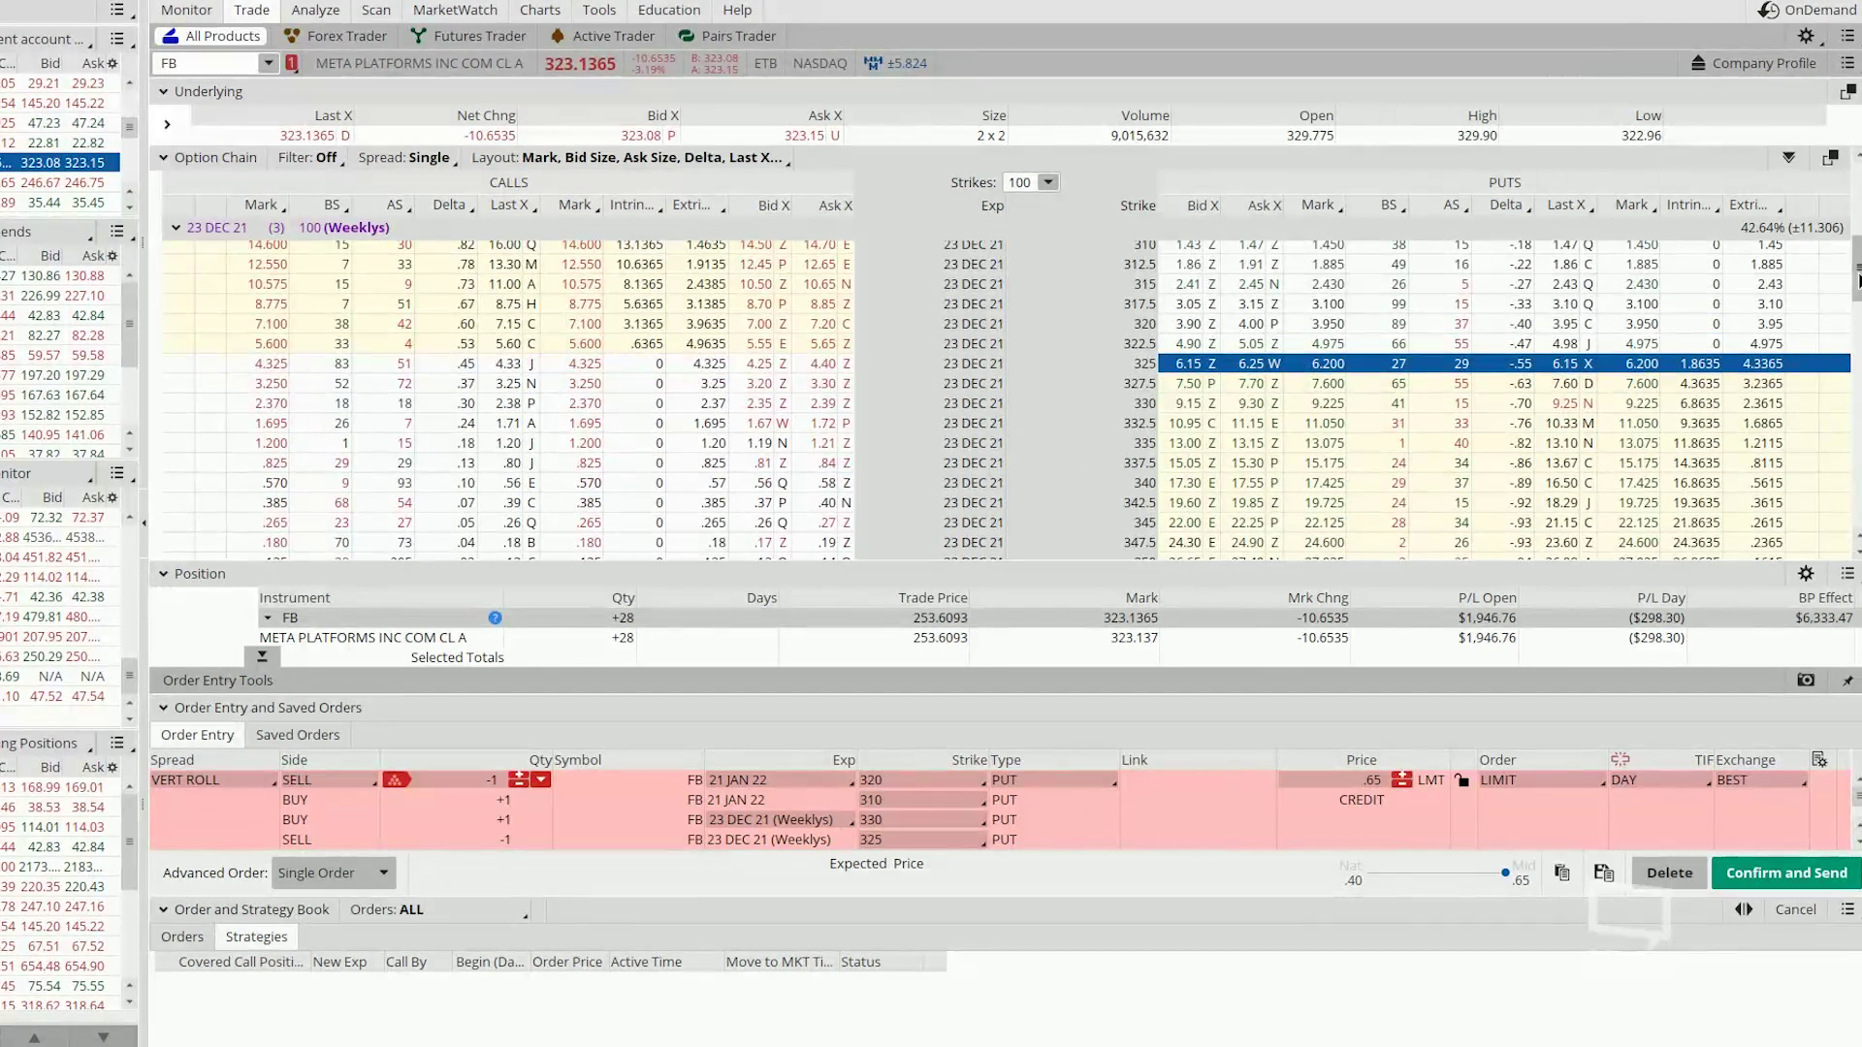
click(1186, 335)
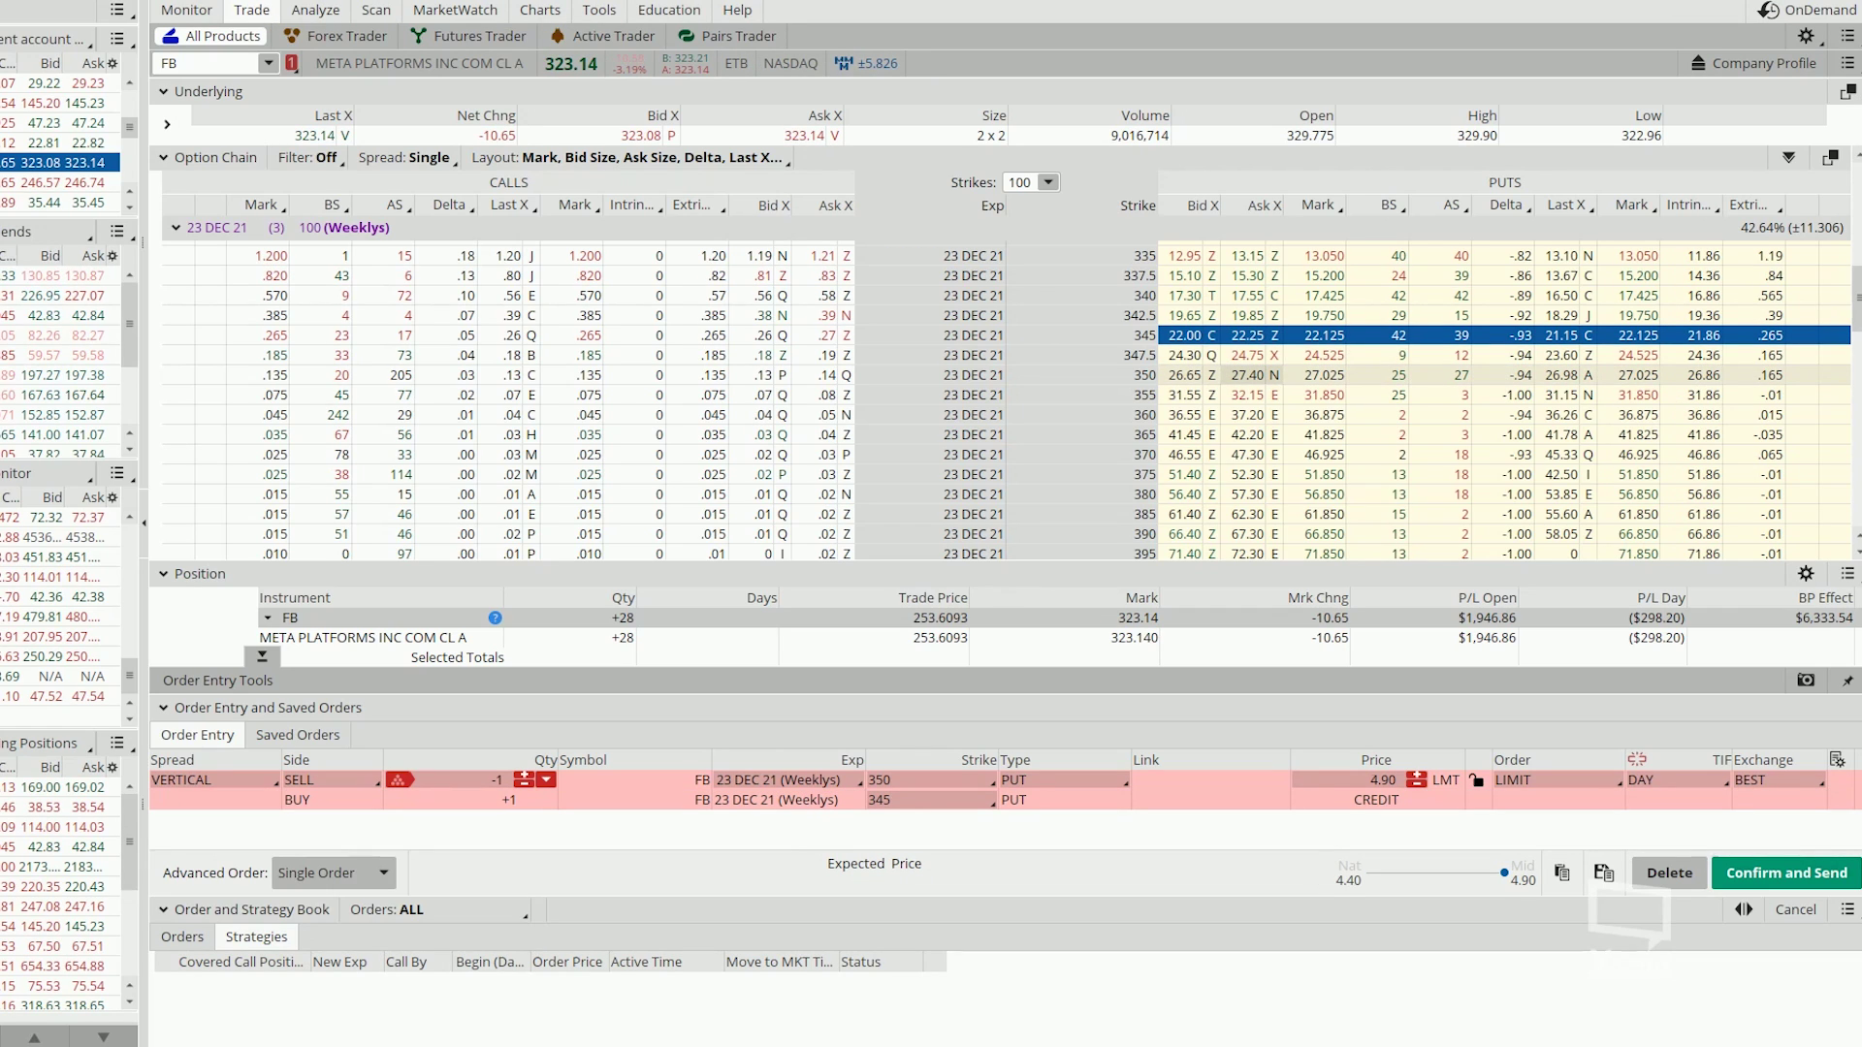
click(1139, 376)
click(1248, 335)
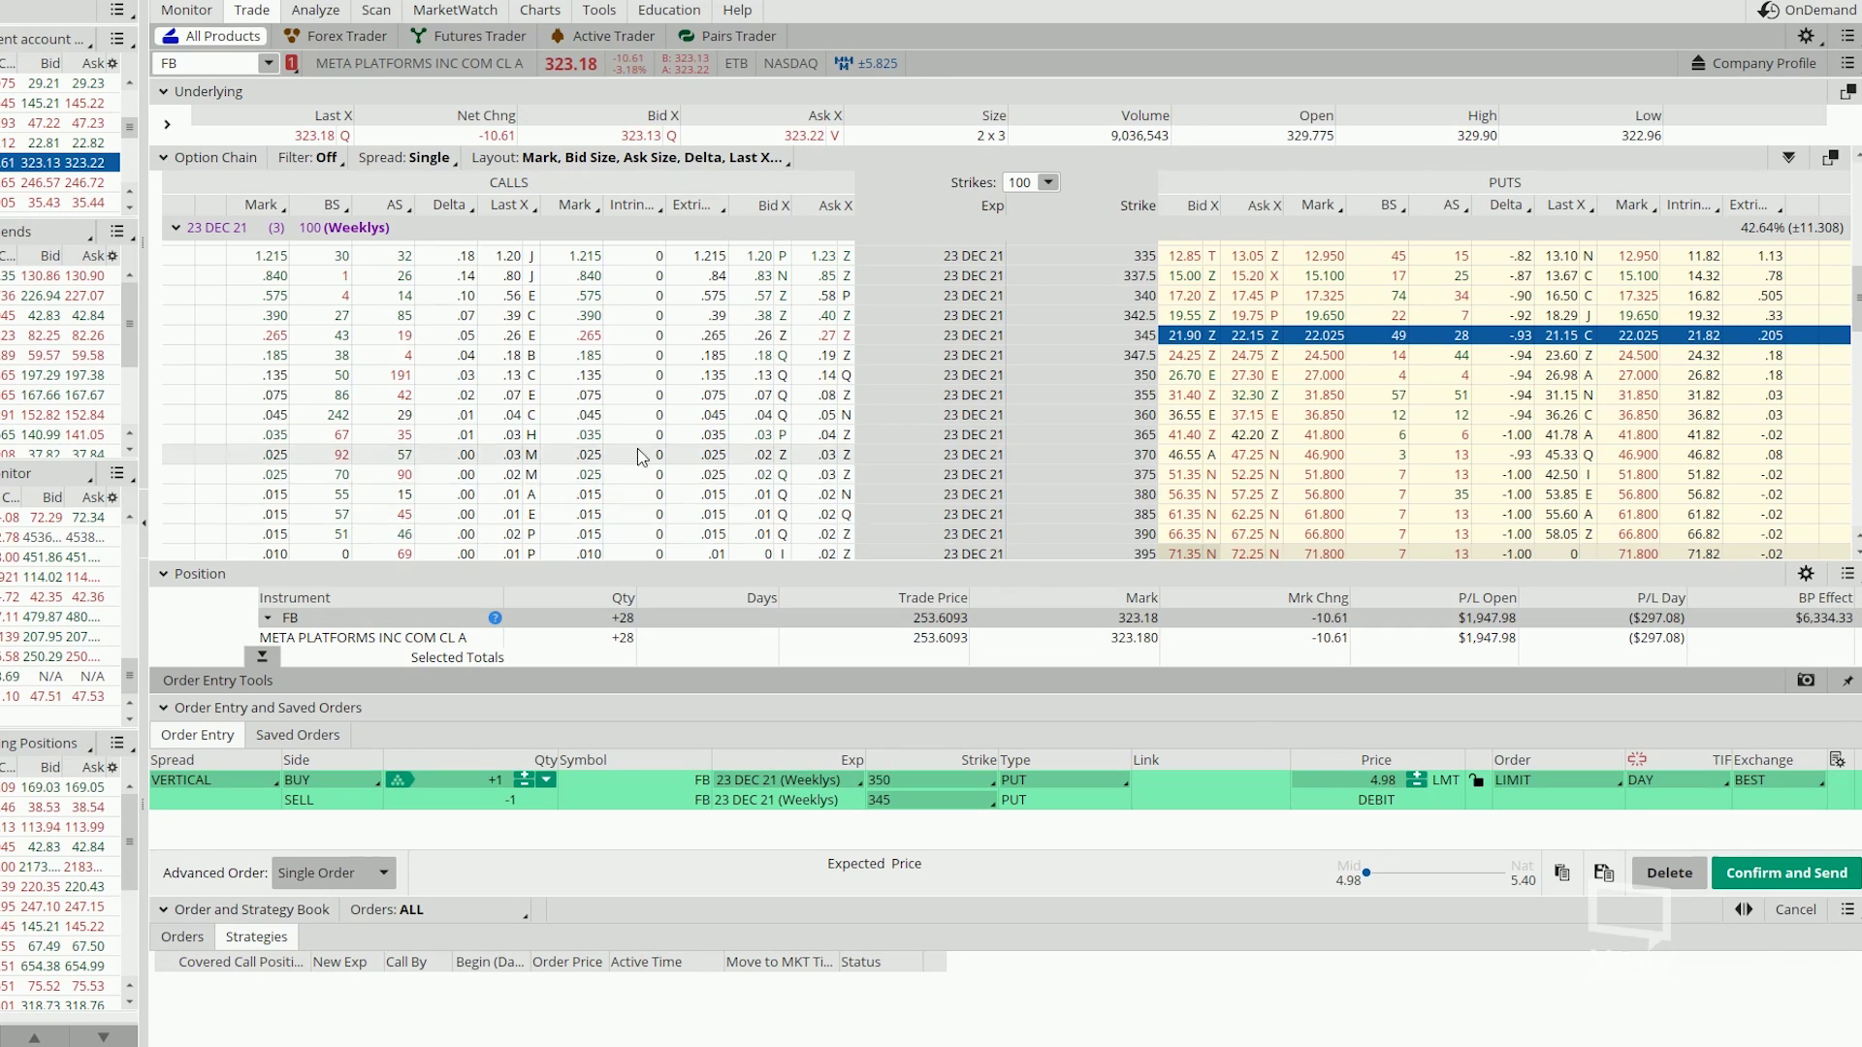
Collapse 23 DEC 21 and expand the 21 JAN 22 strikes down to the 310 put
click(175, 227)
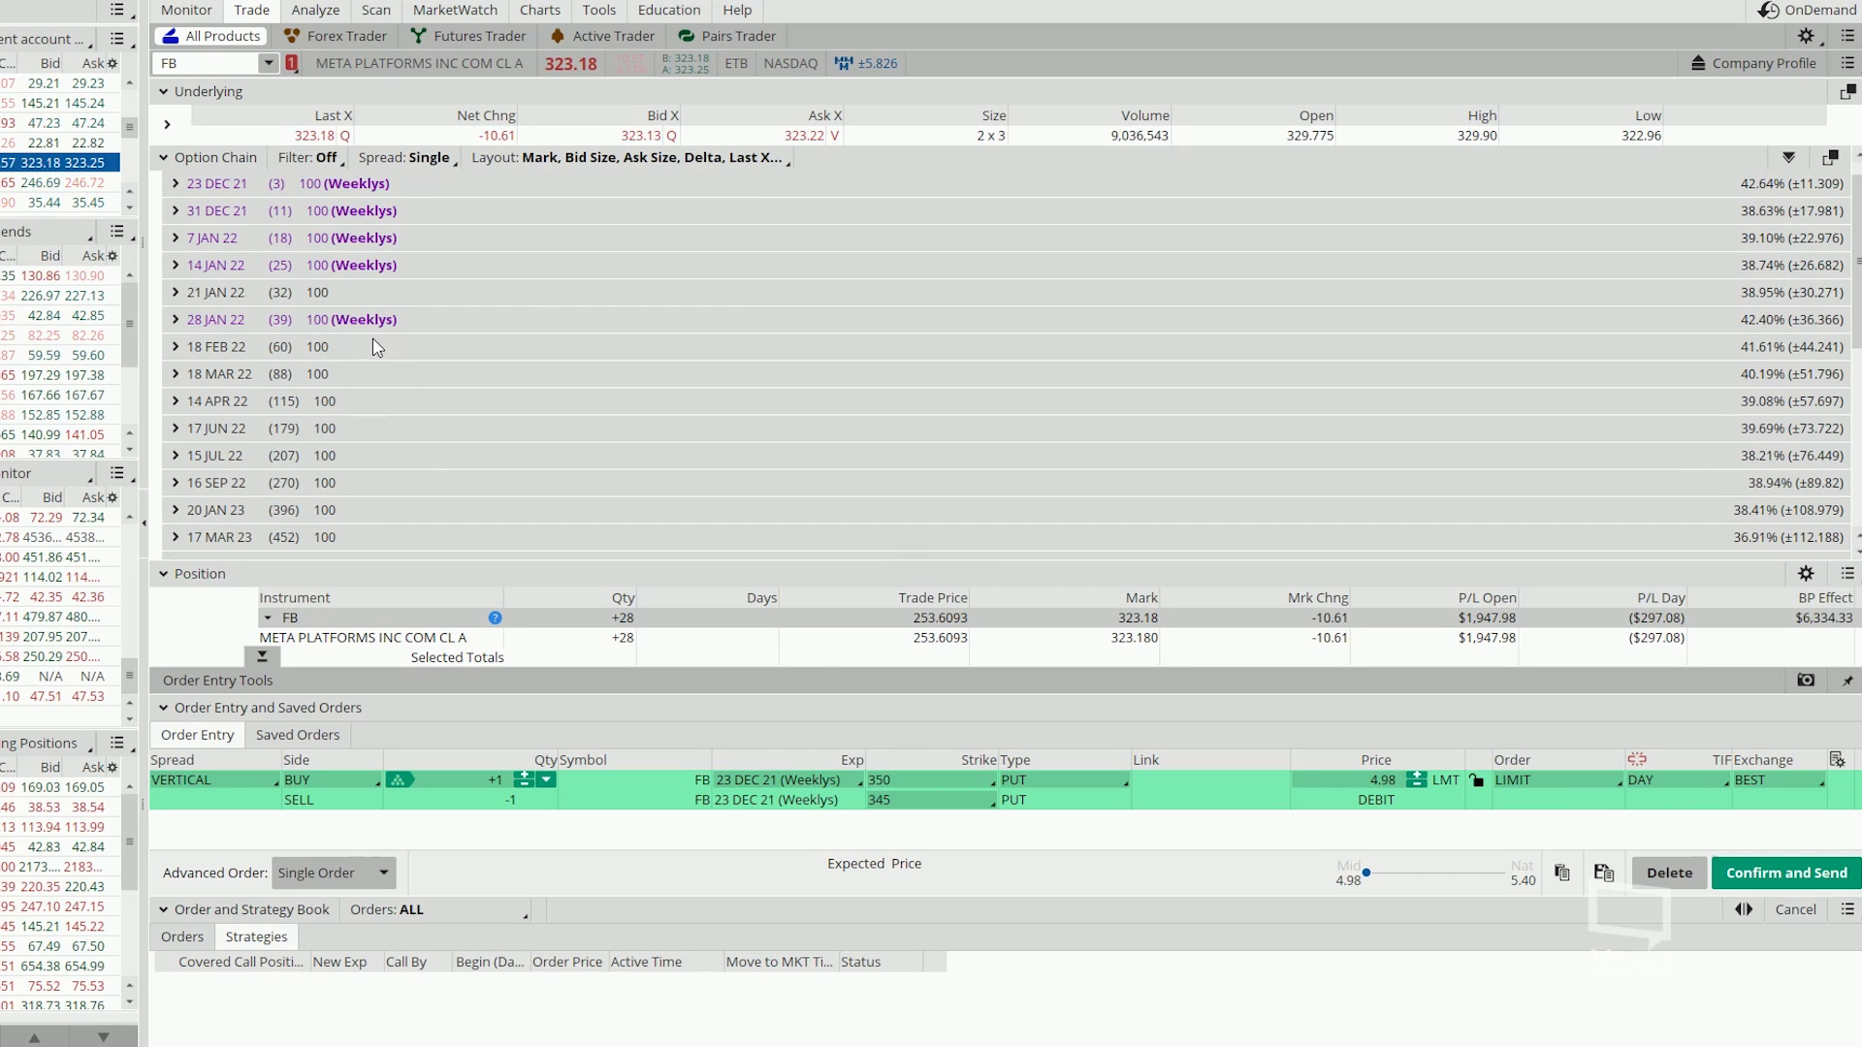
click(177, 292)
scroll(1673, 350, down, 3)
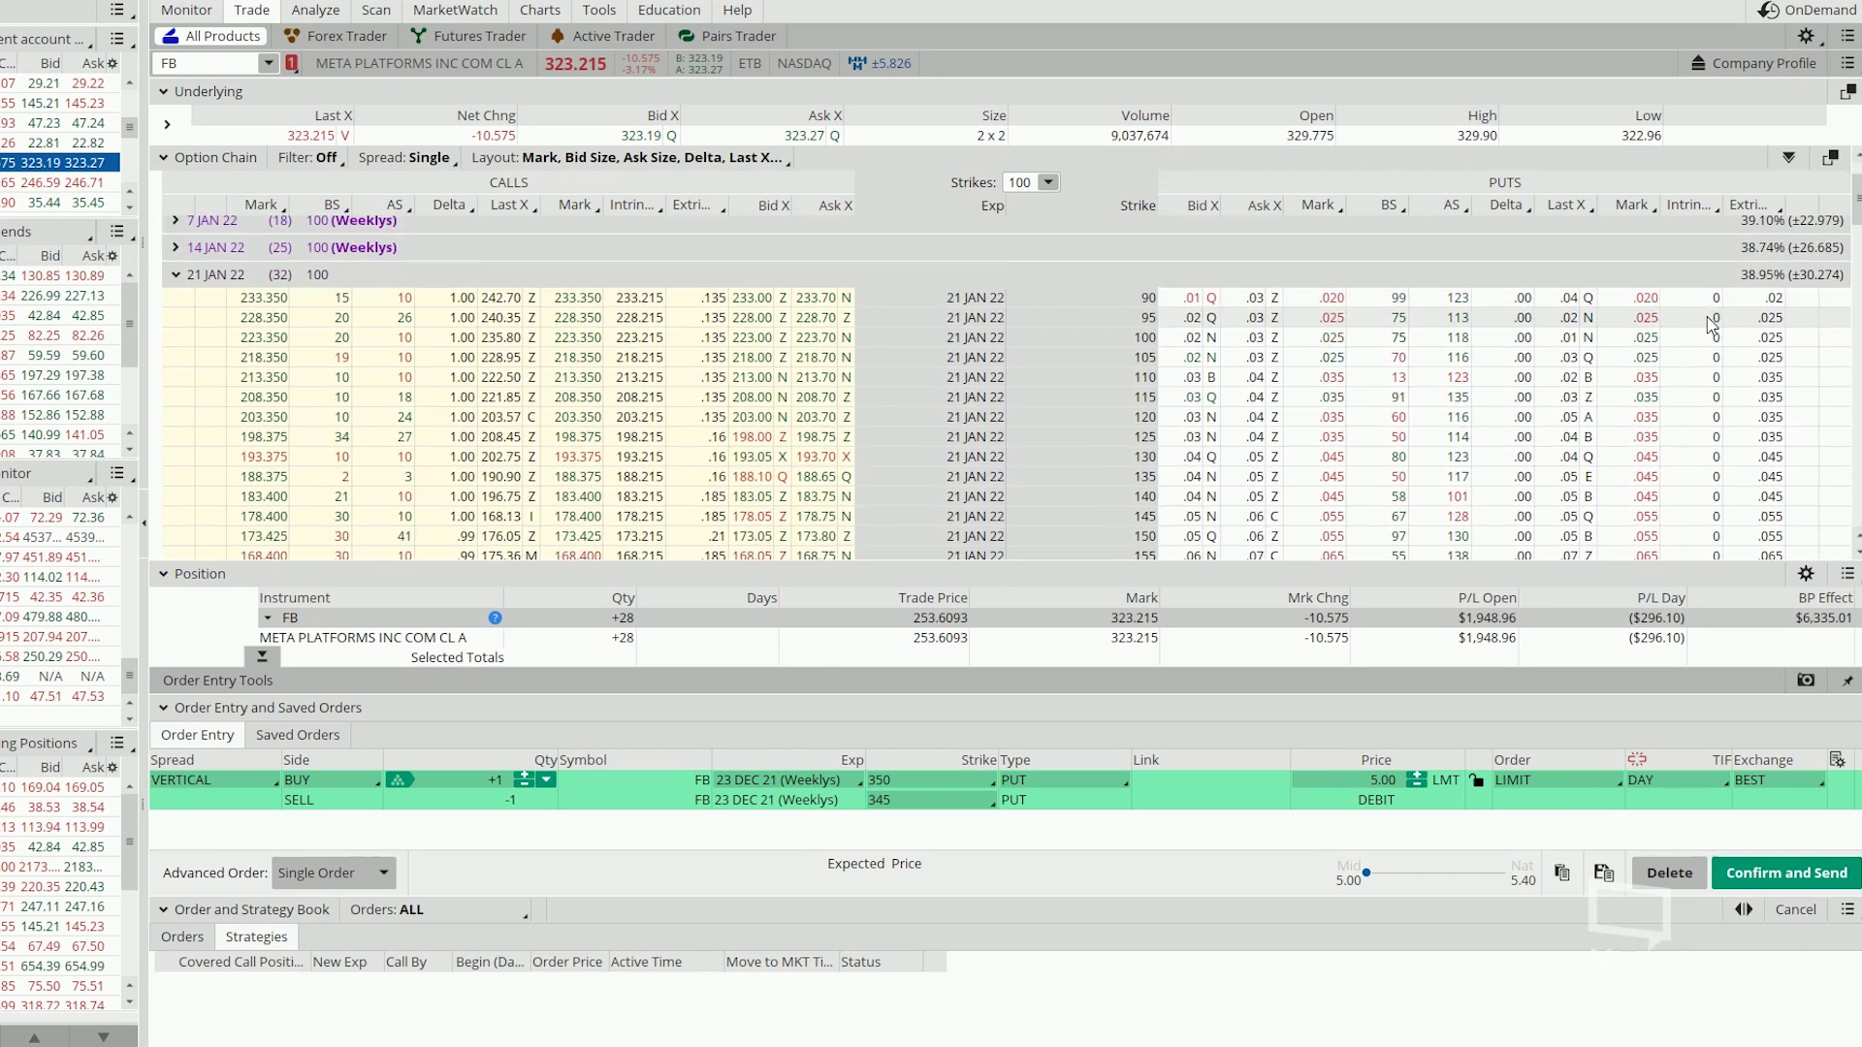
scroll(1673, 350, down, 12)
click(1831, 393)
Add 21 JAN 22 340 and 330 put legs, making a vertical roll for about 1.47 credit
scroll(1833, 328, down, 2)
scroll(1831, 328, down, 1)
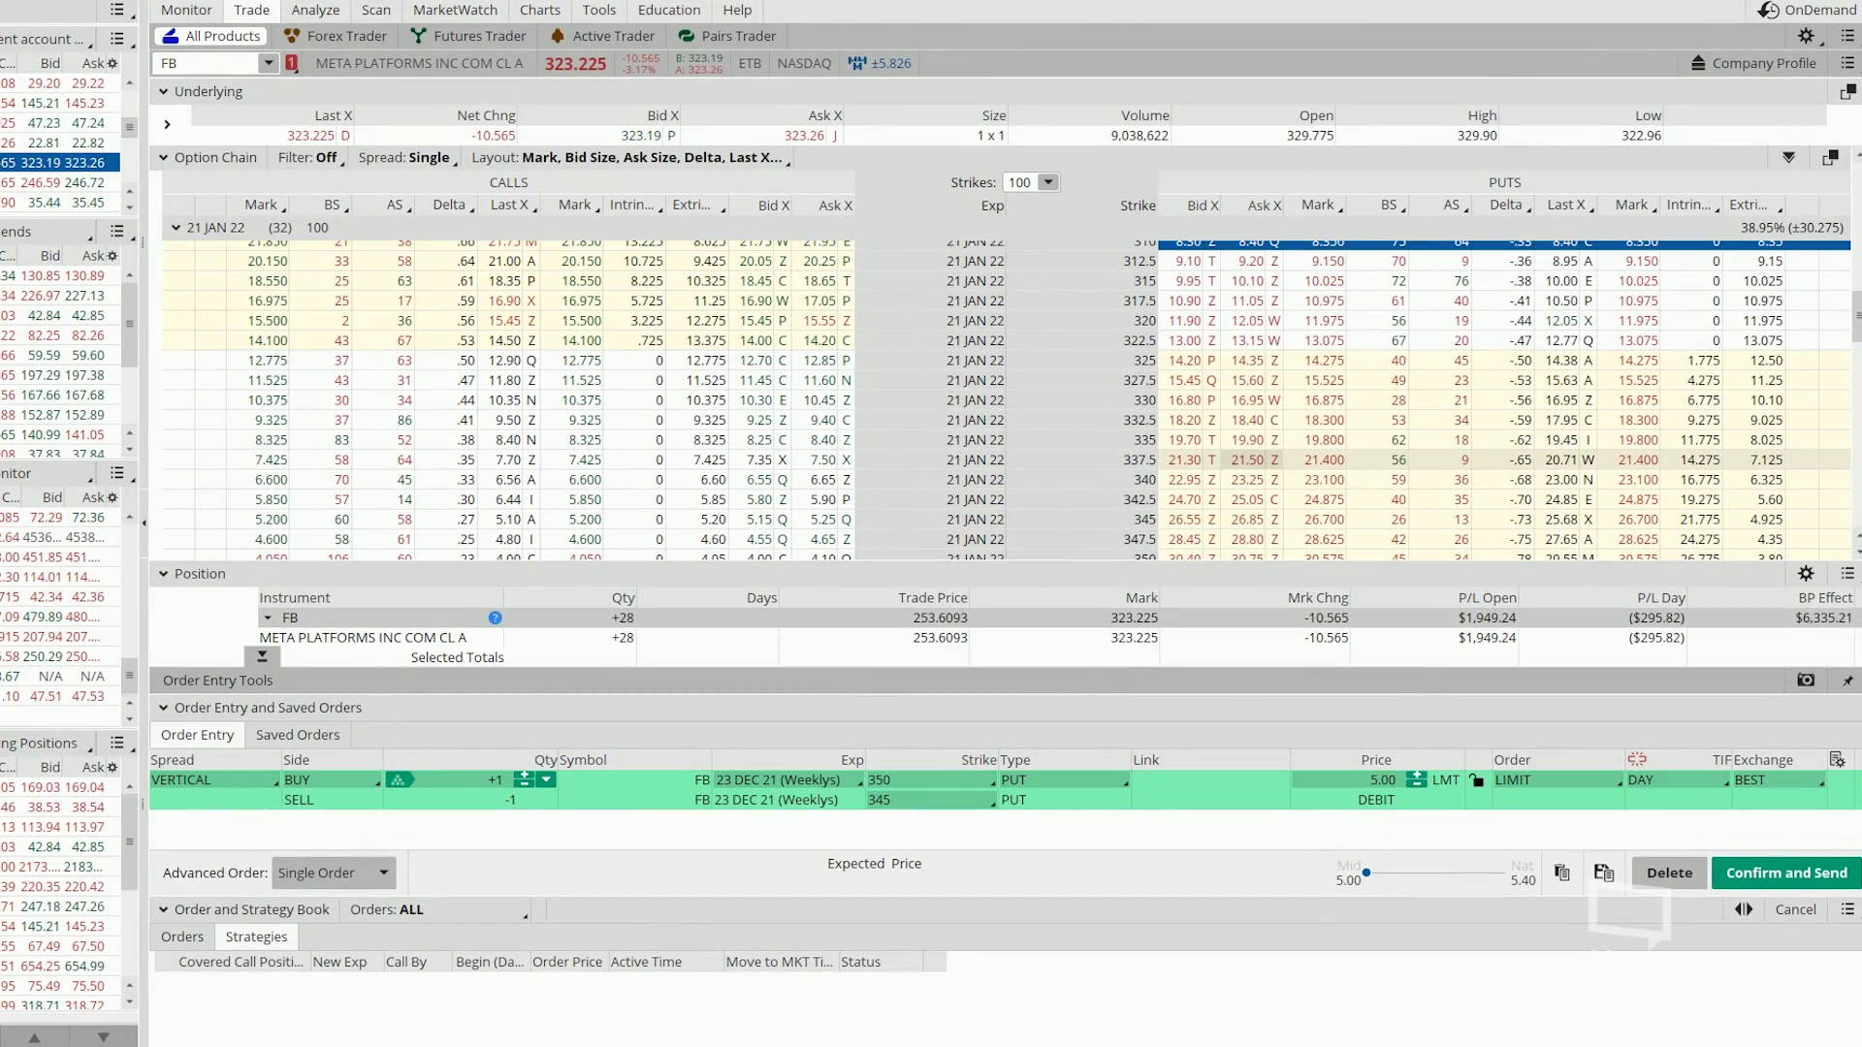
scroll(1013, 400, down, 1)
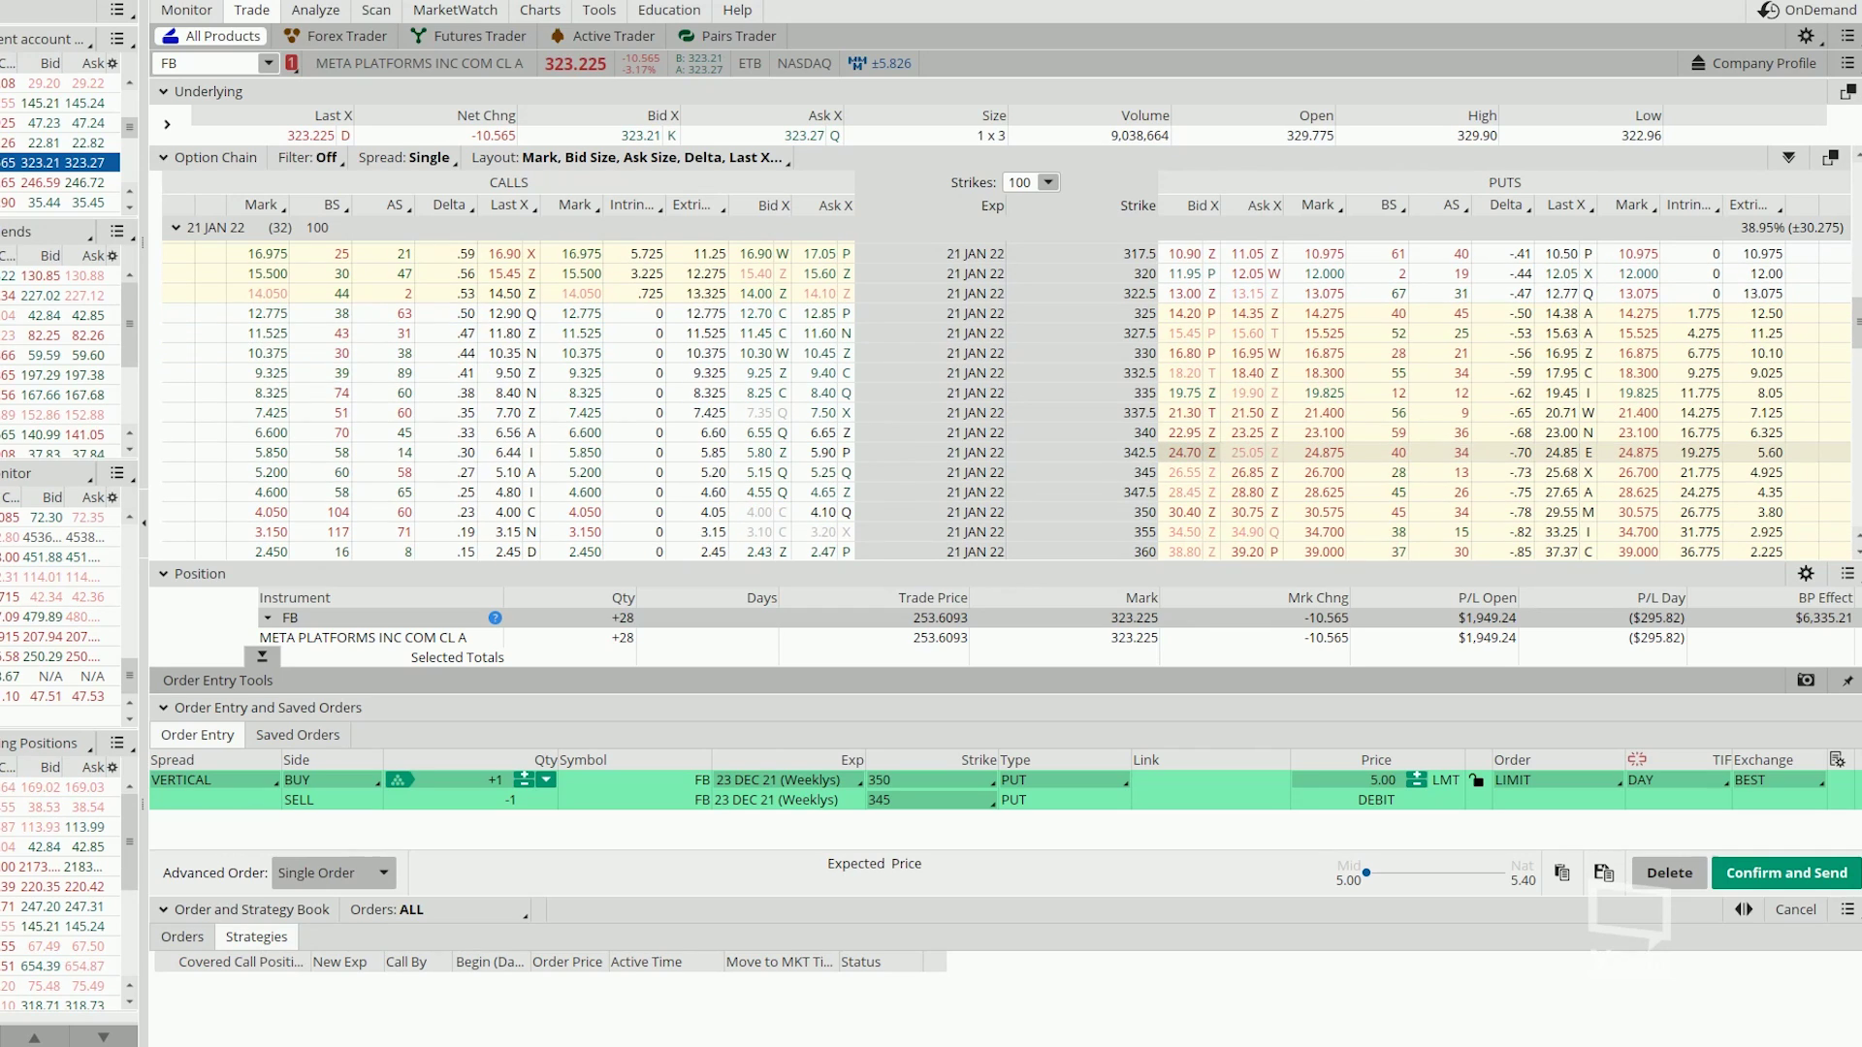
key(ctrl)
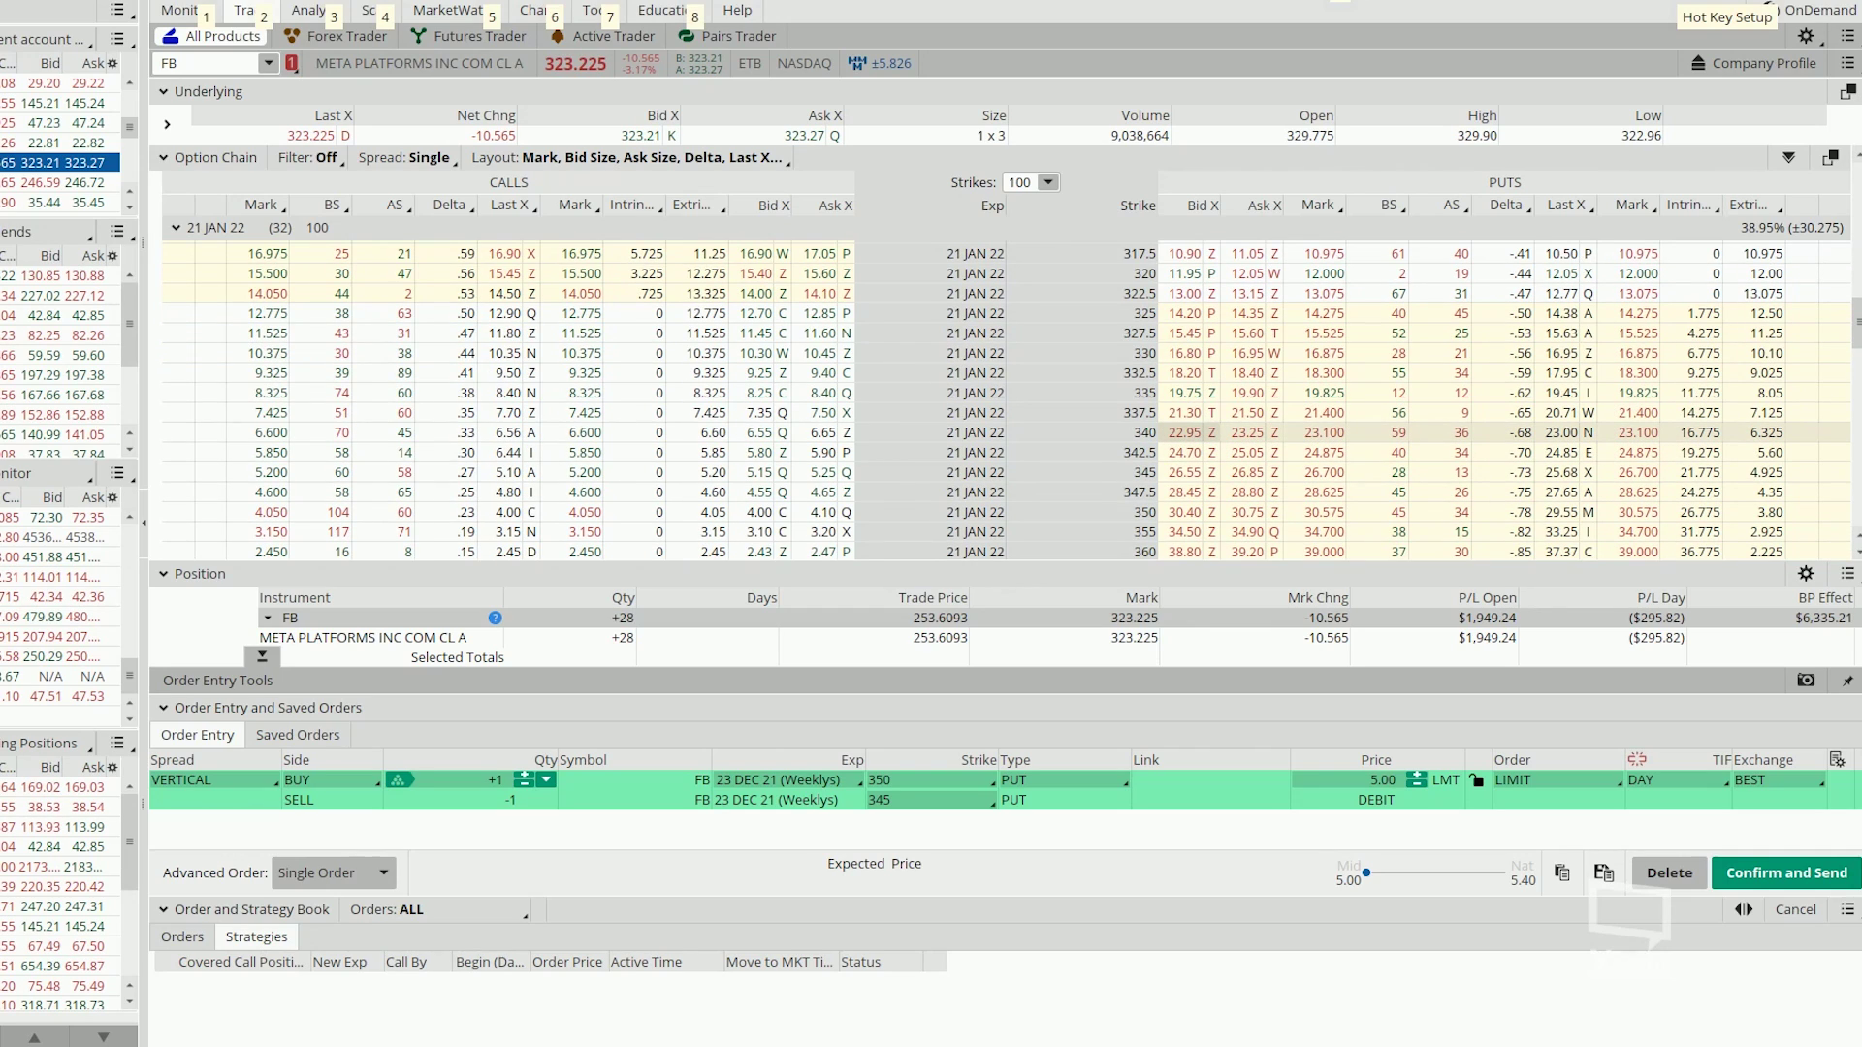
ctrl+click(1185, 433)
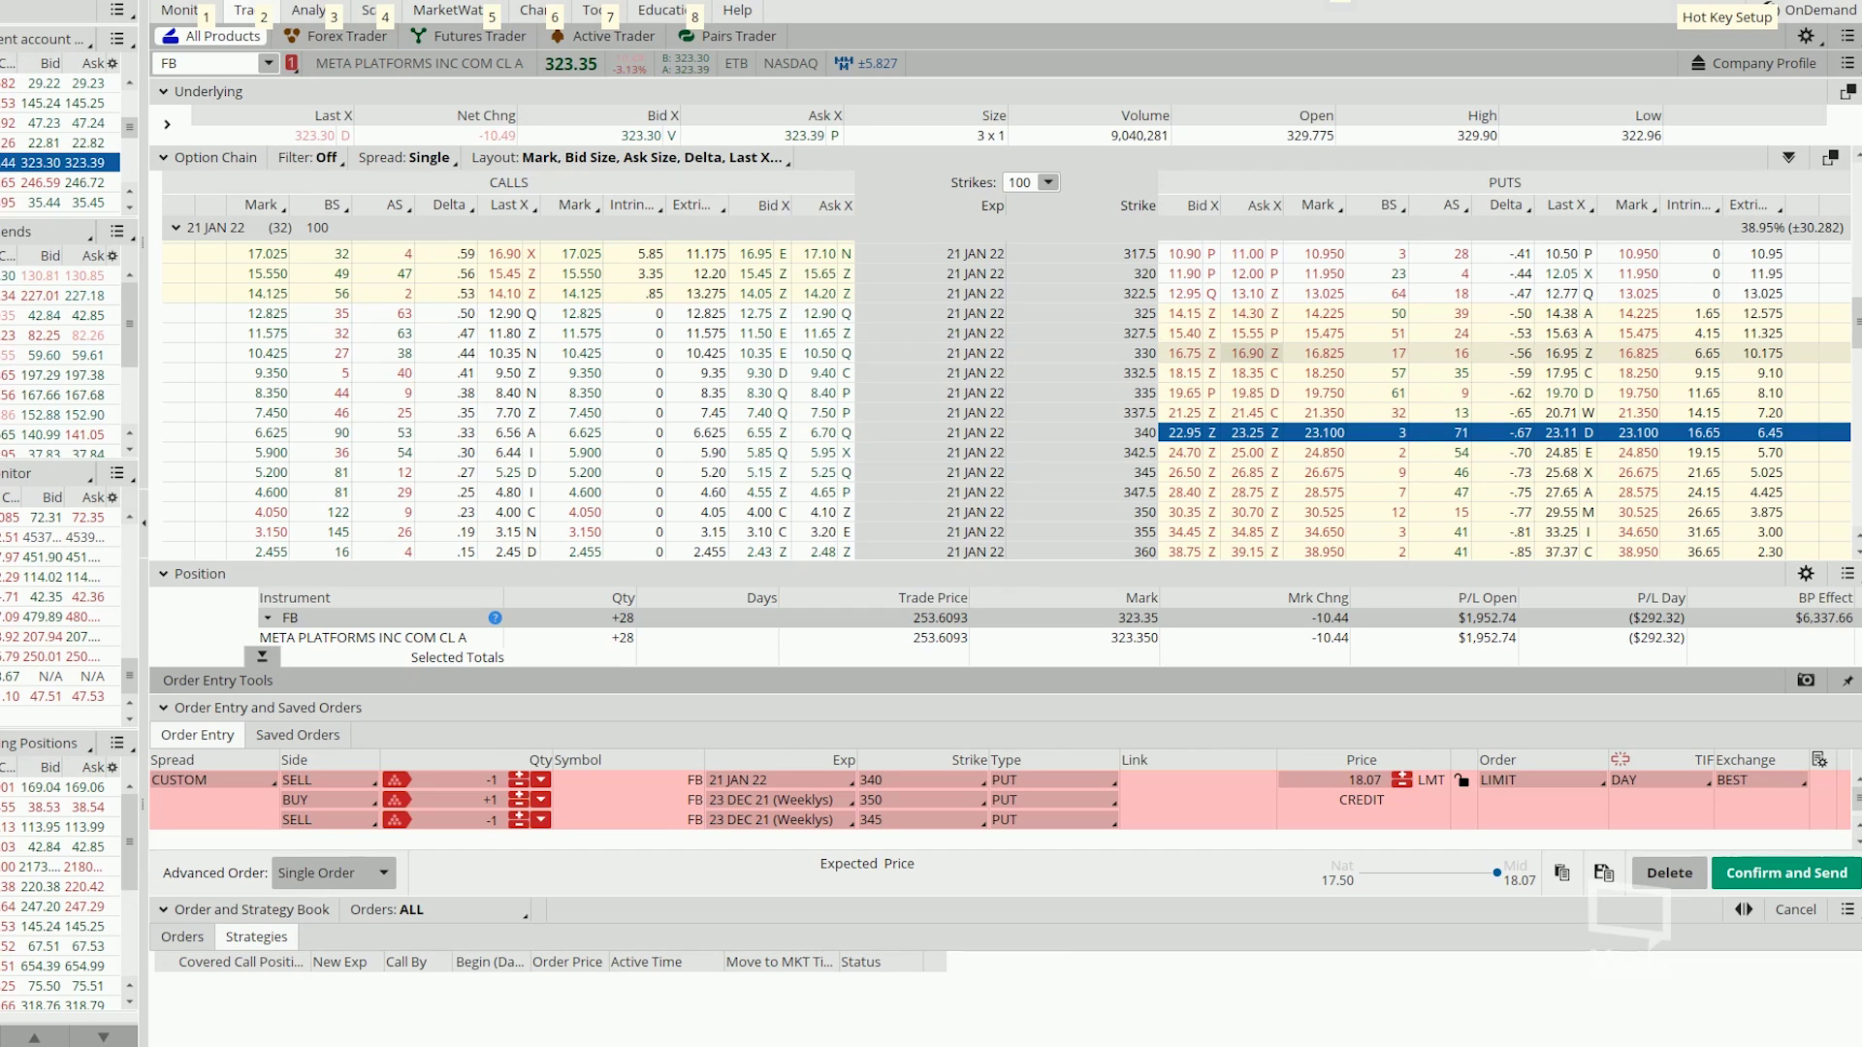
ctrl+click(1248, 353)
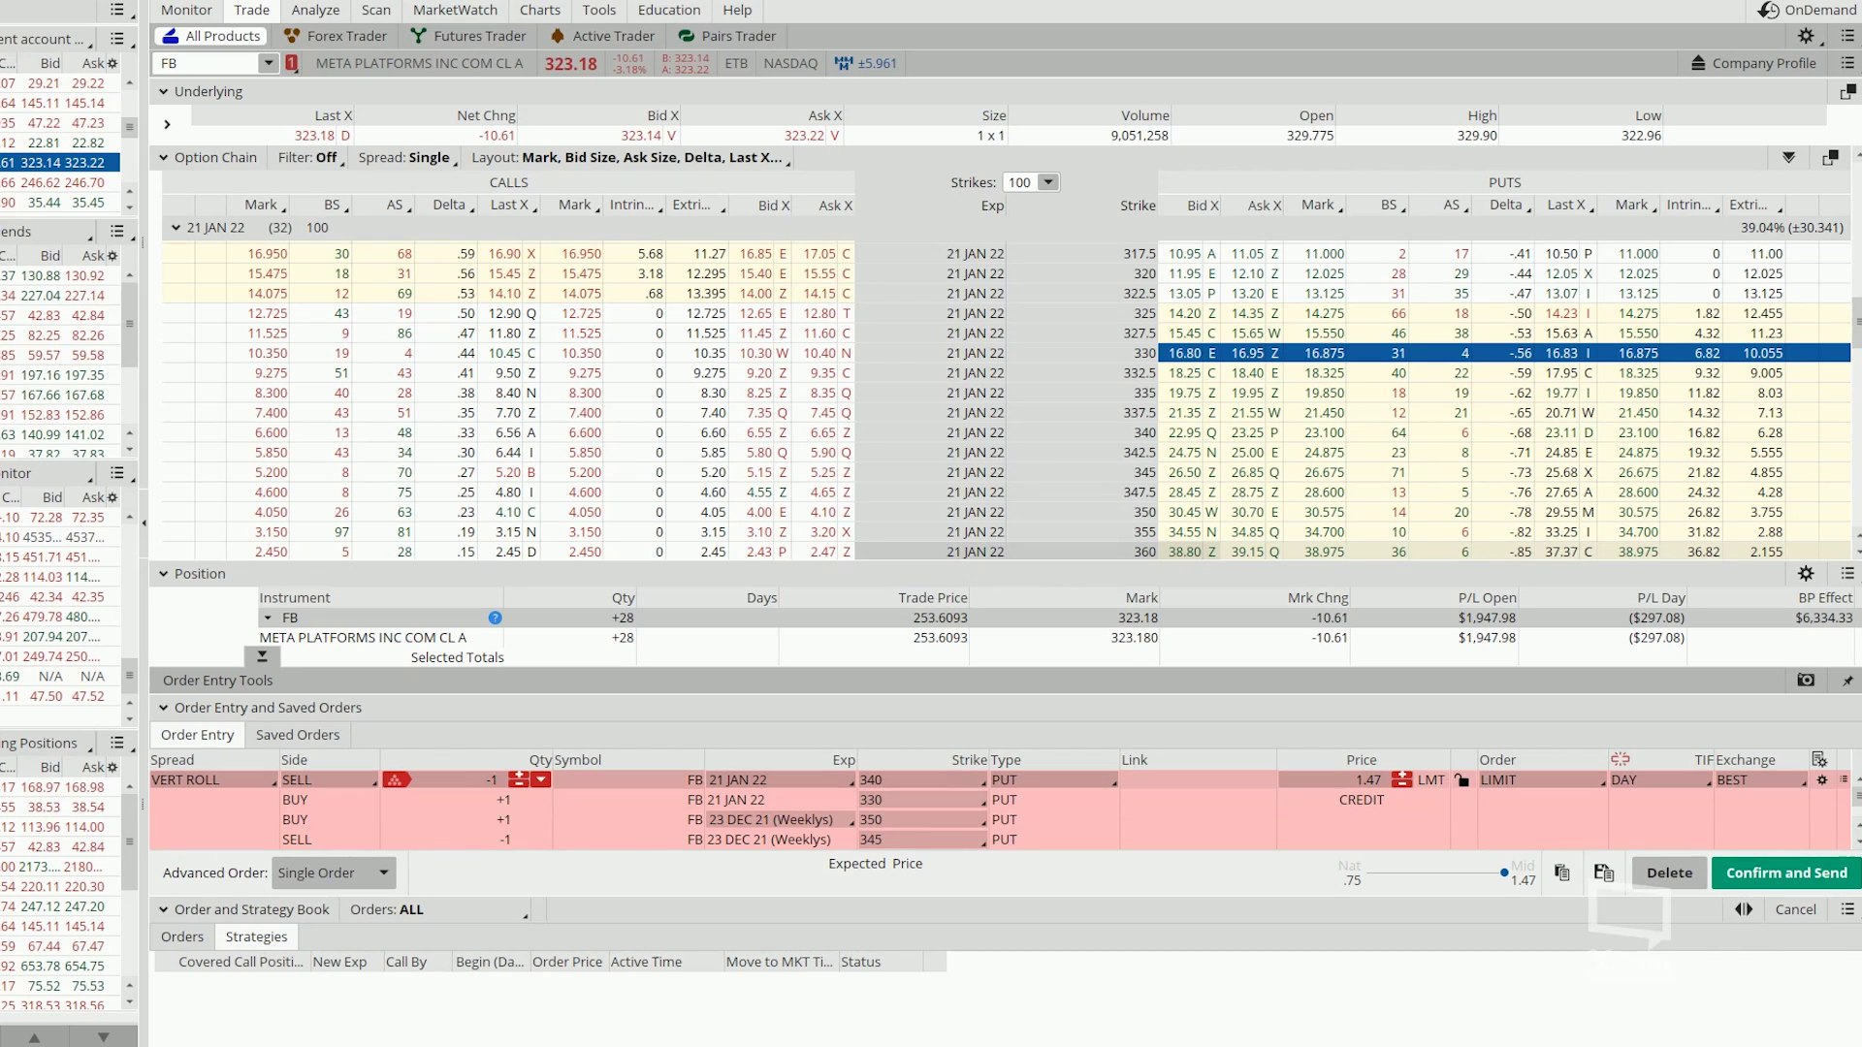
Switch the January legs to the 330 and 320 put strikes, dropping the credit to 0.07
click(888, 783)
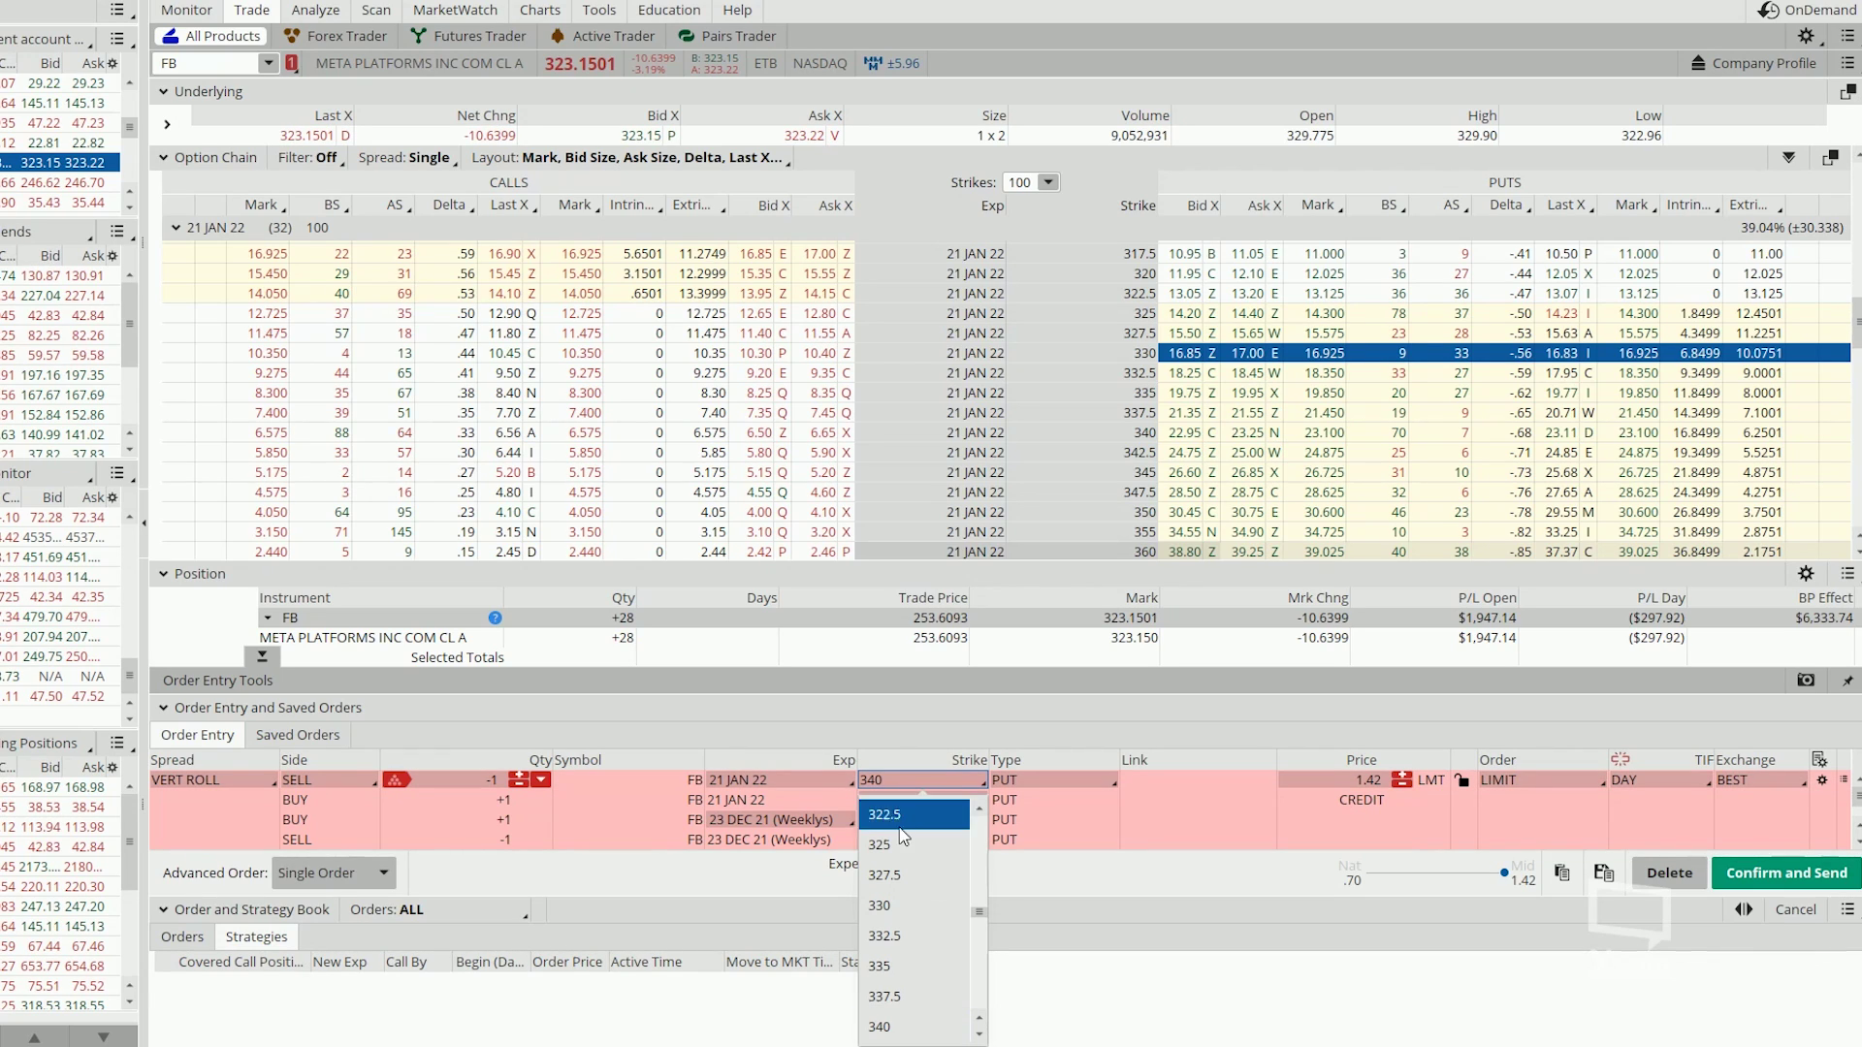
click(902, 905)
click(900, 800)
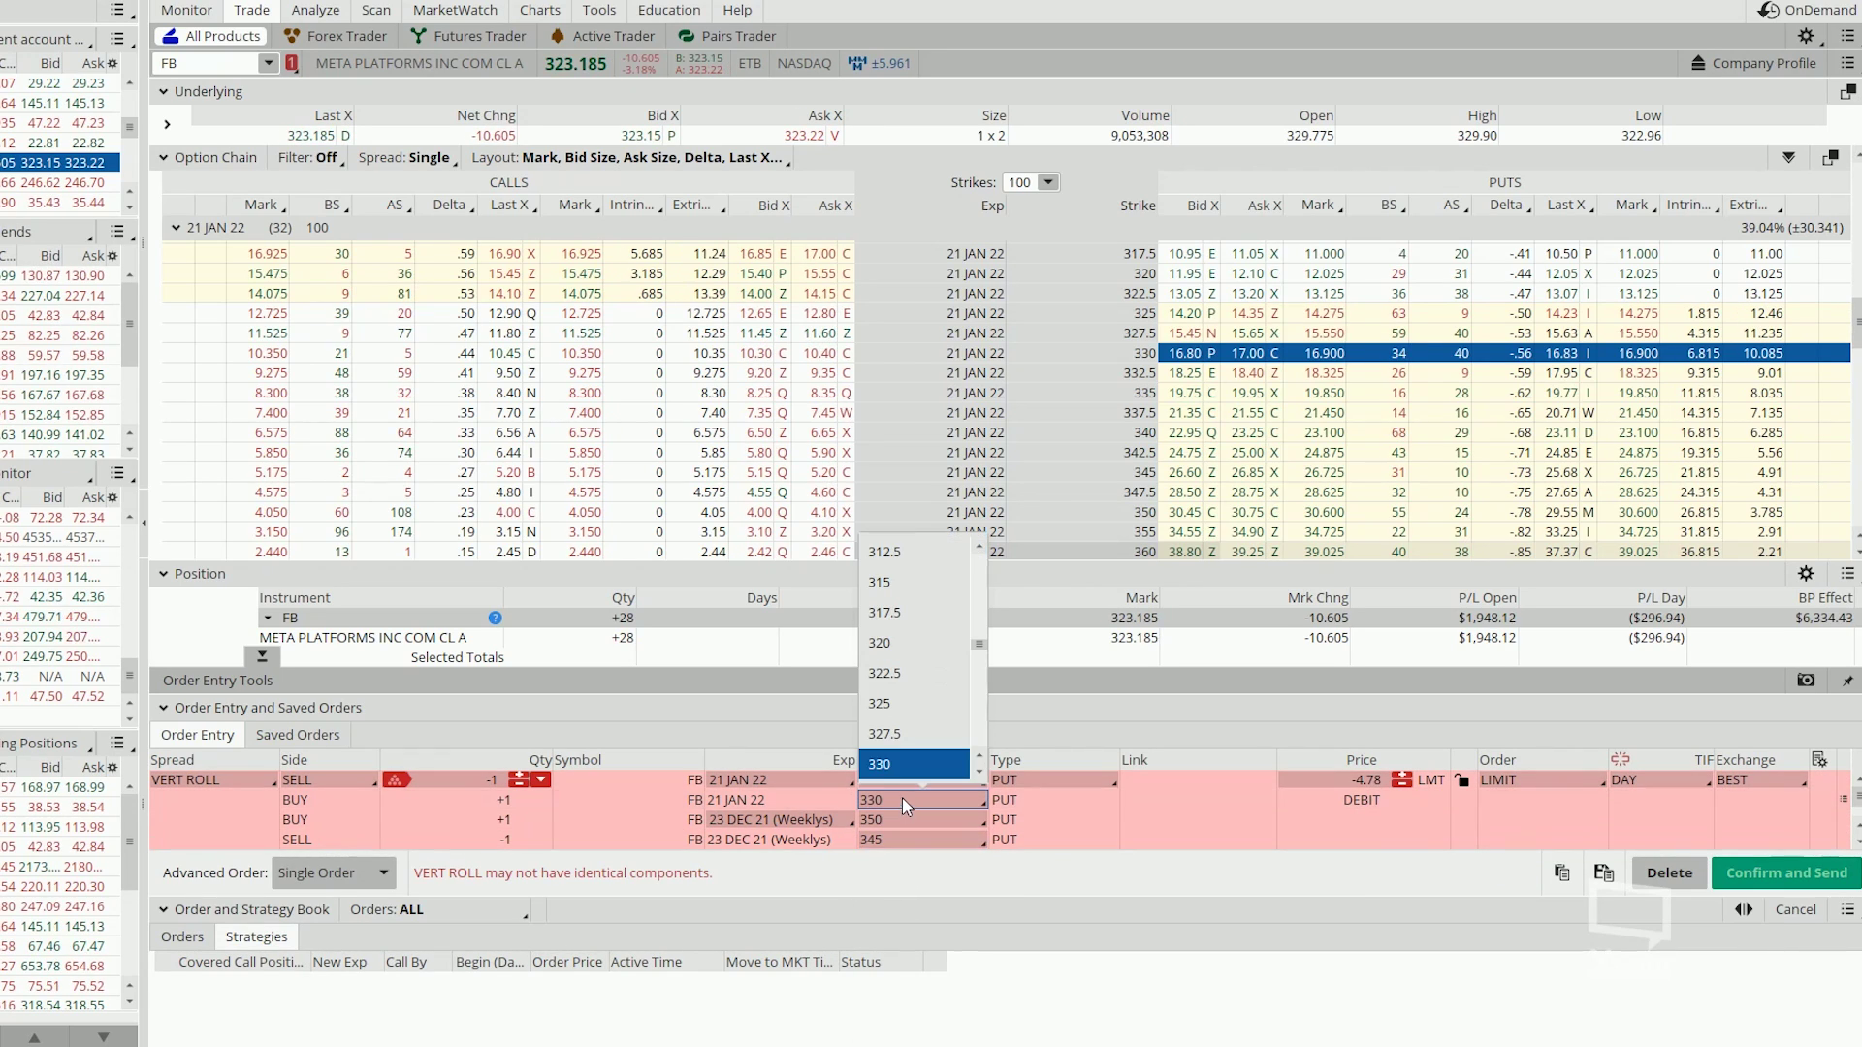
click(902, 643)
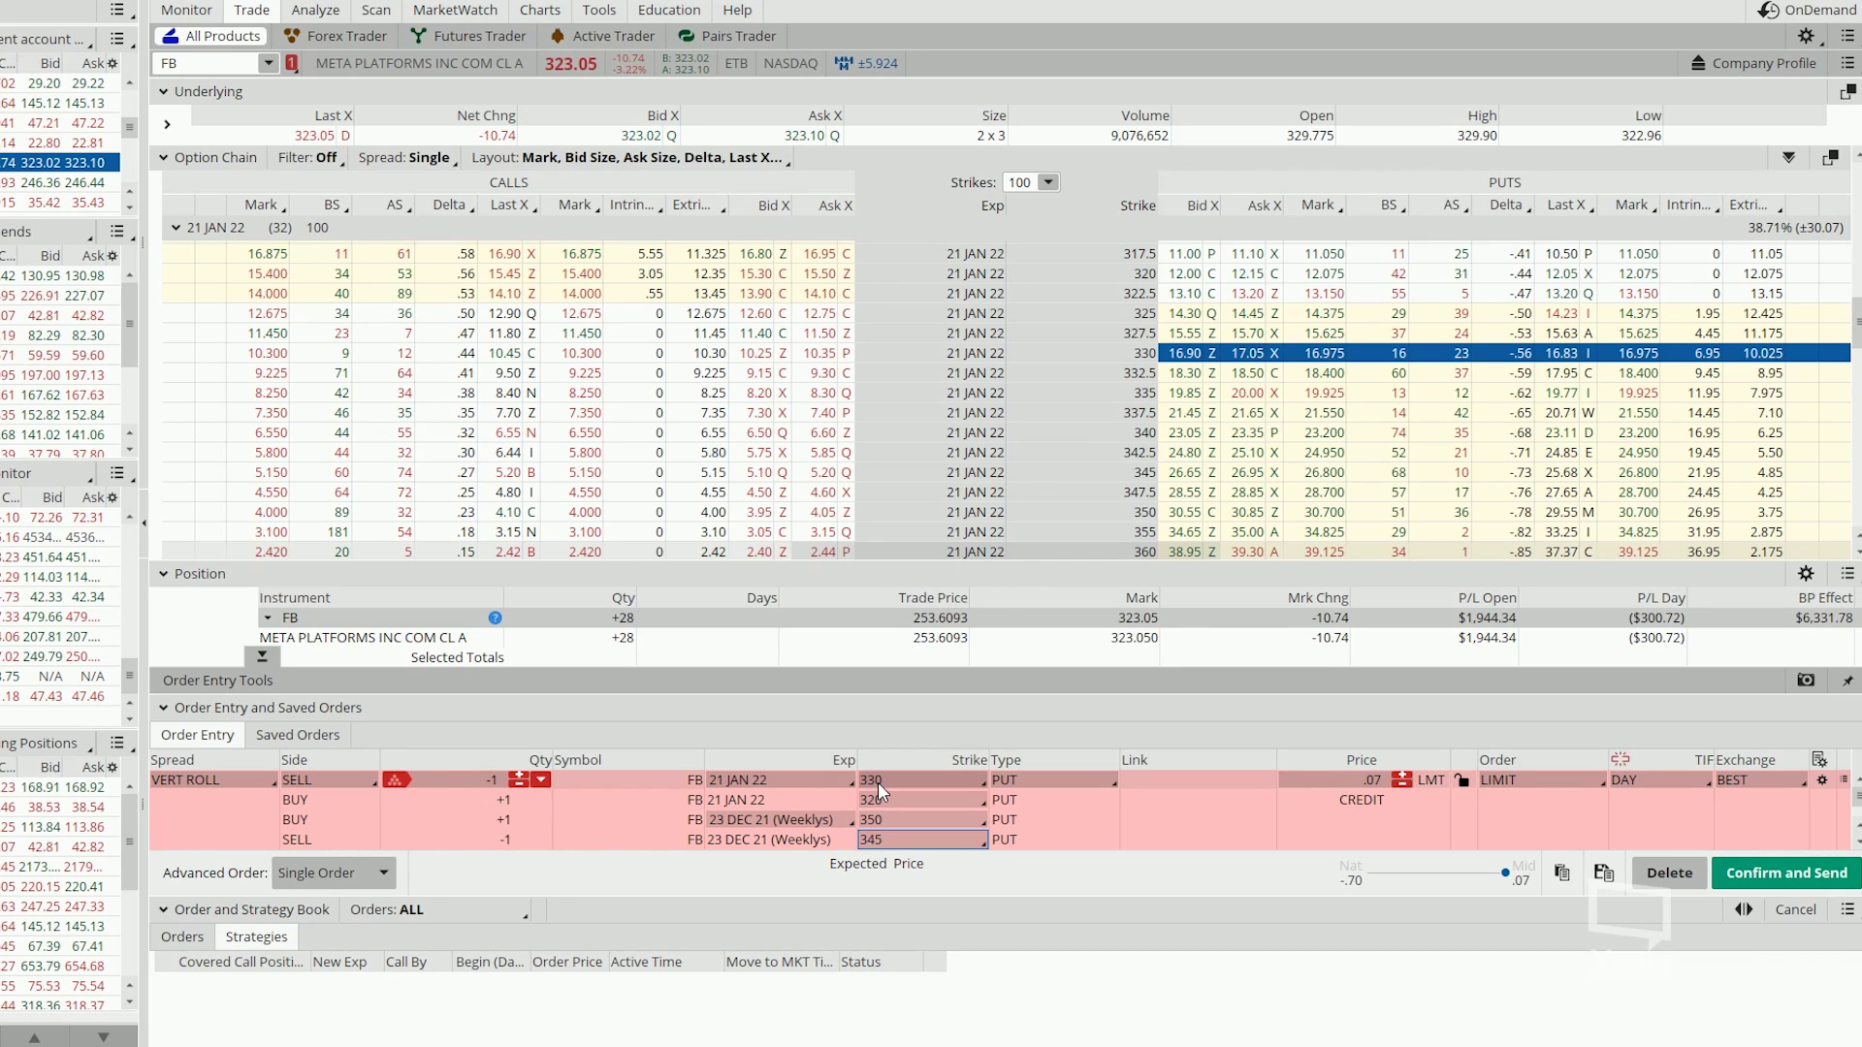
Try 342.5 and 330 as the January roll strikes
click(877, 782)
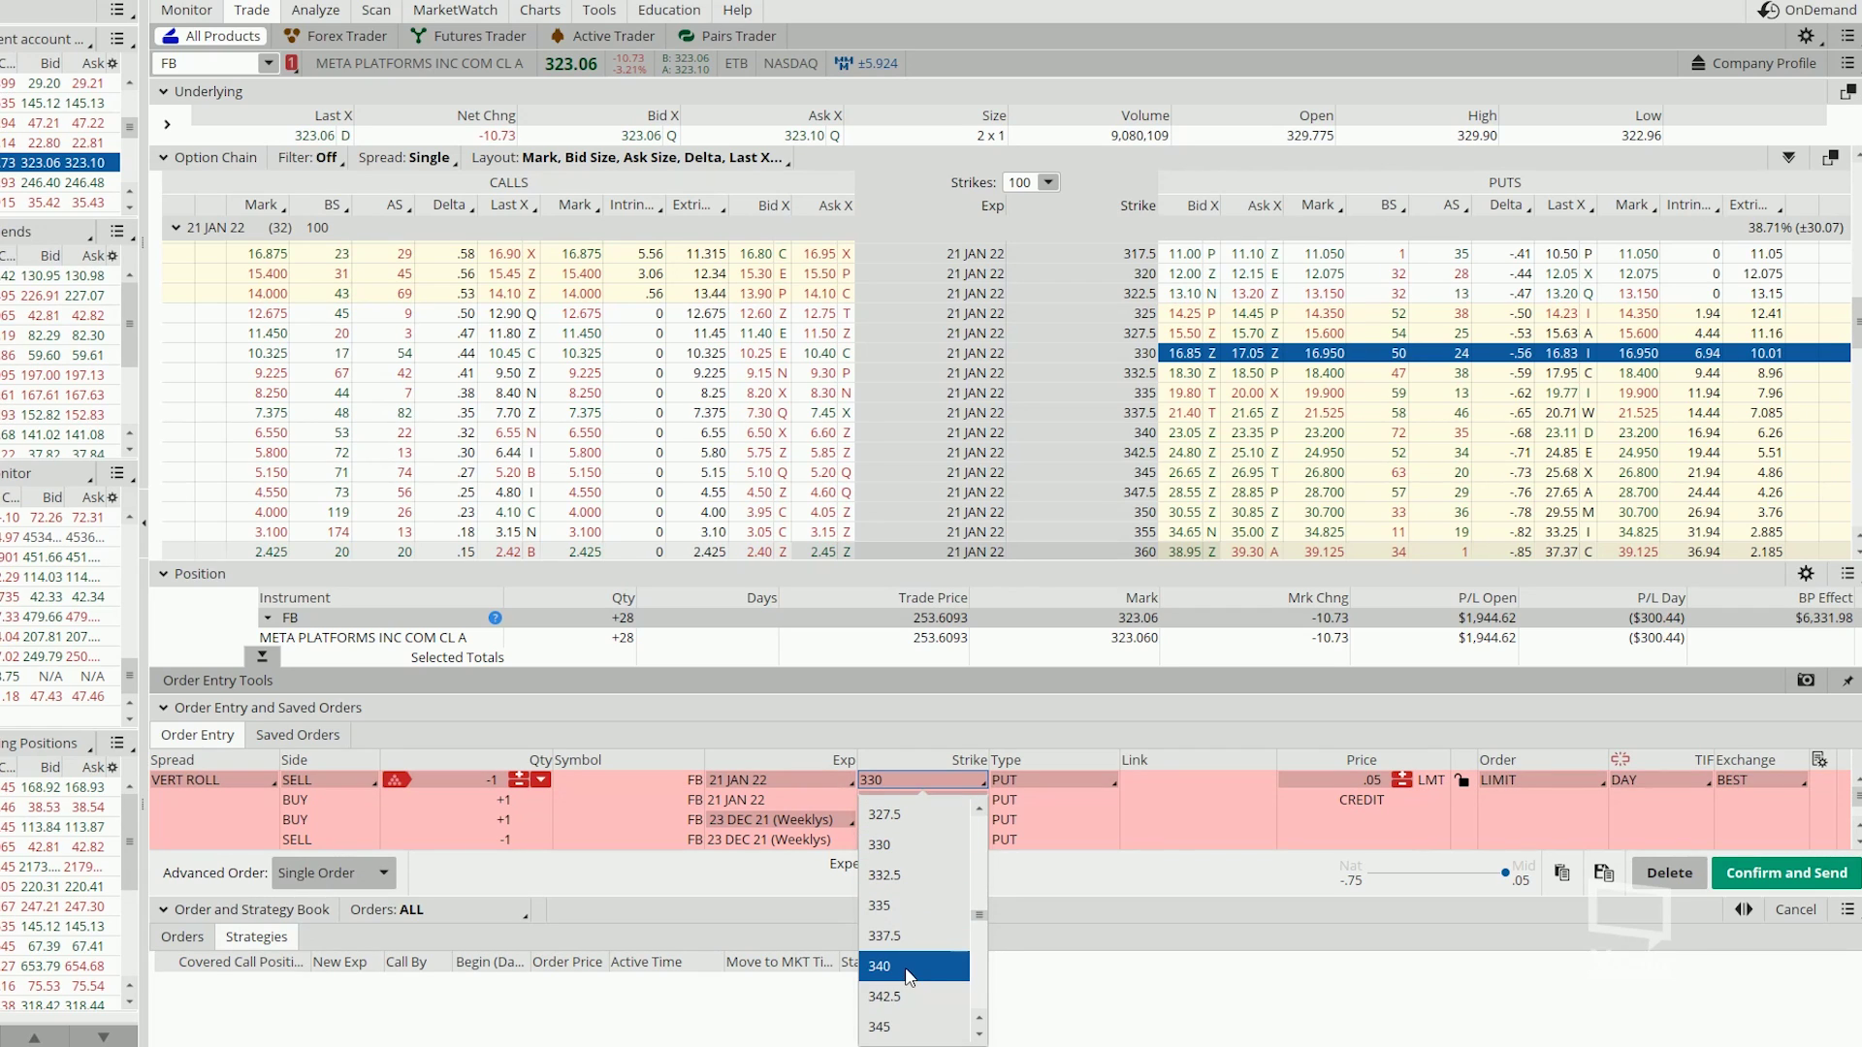
click(894, 999)
click(894, 799)
scroll(902, 737, down, 2)
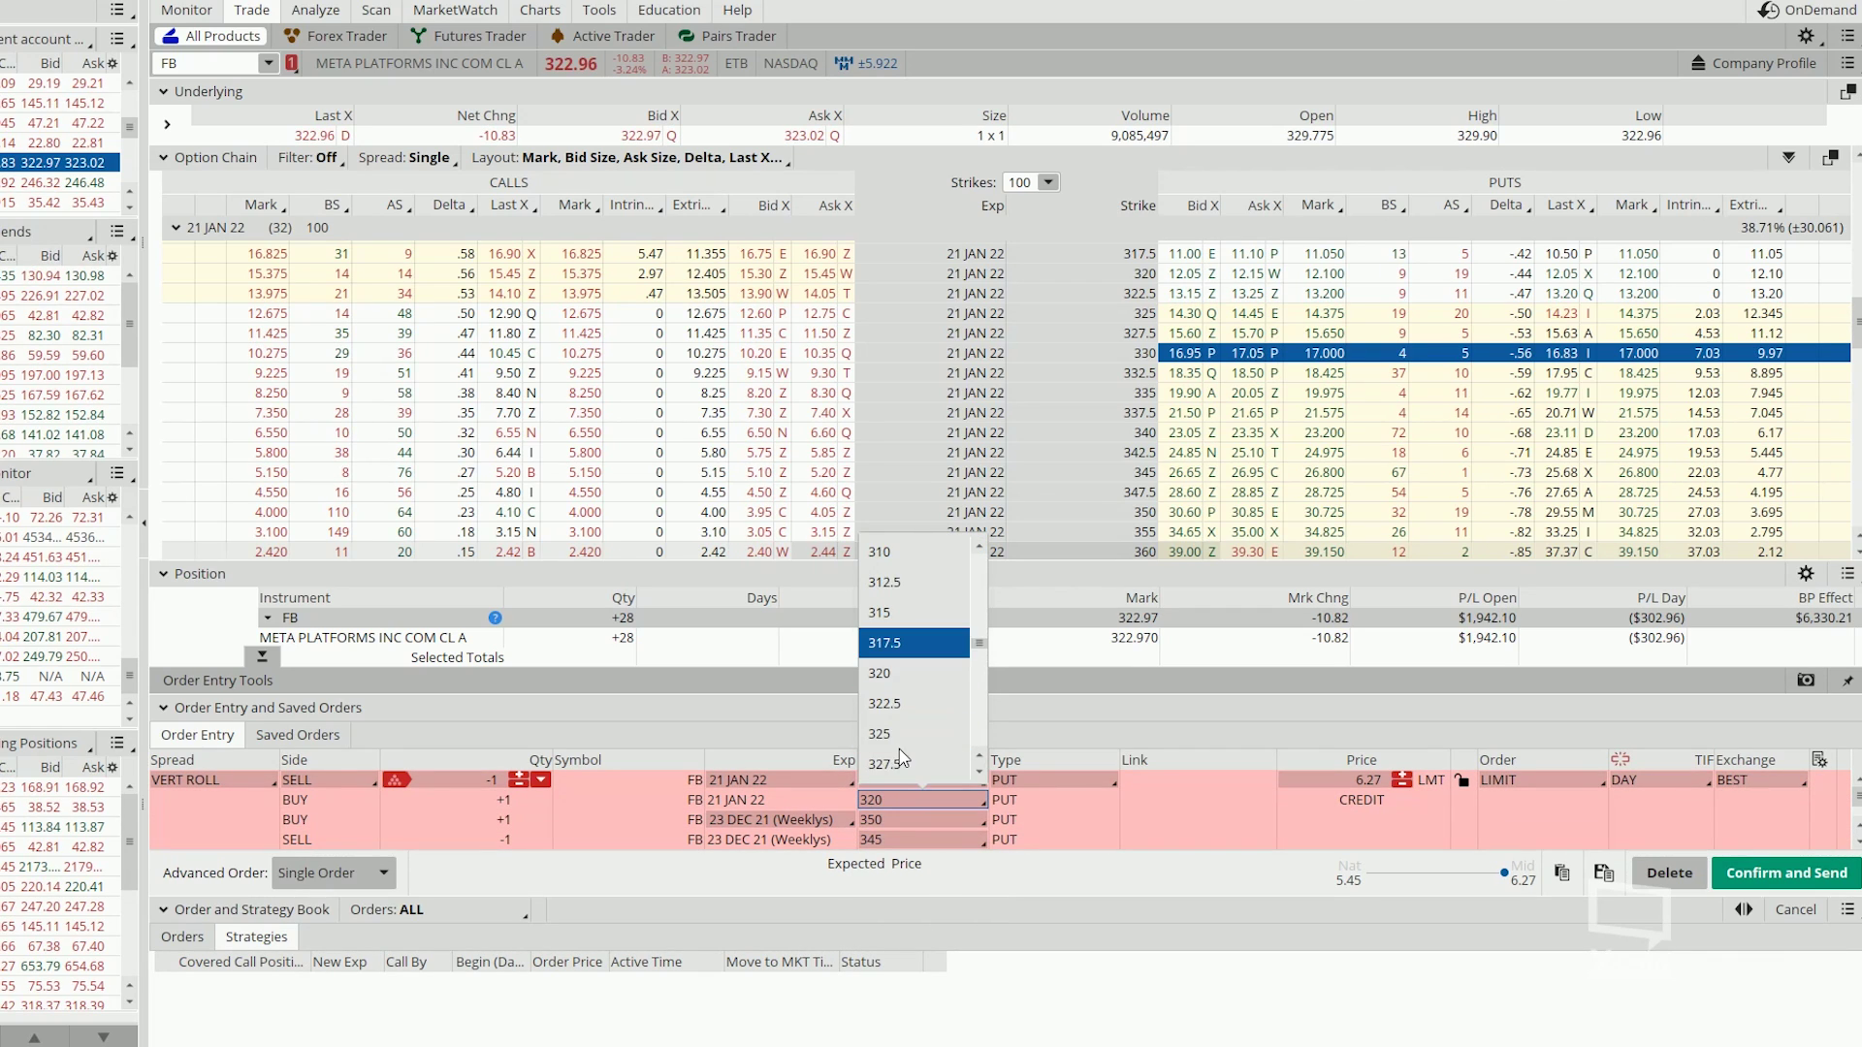
click(897, 713)
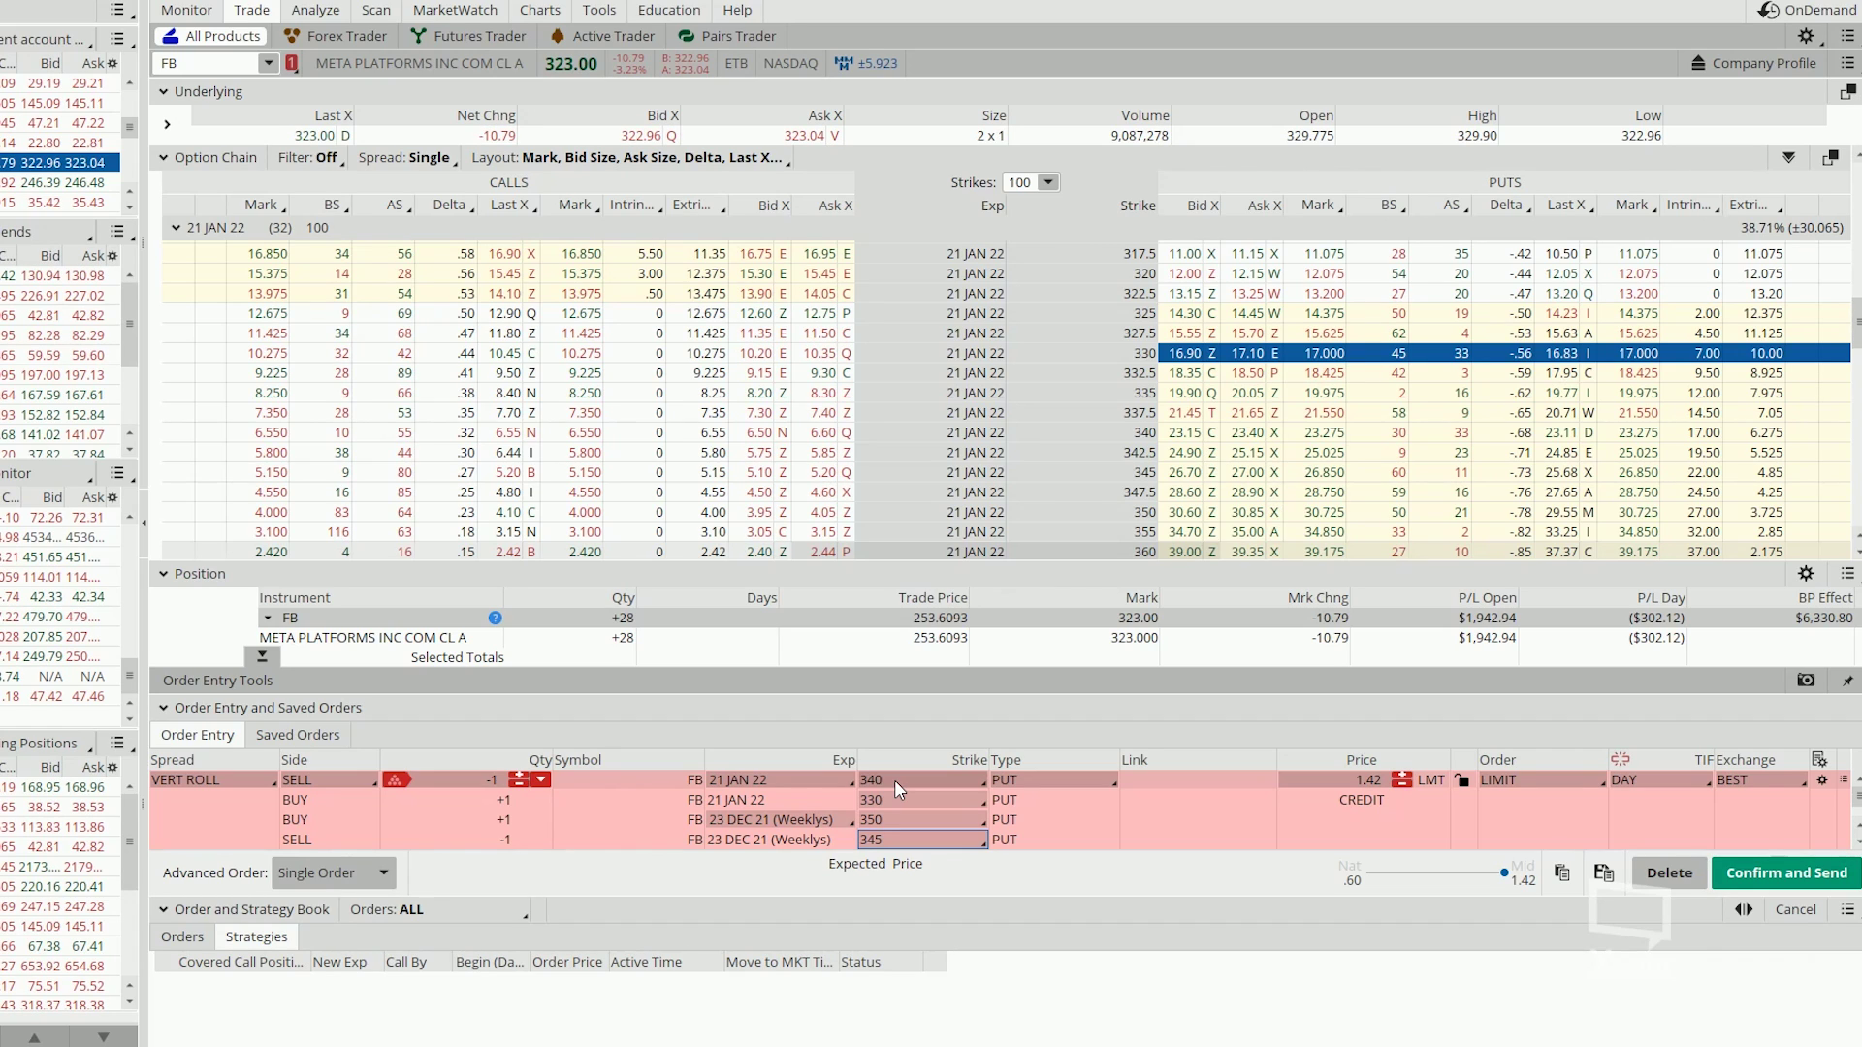
Set the January legs to 350 and 340 strikes for roughly a 2.50 credit
click(895, 780)
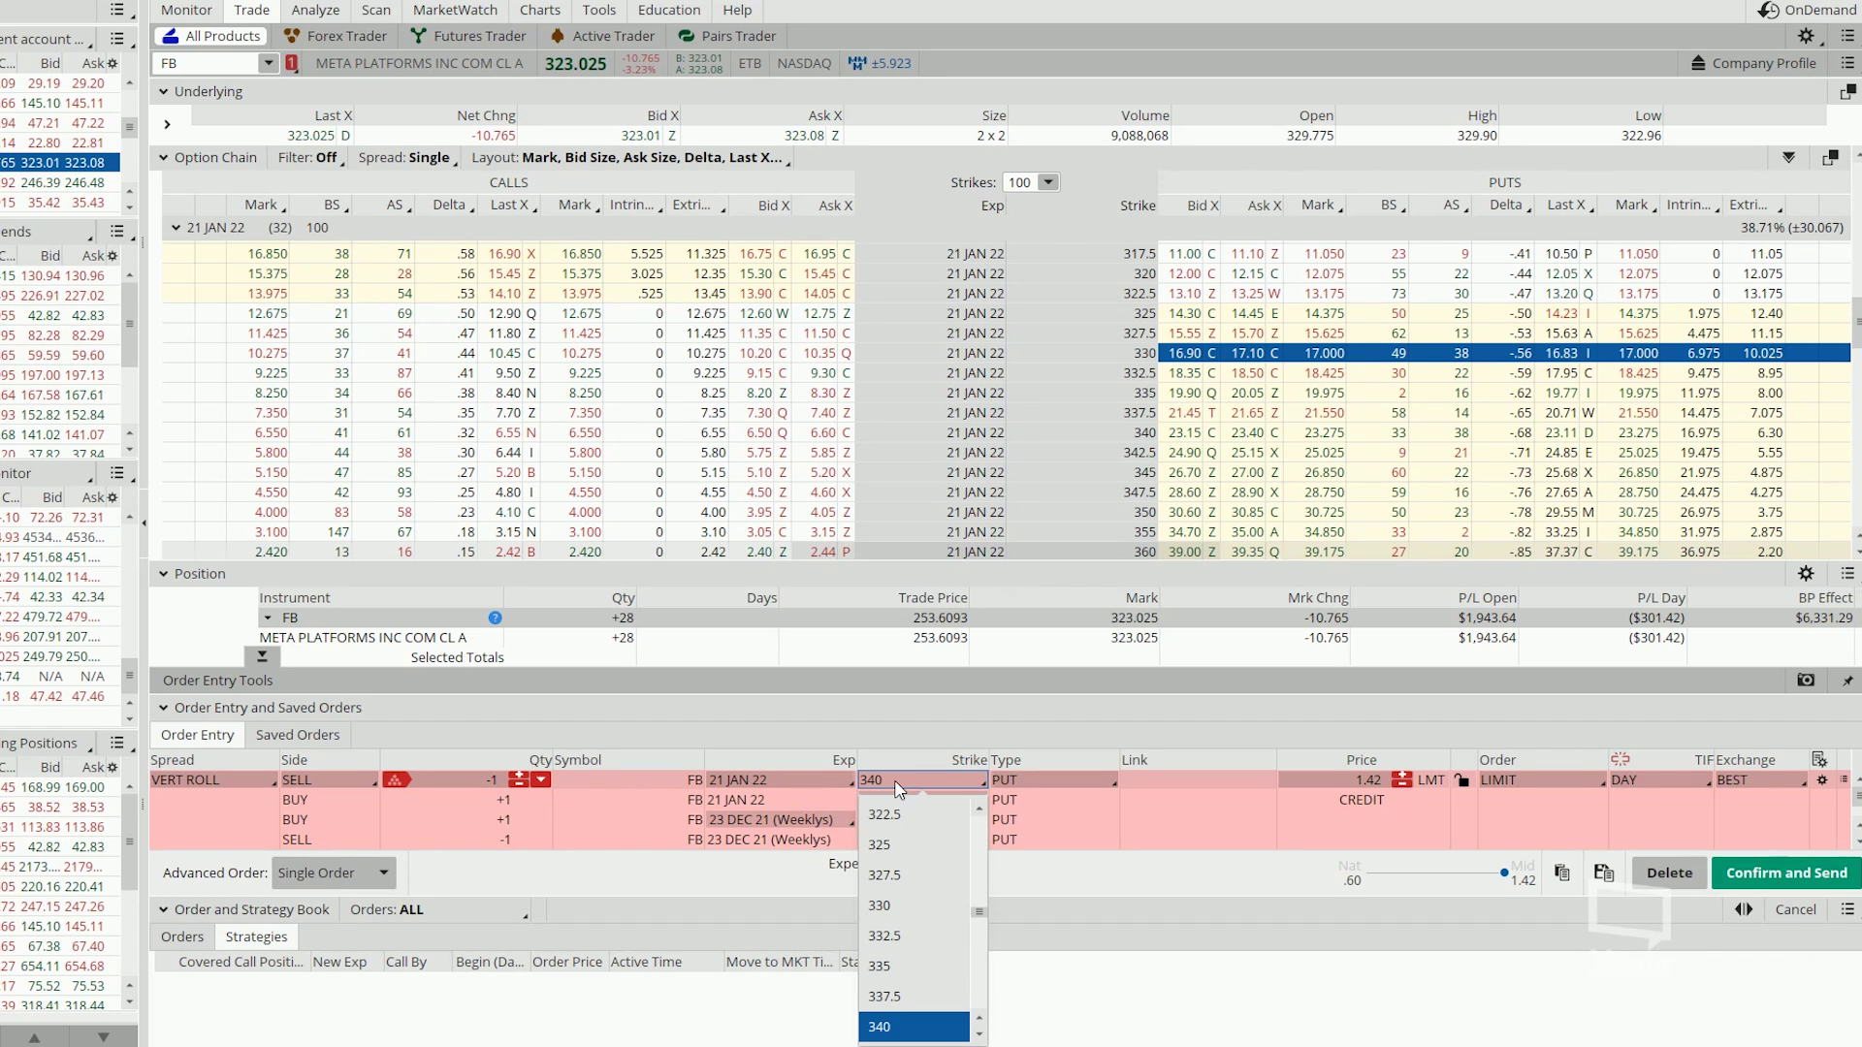
click(900, 936)
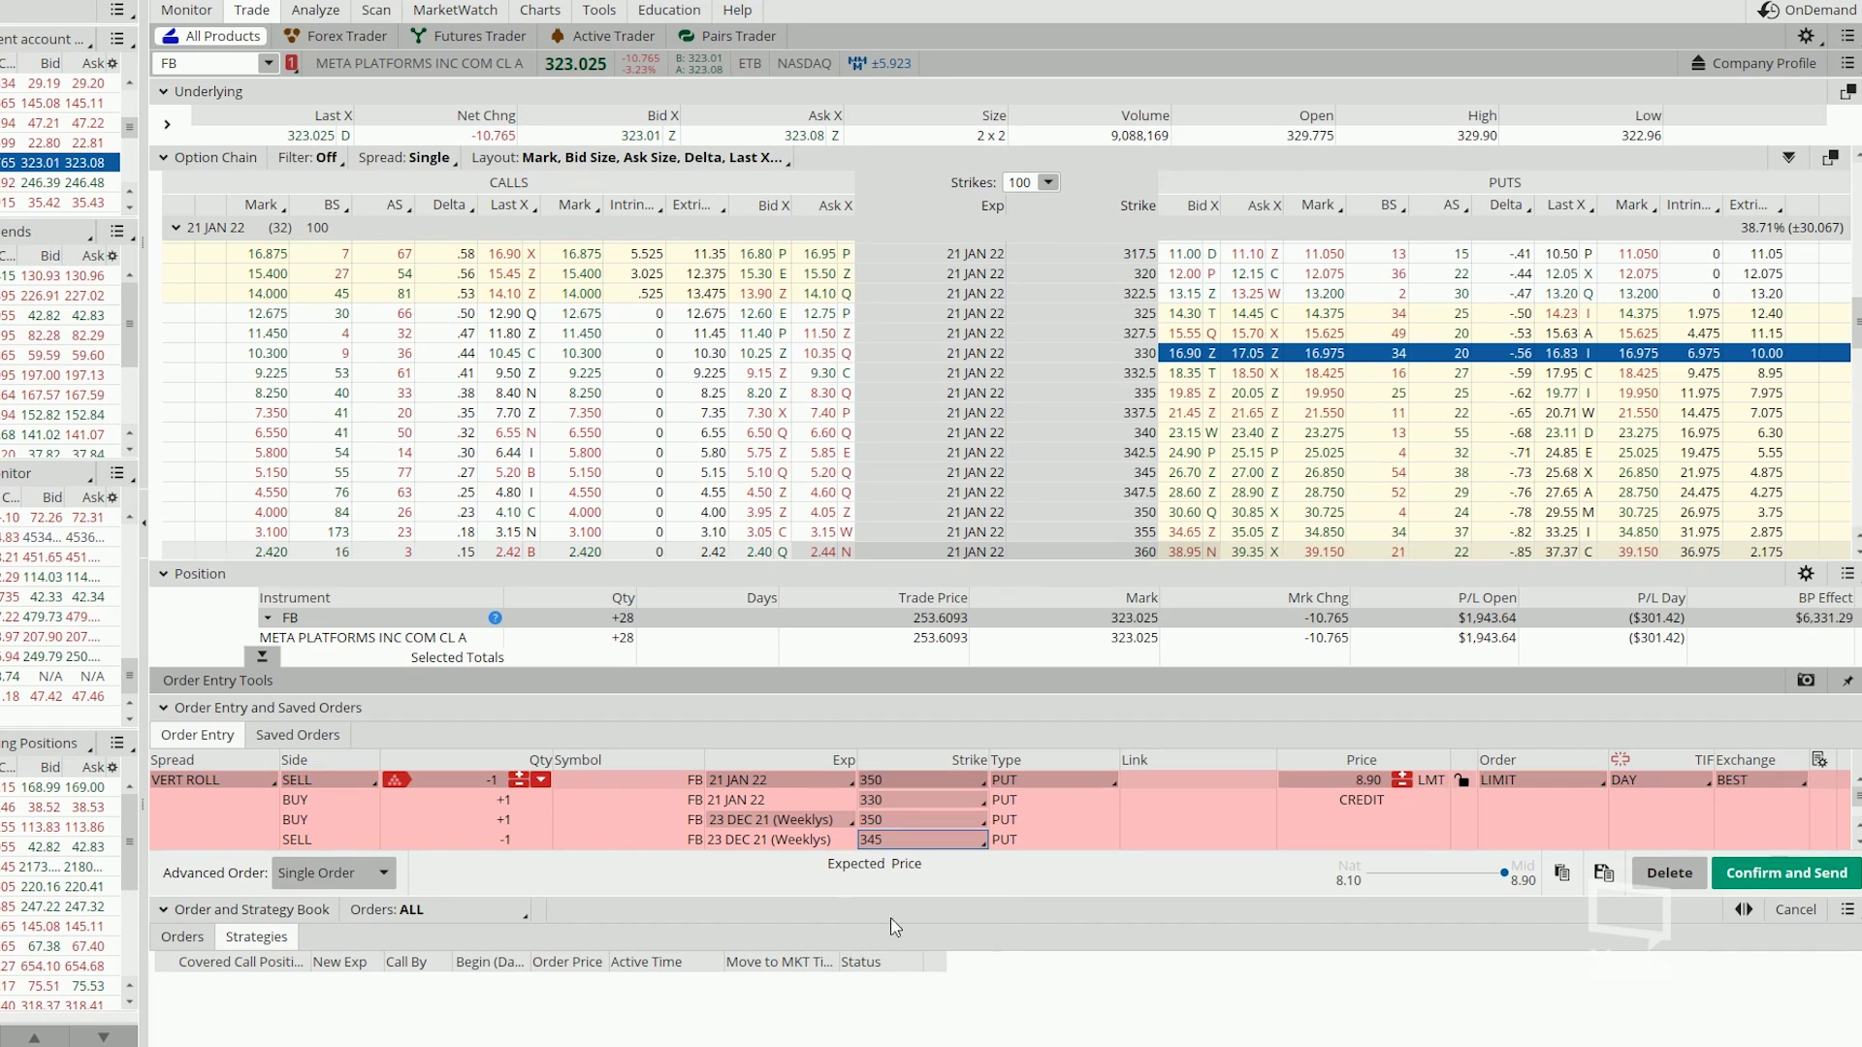
click(890, 801)
click(885, 703)
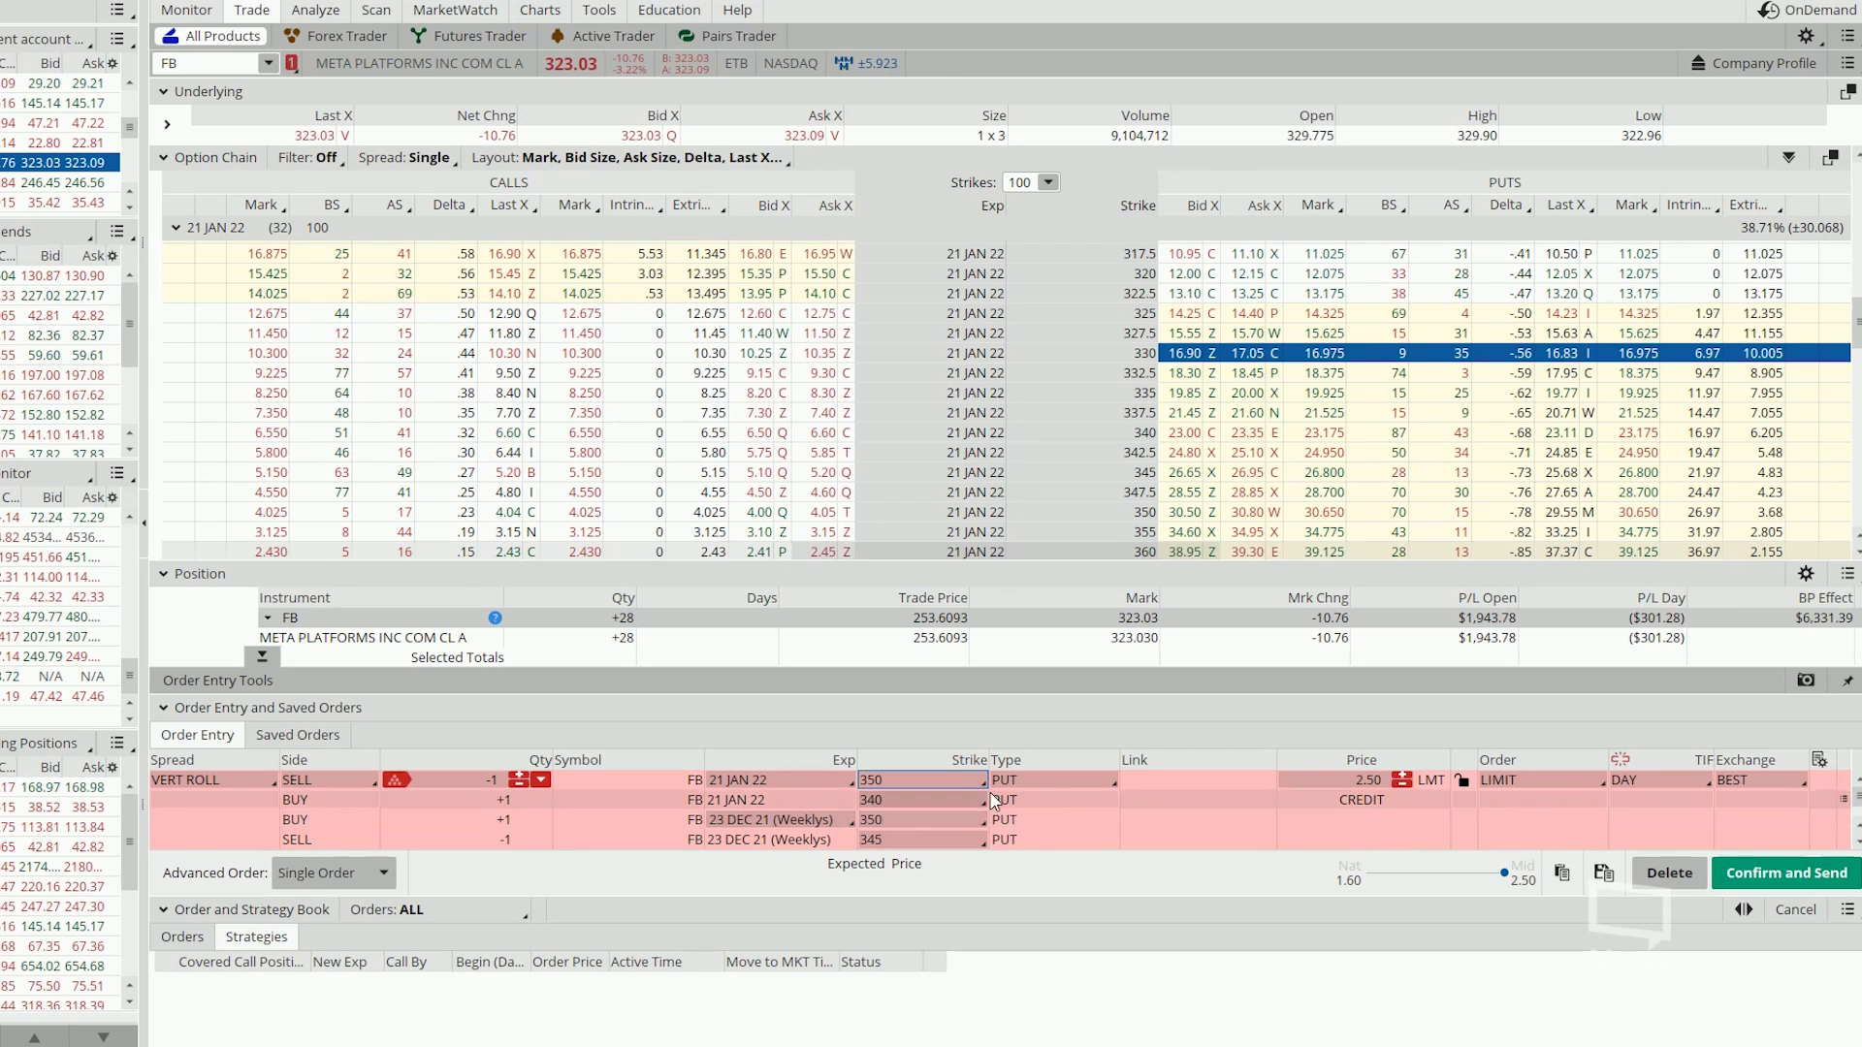
Reprice the roll with 335/325 January strikes for about 0.62 credit, then show the FB daily chart
click(916, 781)
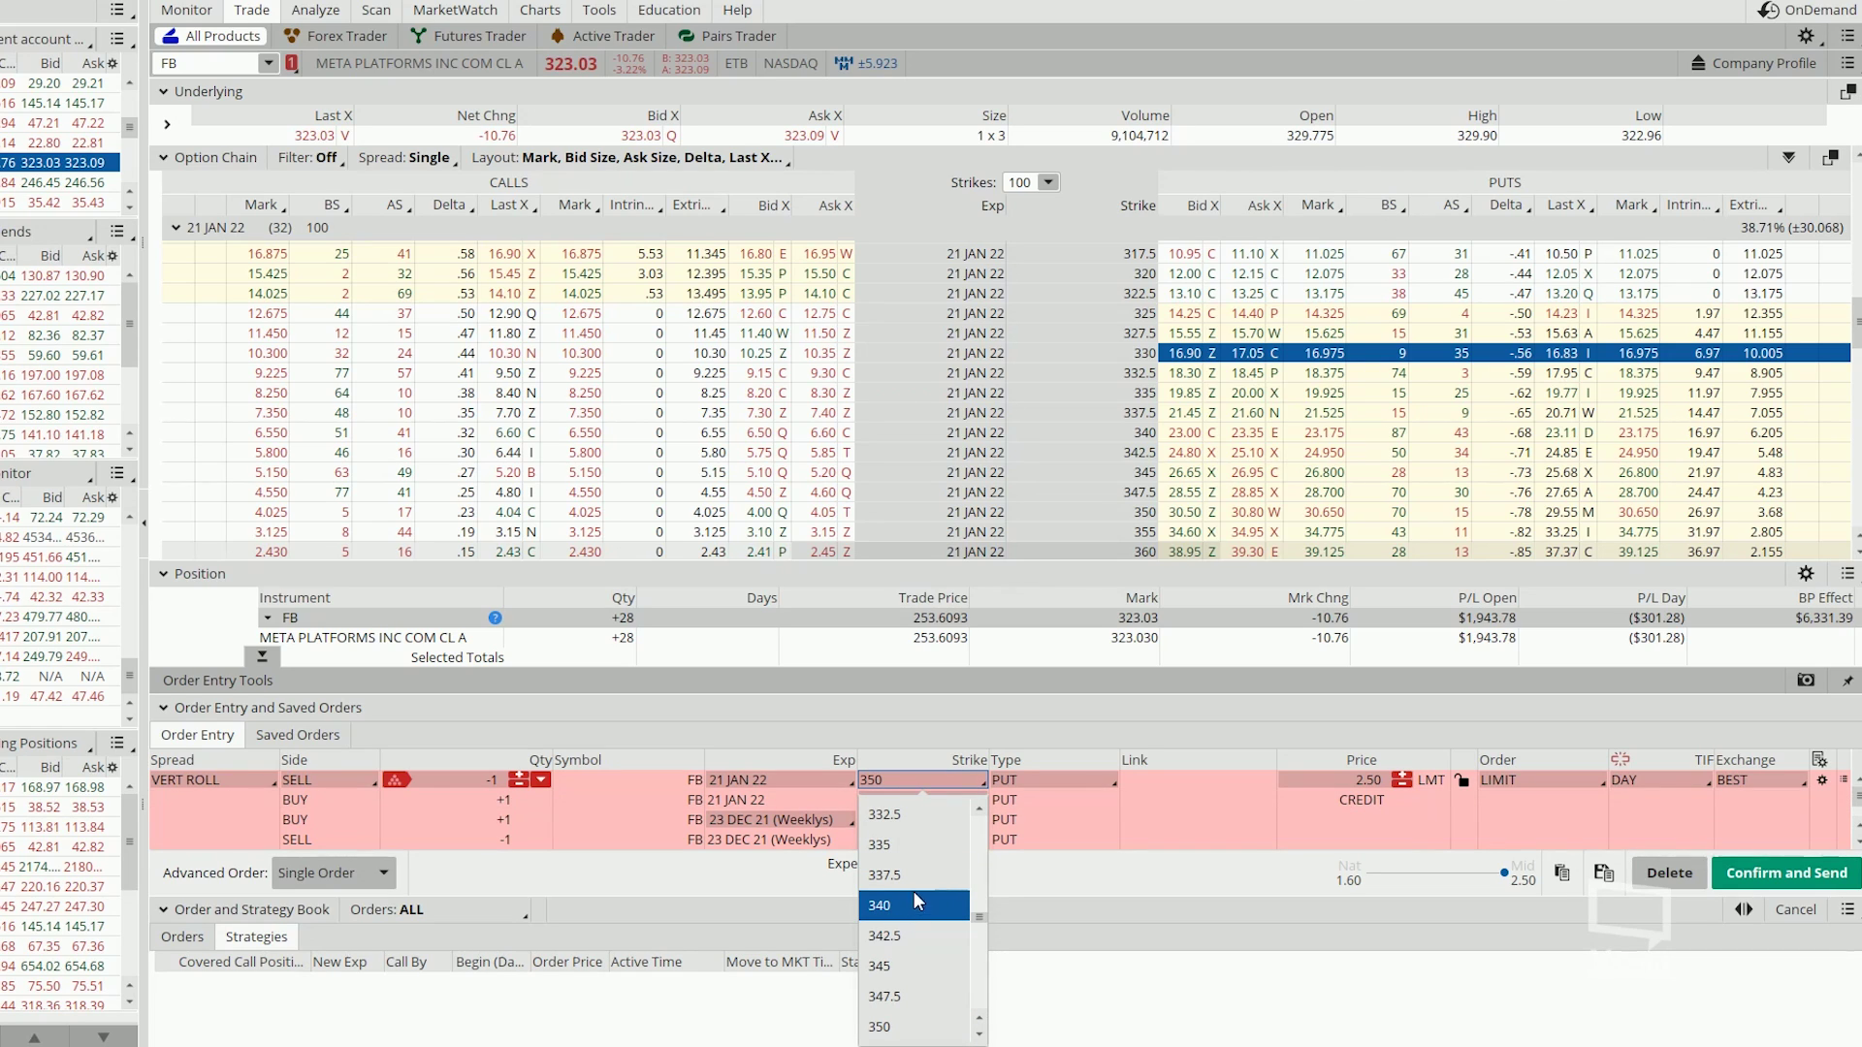
click(885, 845)
click(887, 801)
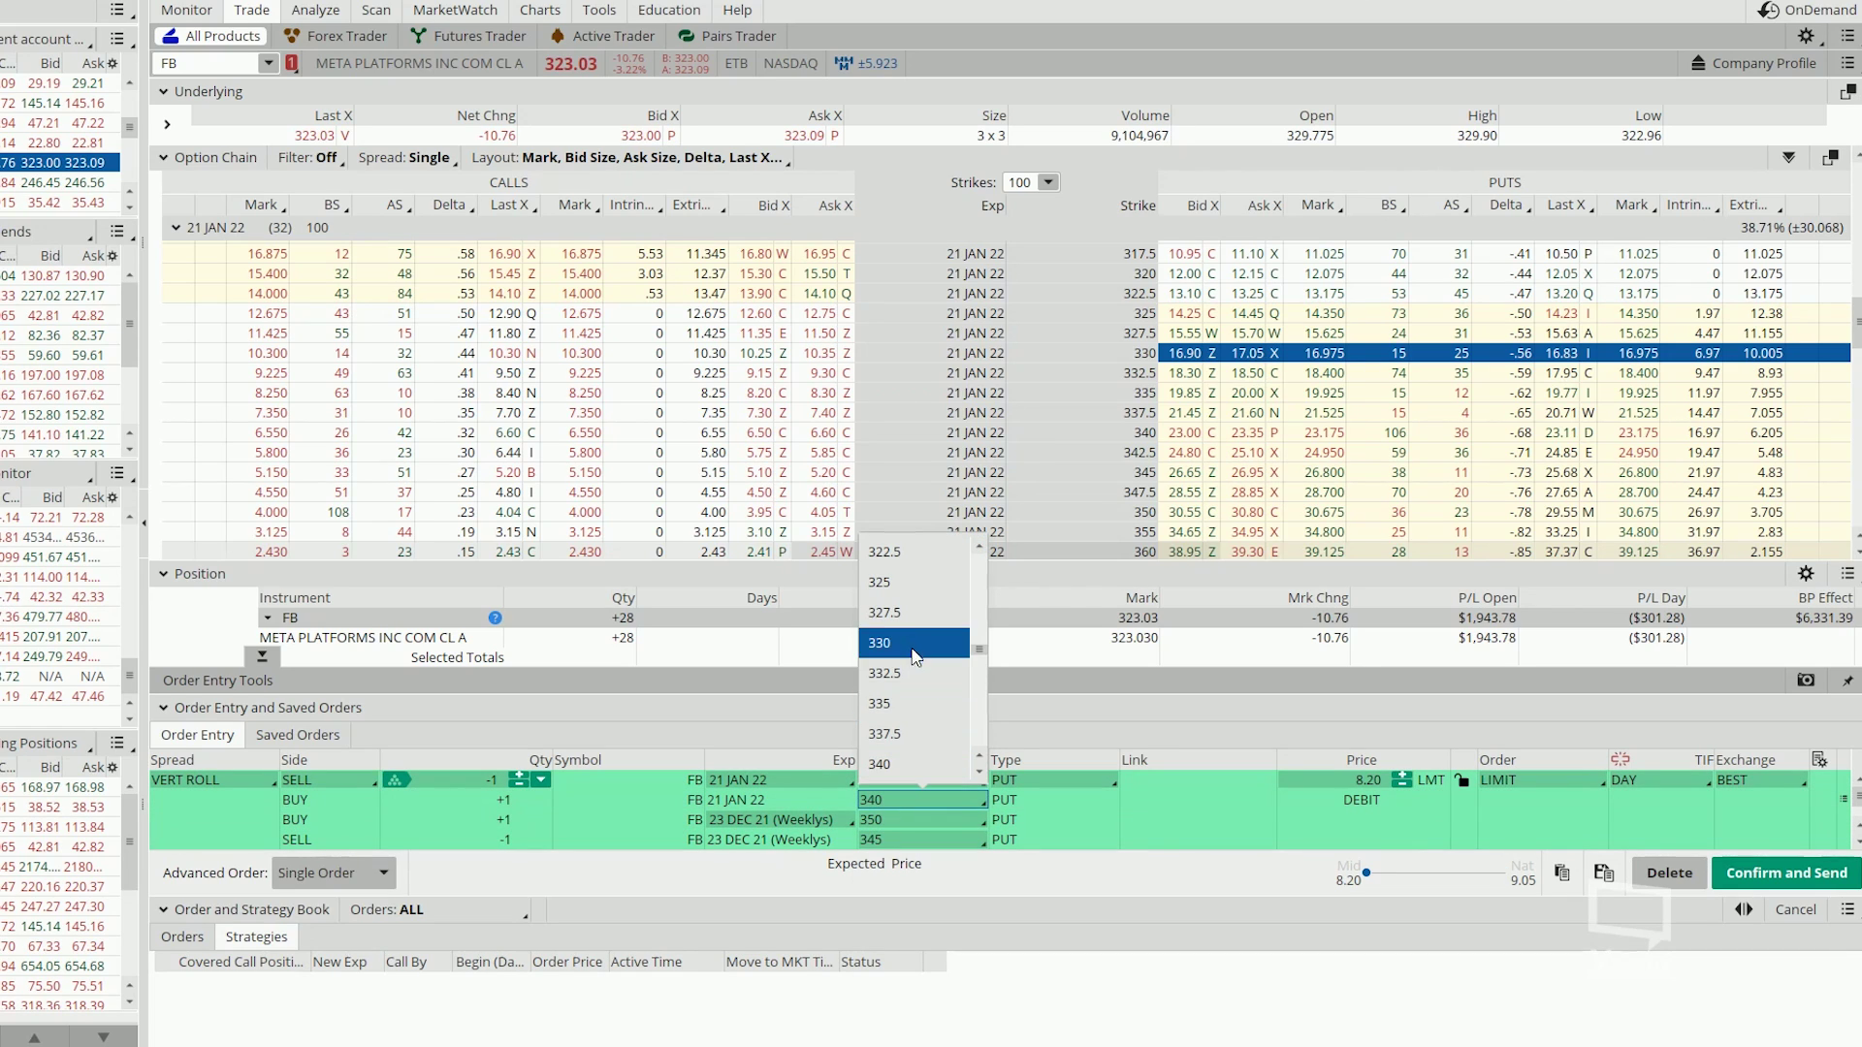
click(904, 595)
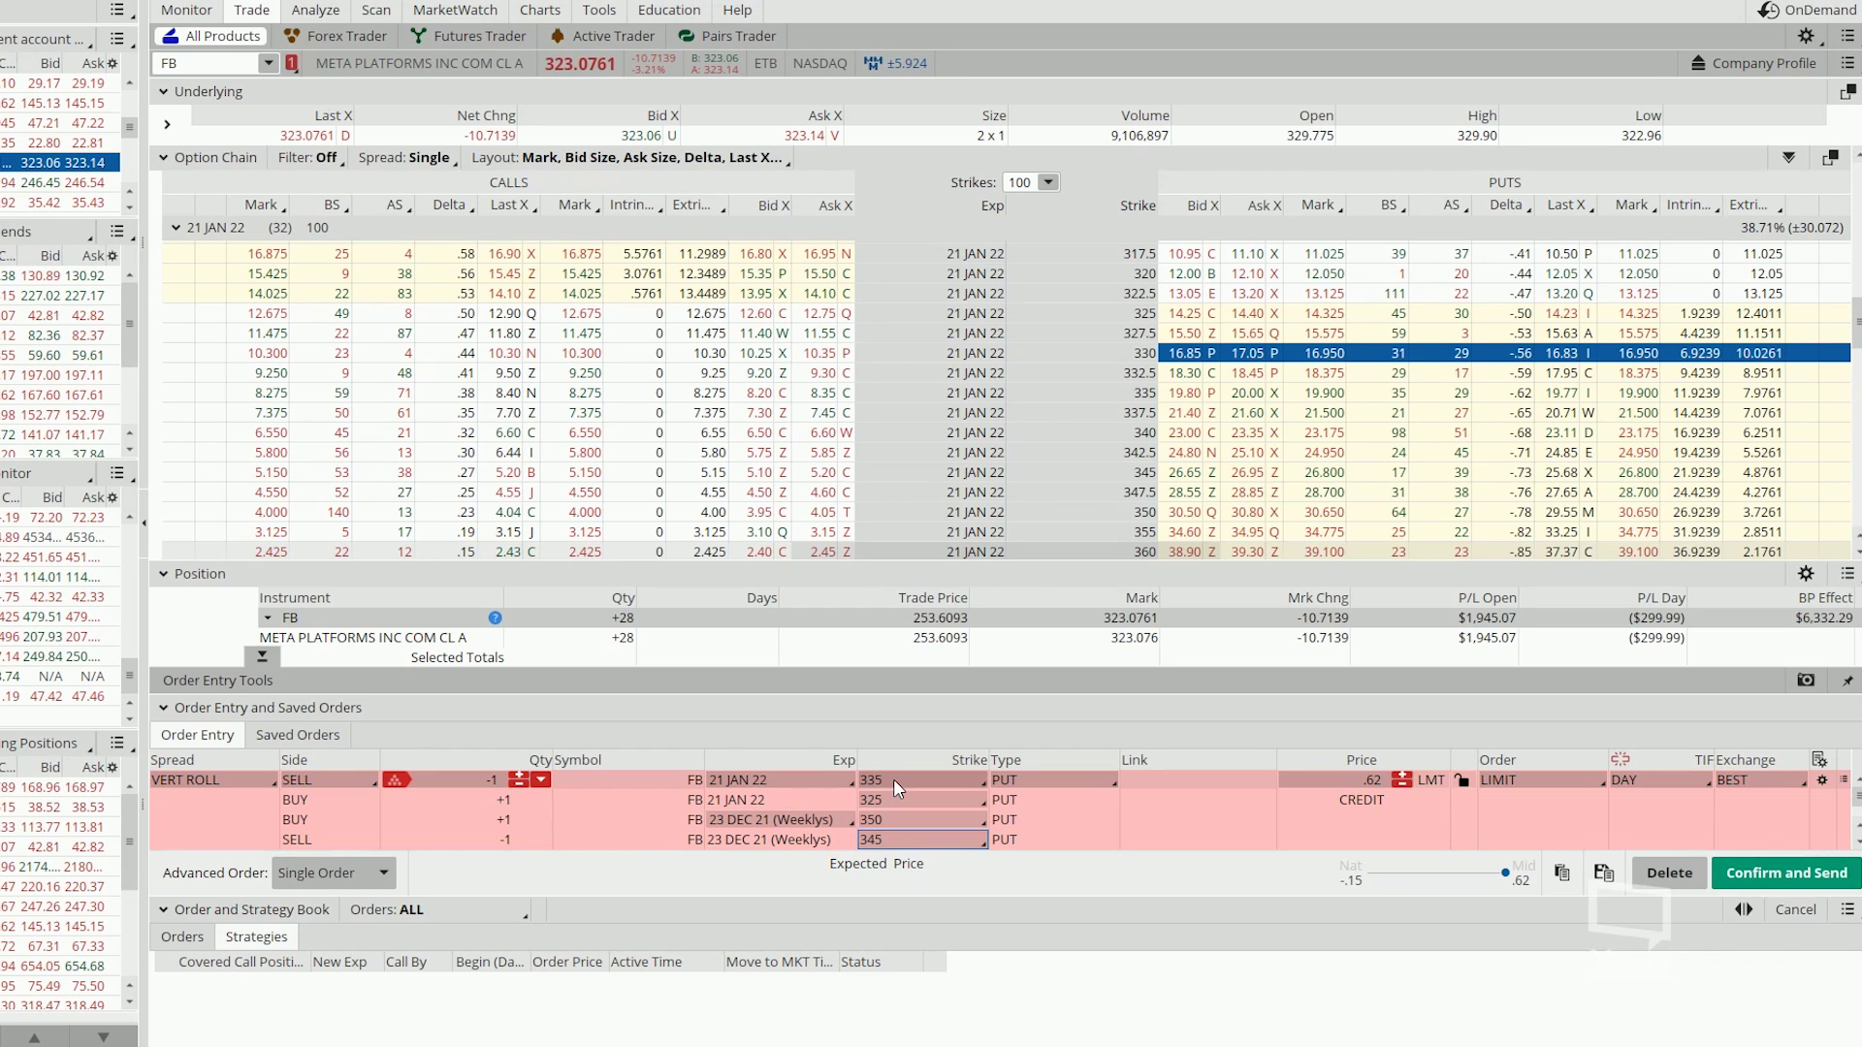
click(540, 9)
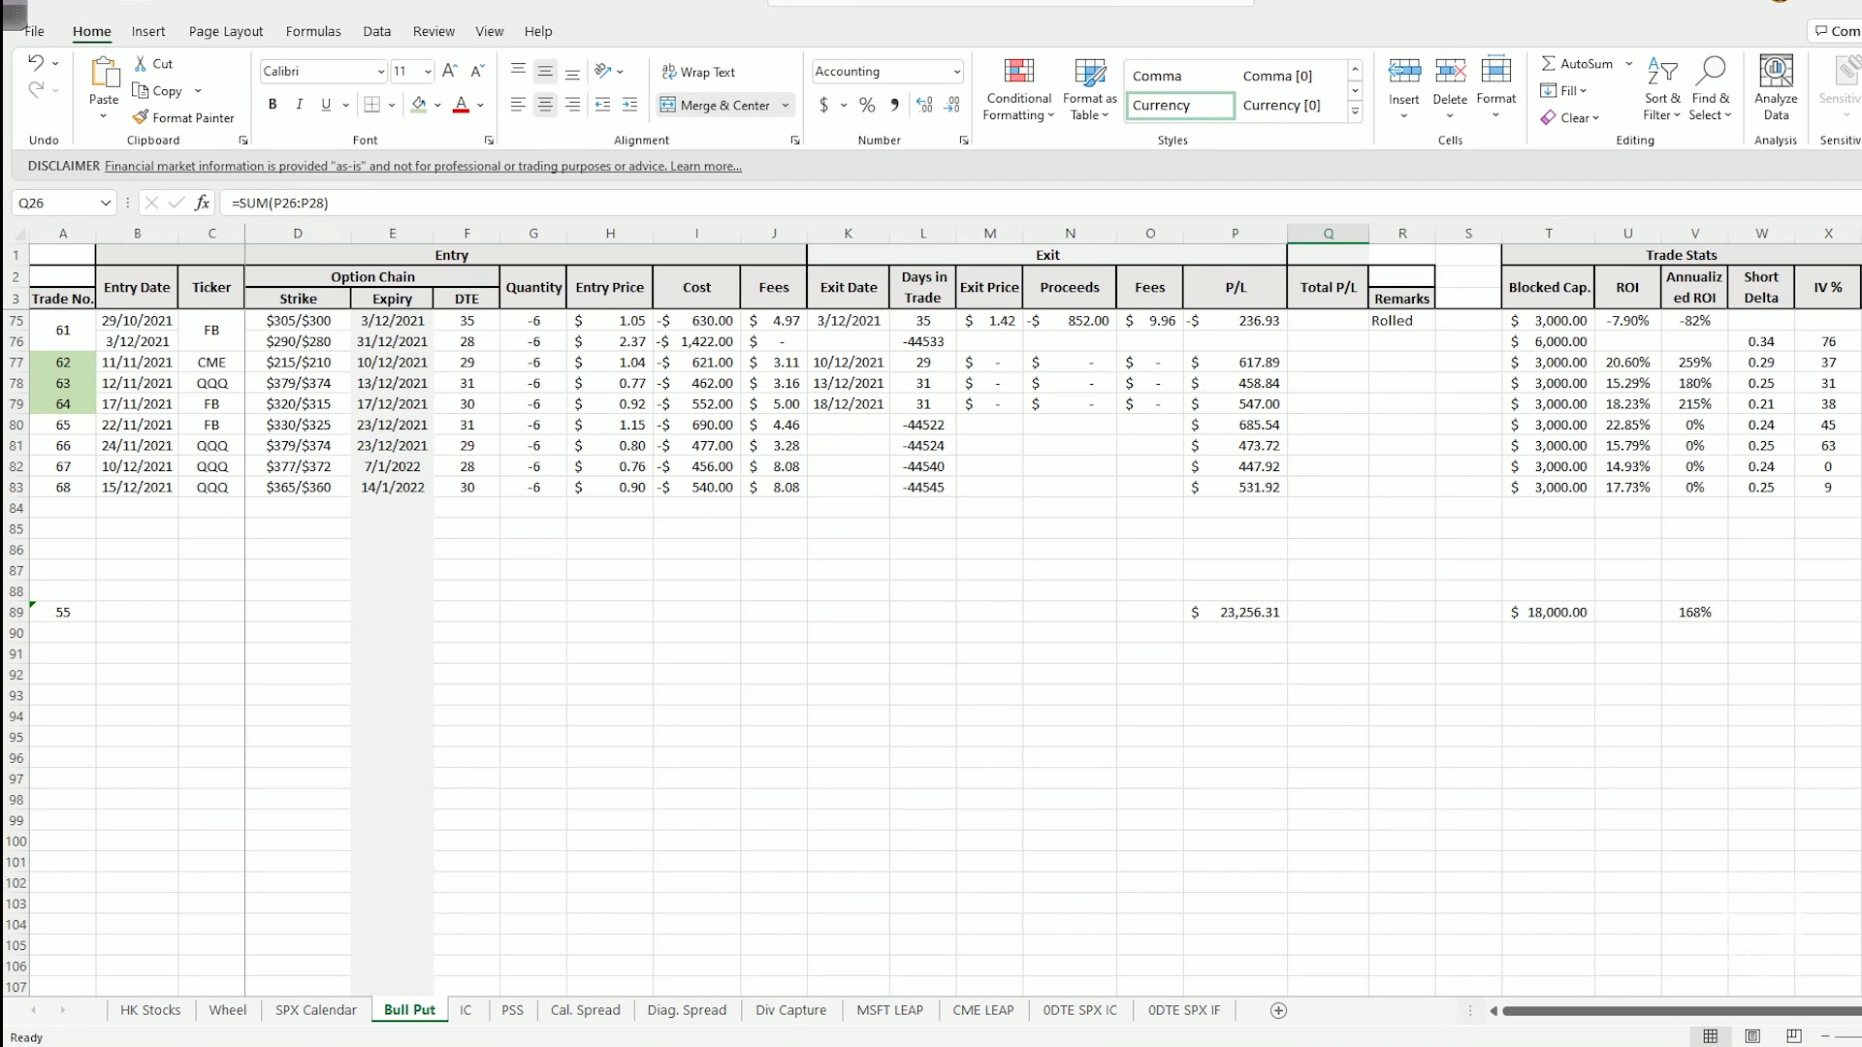
Review the open FB and QQQ bull put trades and the $18,000.00 blocked-capital total in T89
scroll(206, 571, up, 4)
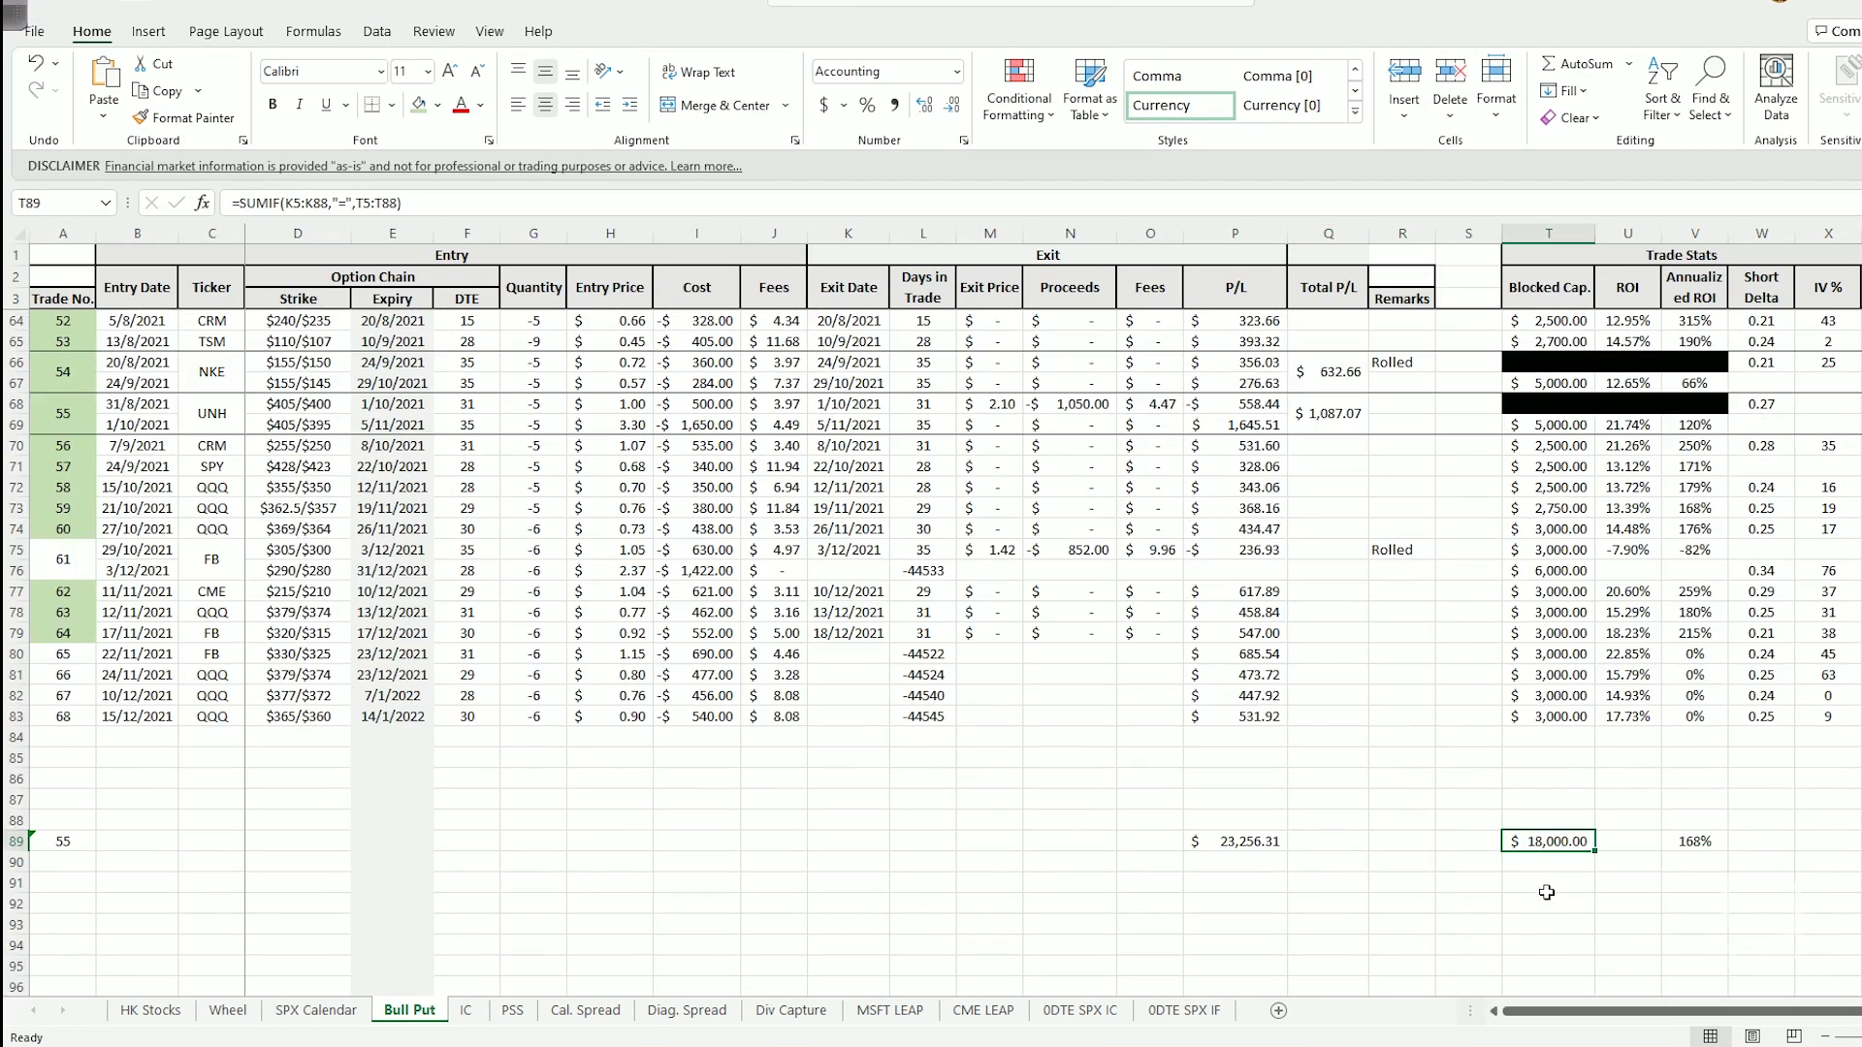
click(206, 571)
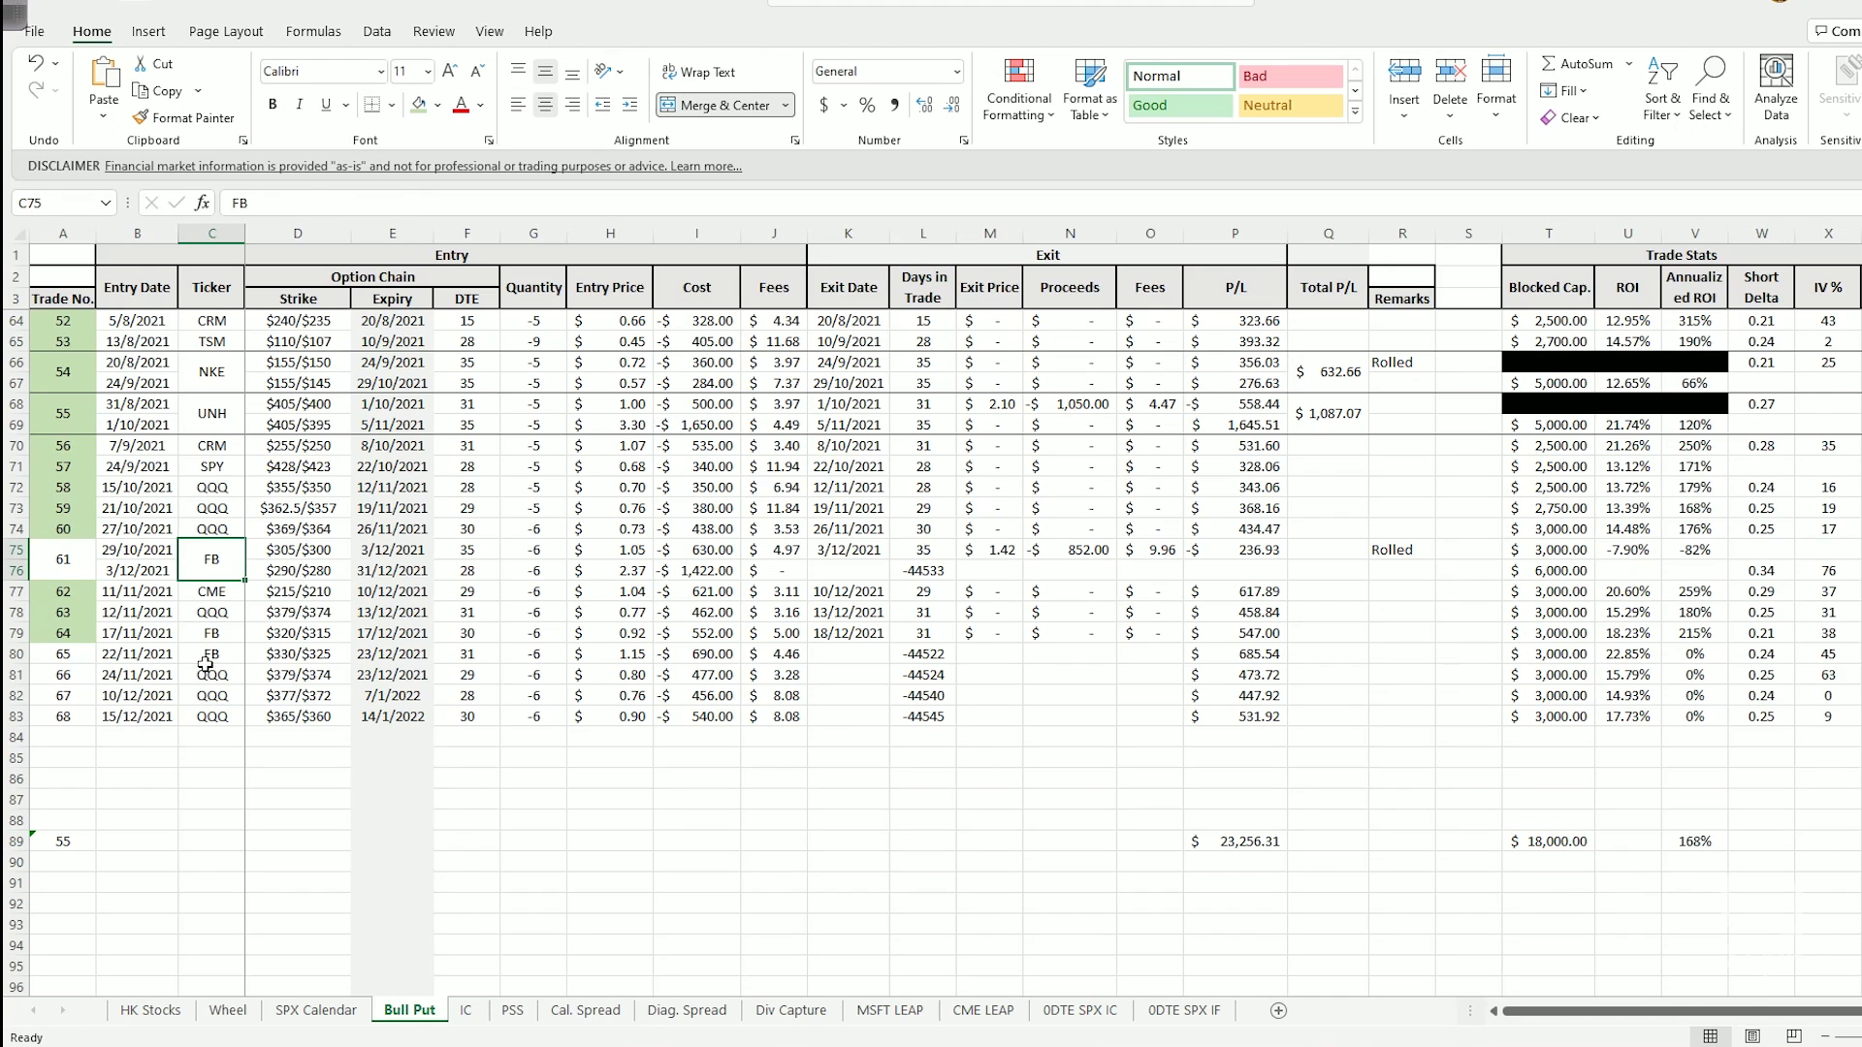
key(Down)
key(Down)
key(Down)
key(Down)
key(Down)
key(Down)
key(Down)
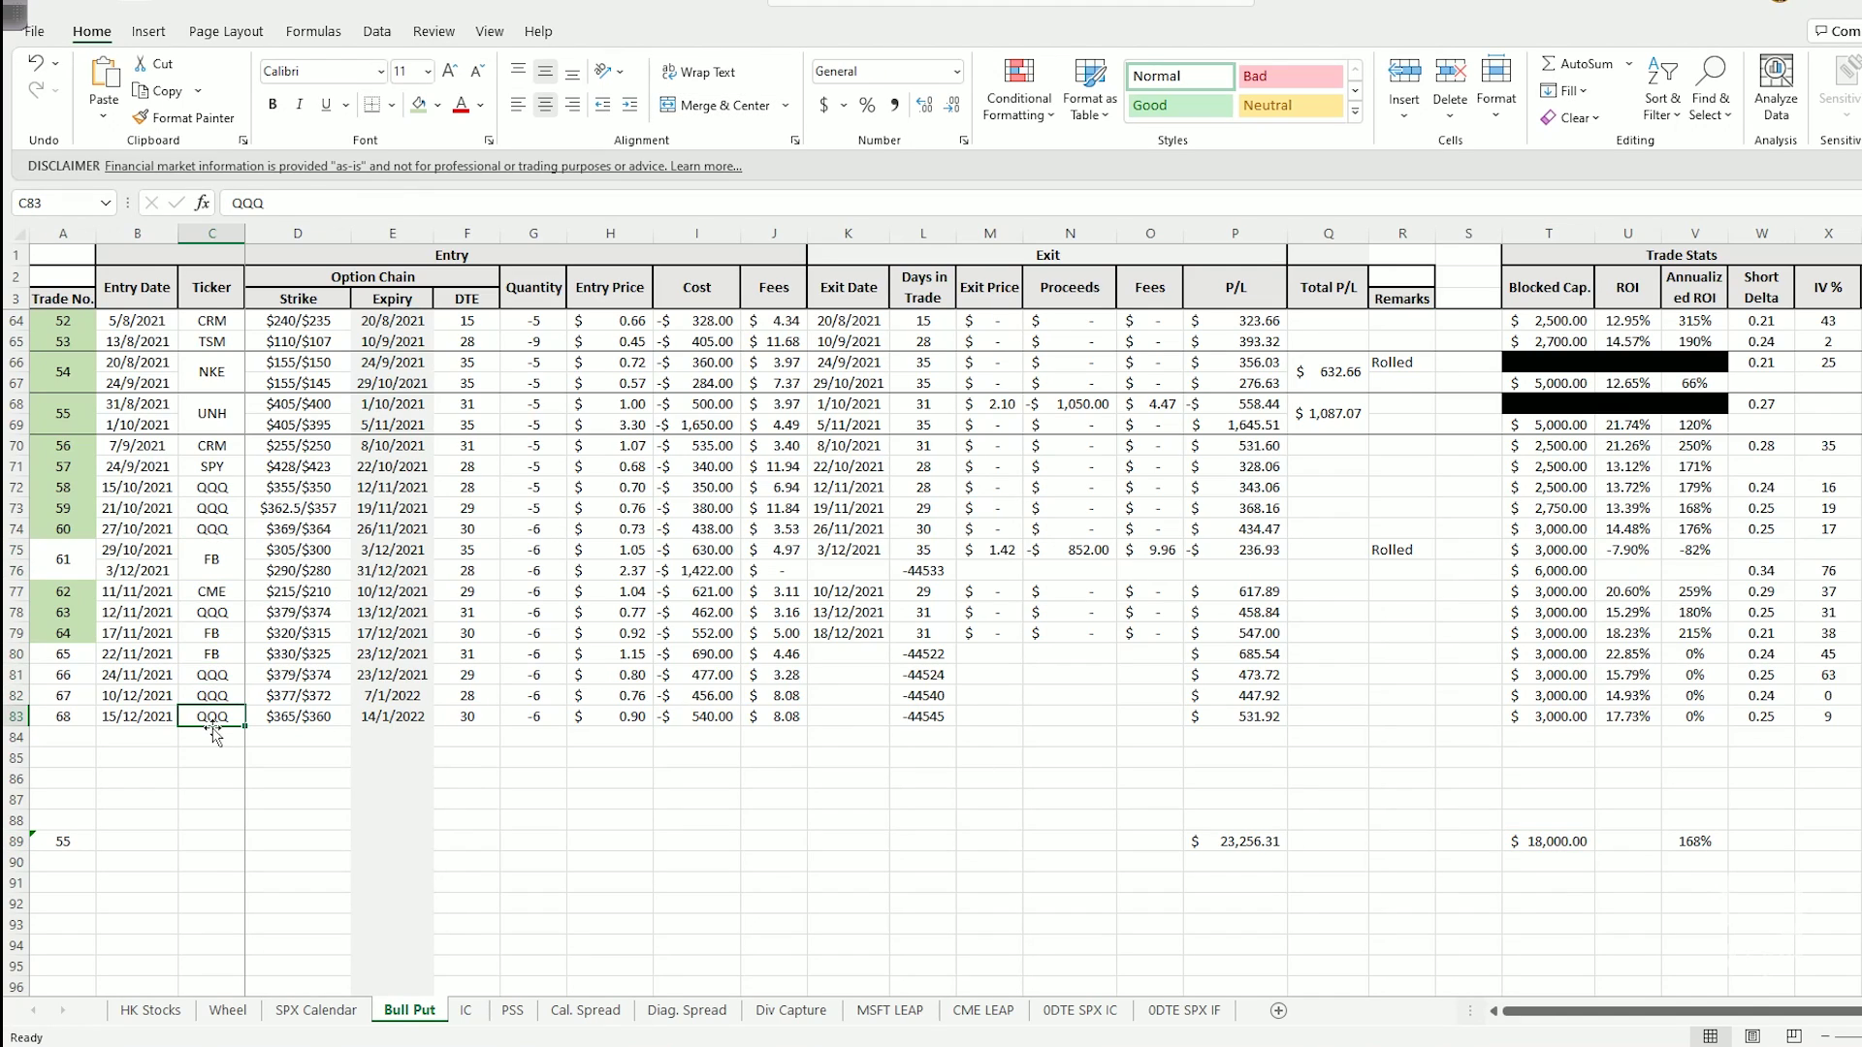
click(206, 570)
click(209, 716)
click(1547, 842)
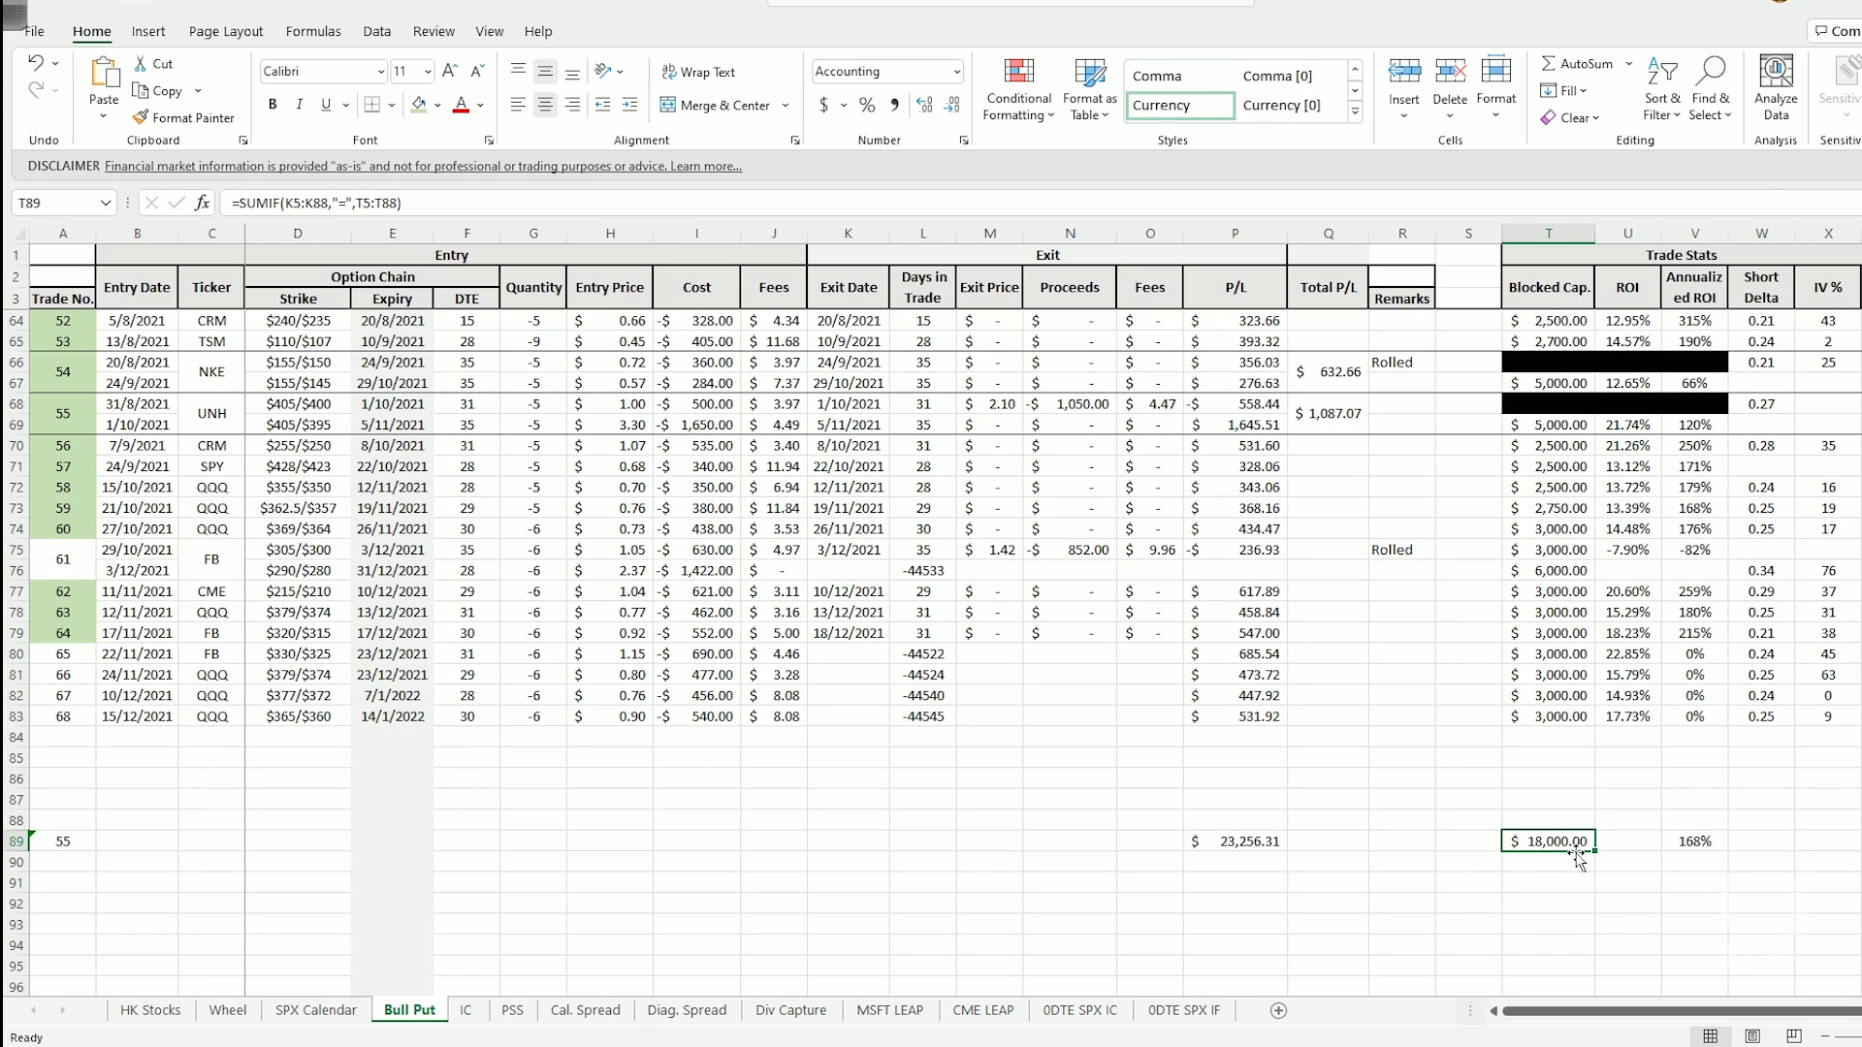
key(alt+Tab)
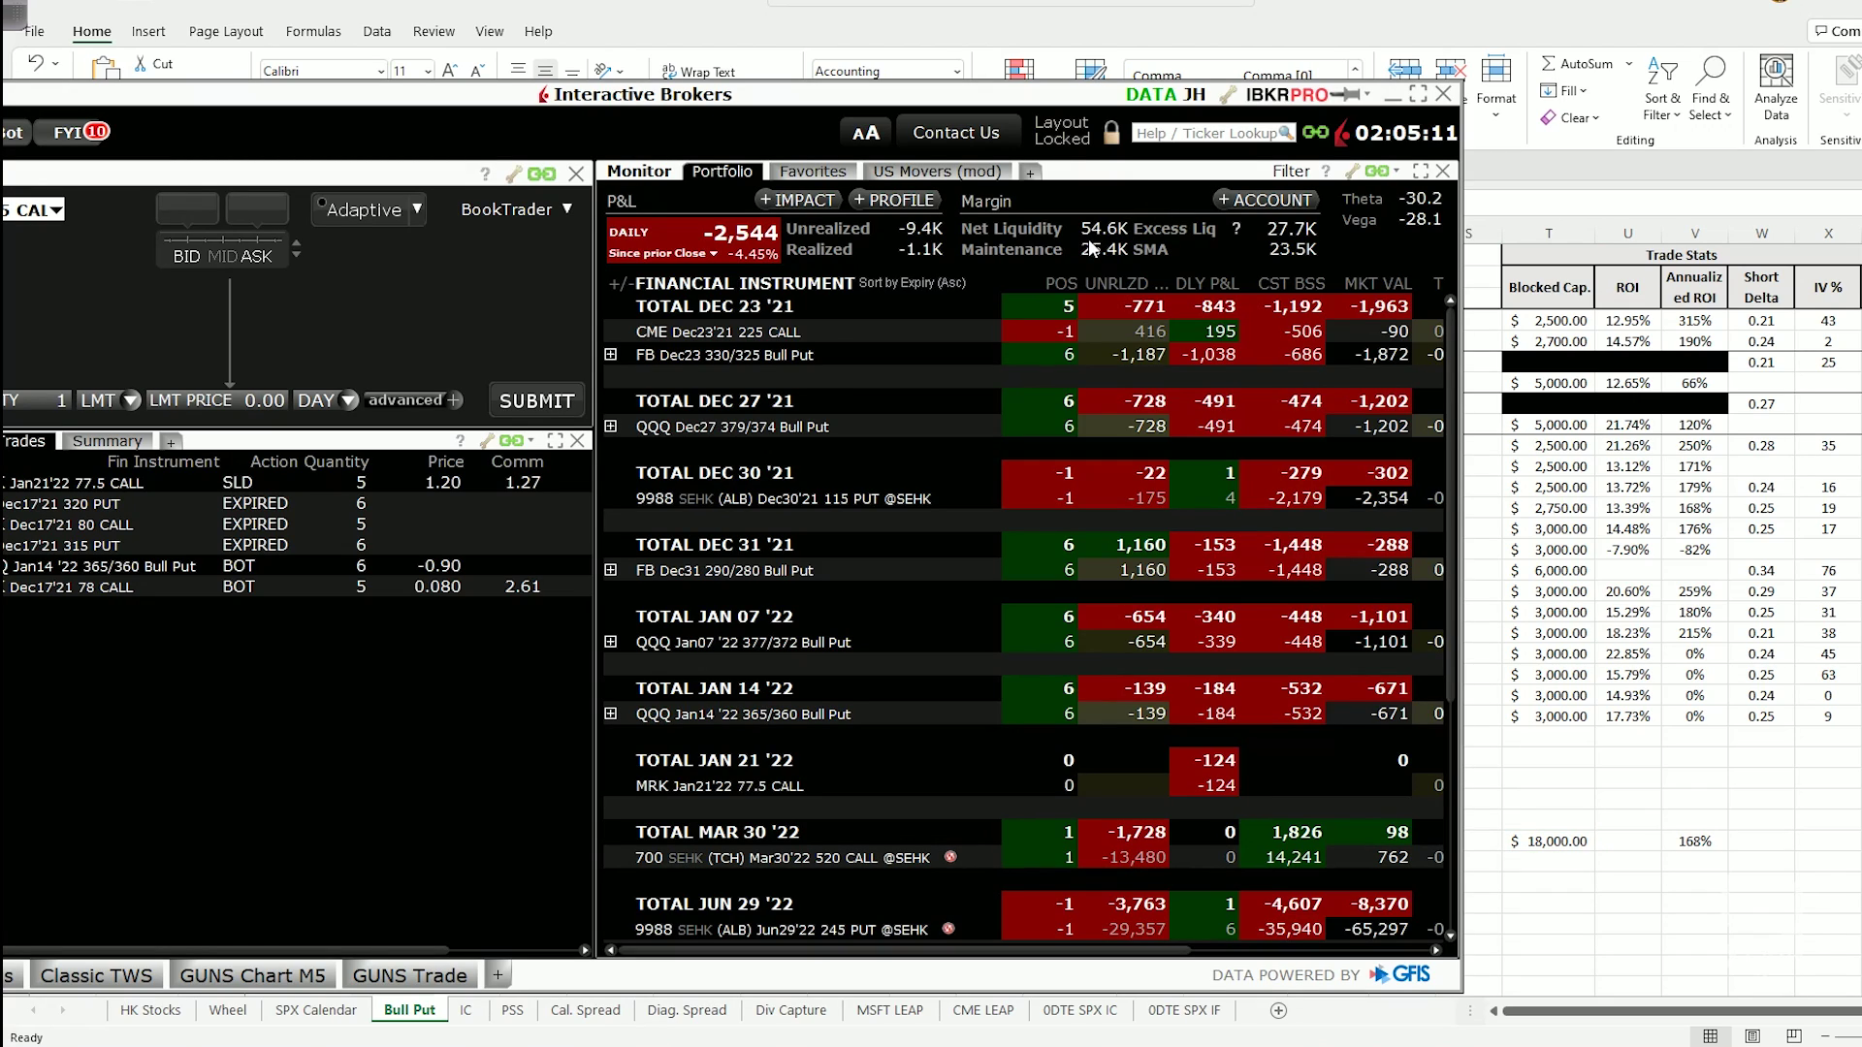
Check the account's Net Liquidity in TWS, then return to the Excel trade journal
mouse_move(1103, 240)
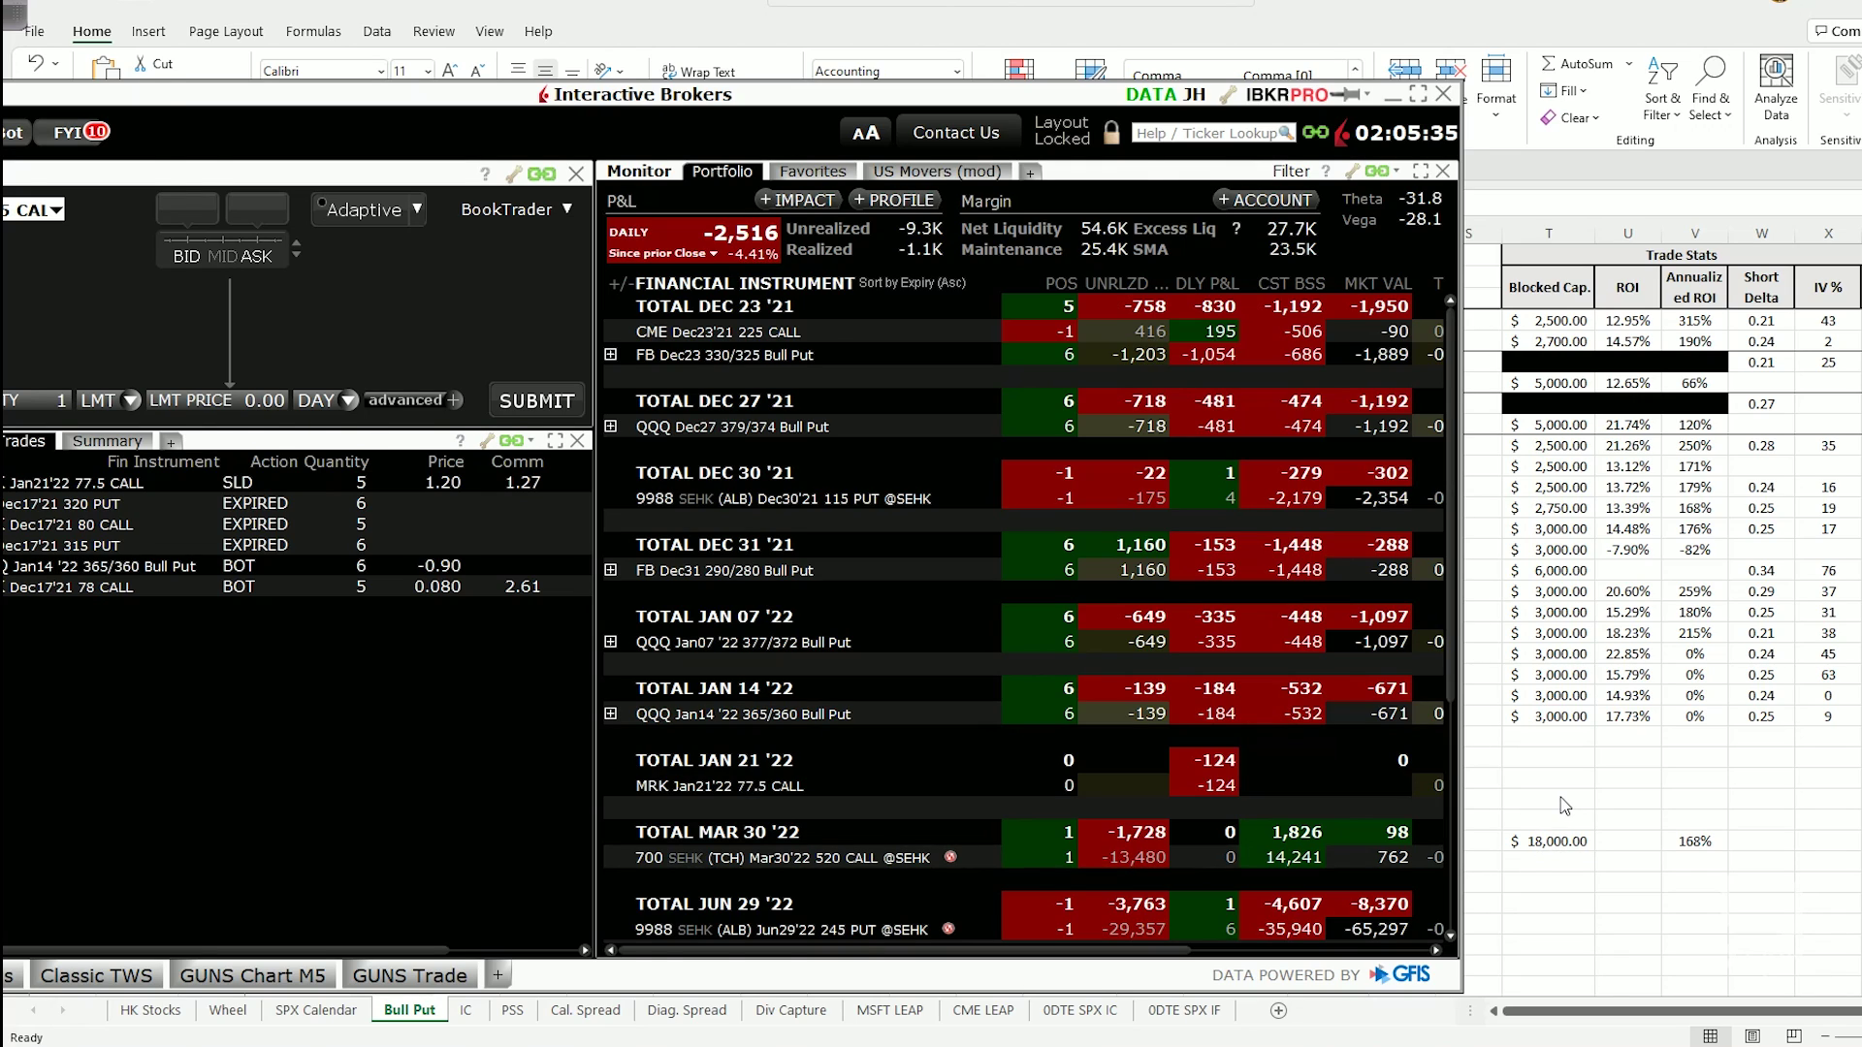
click(1531, 838)
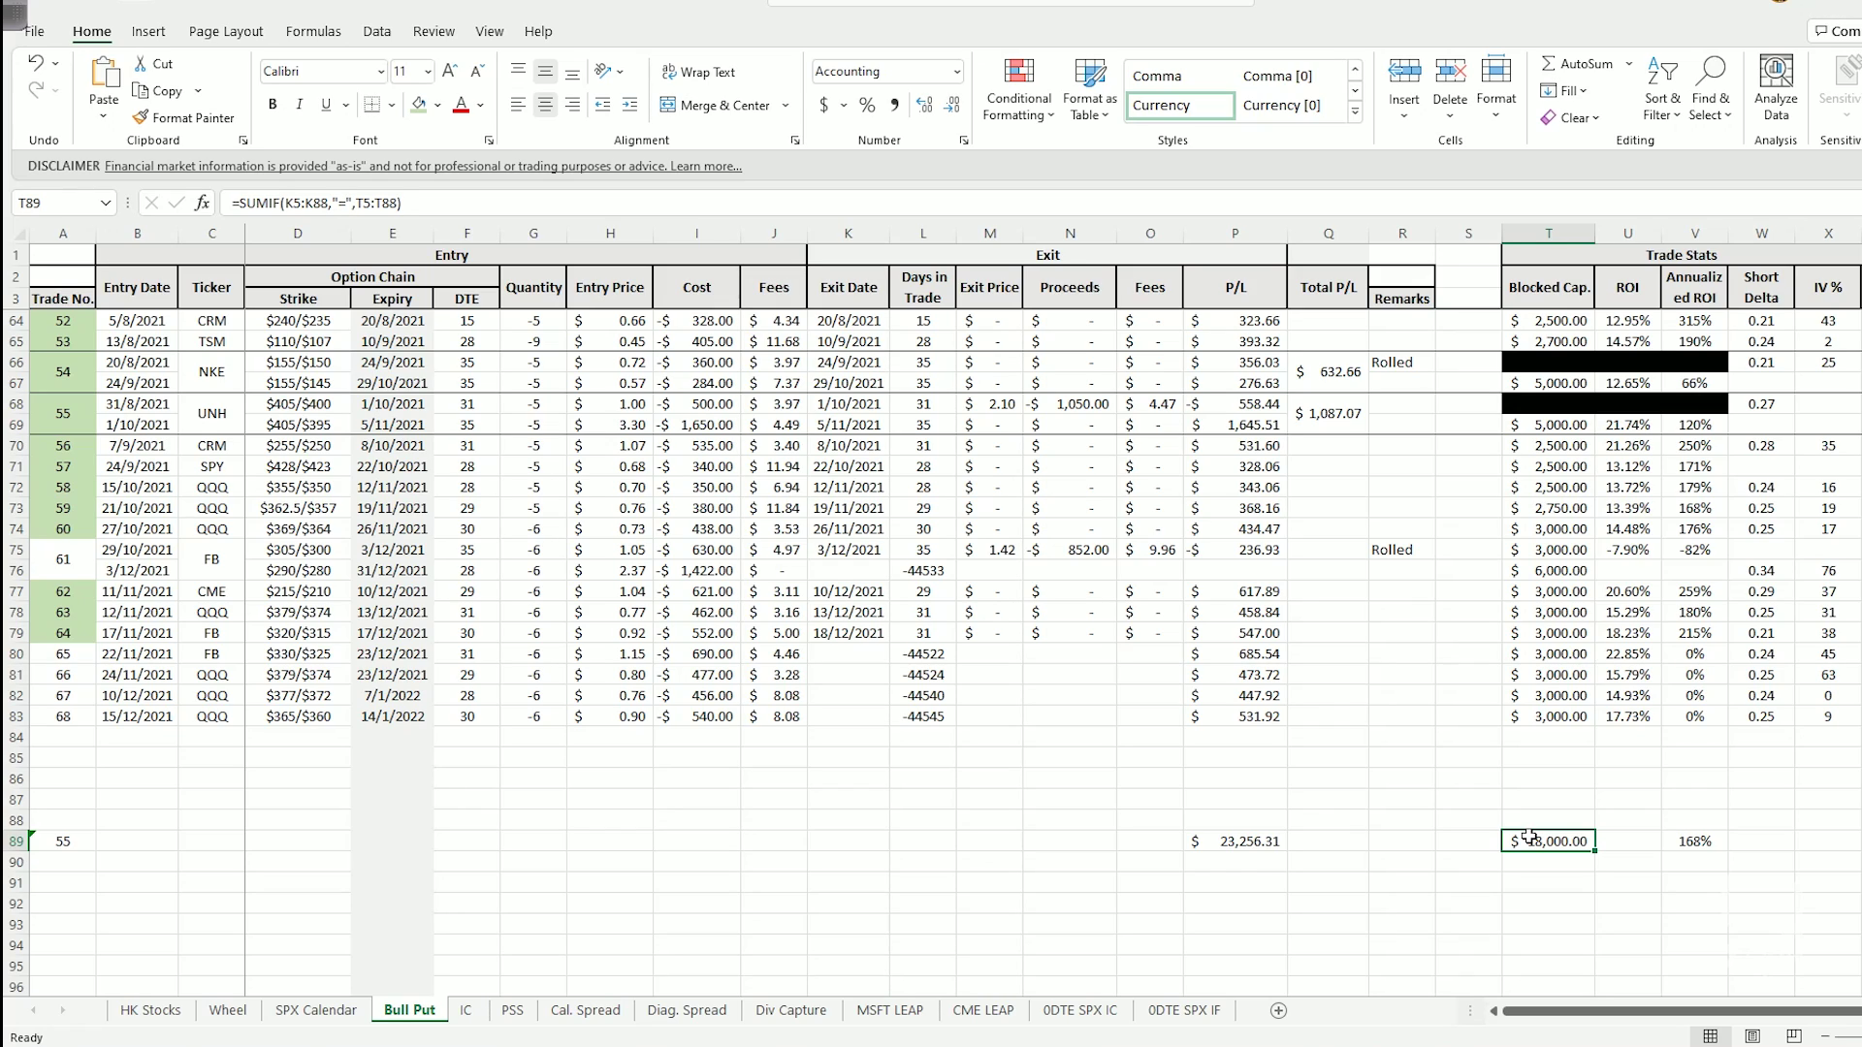
Underline row 75's $305/$300 strikes, -6 quantity and $3,000.00 blocked capital
click(614, 835)
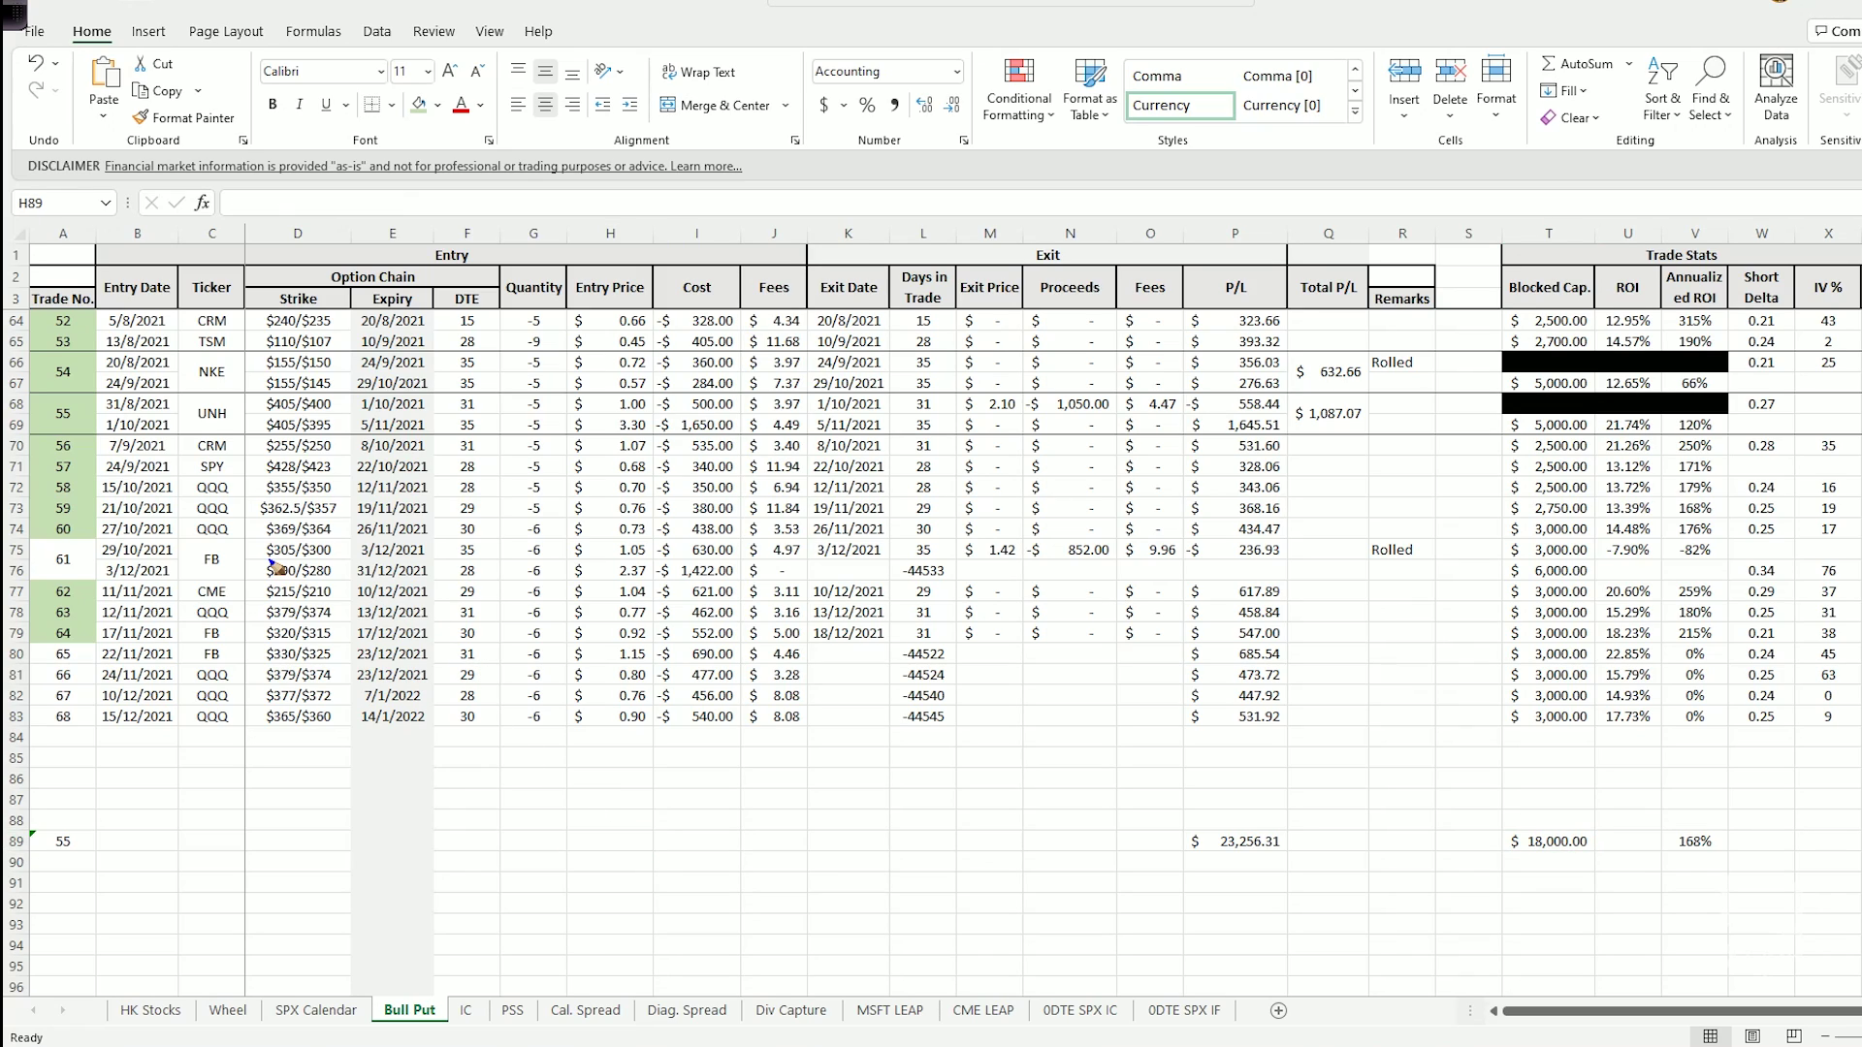
drag(268, 561, 340, 571)
drag(520, 561, 545, 561)
drag(1513, 560, 1583, 562)
Underline the $290/$280 strikes, $6,000.00 and $18,000.00 in ink, undo one stroke, then switch to TWS
drag(269, 580, 326, 580)
drag(1514, 574, 1576, 578)
drag(1499, 860, 1579, 850)
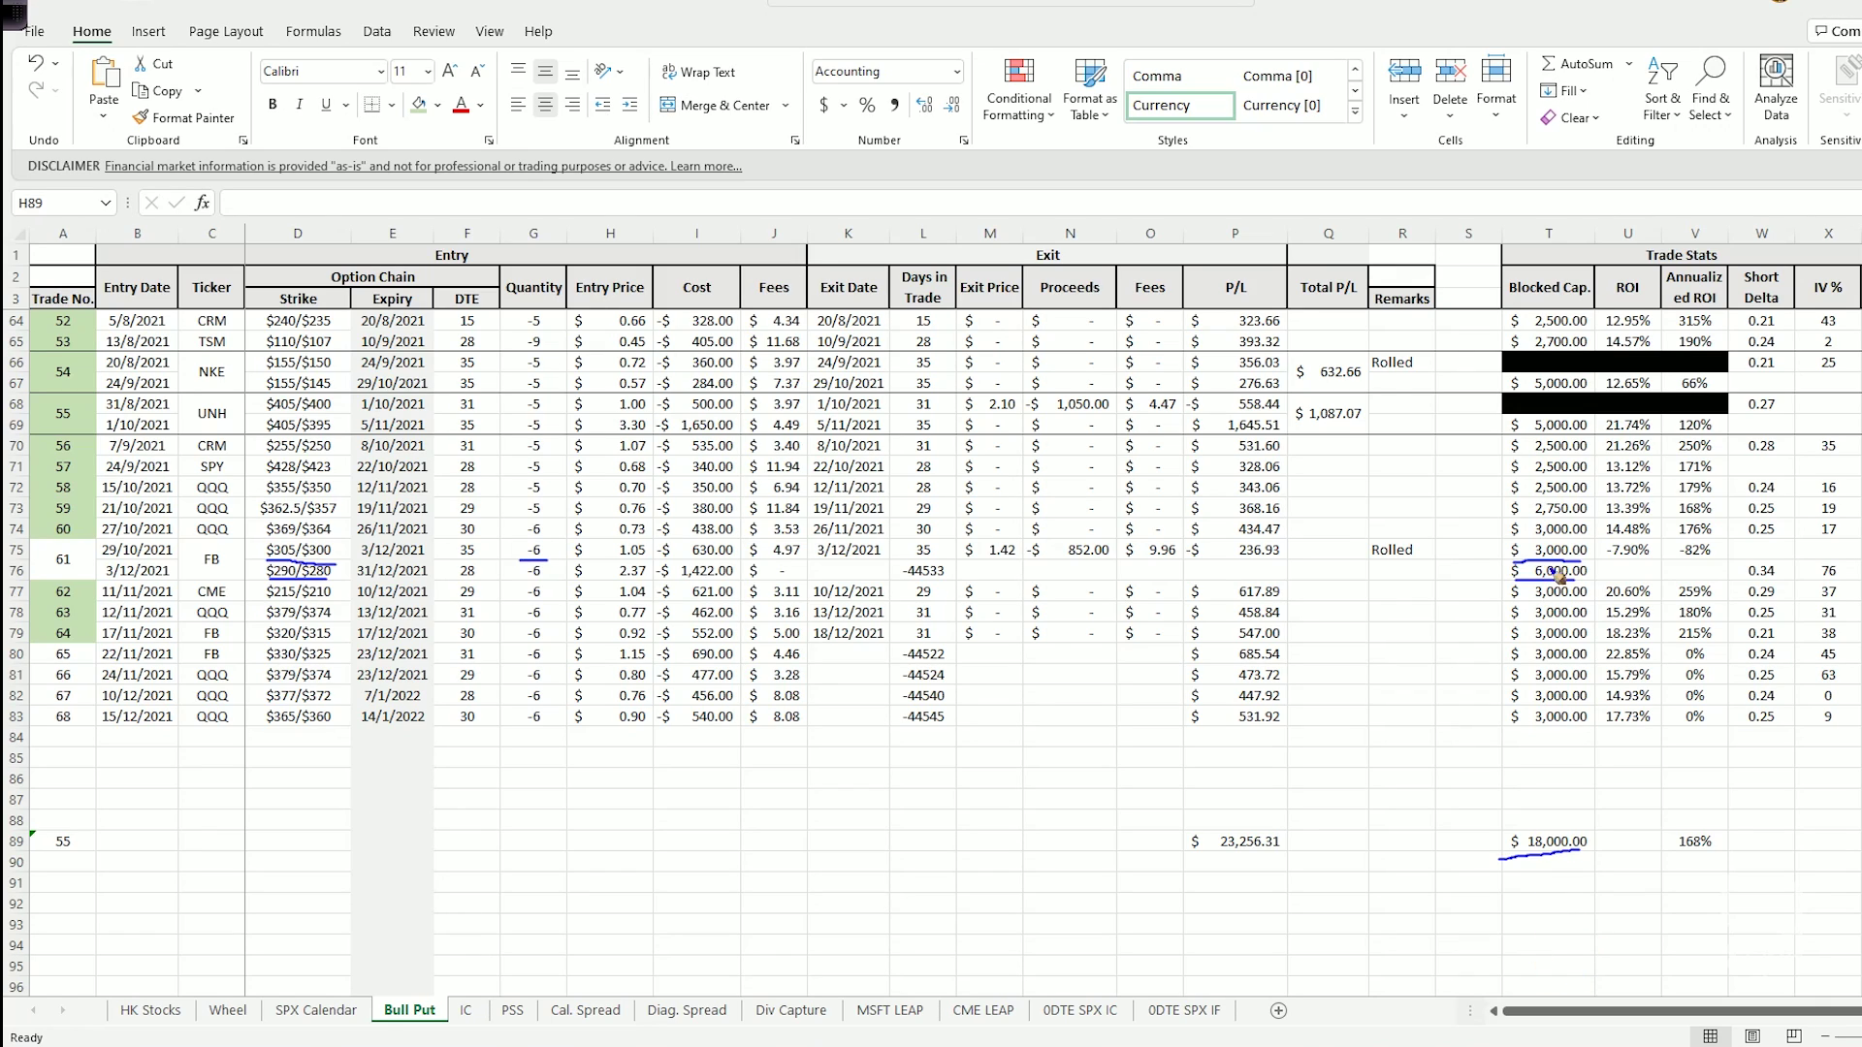
key(ctrl+z)
key(alt+Tab)
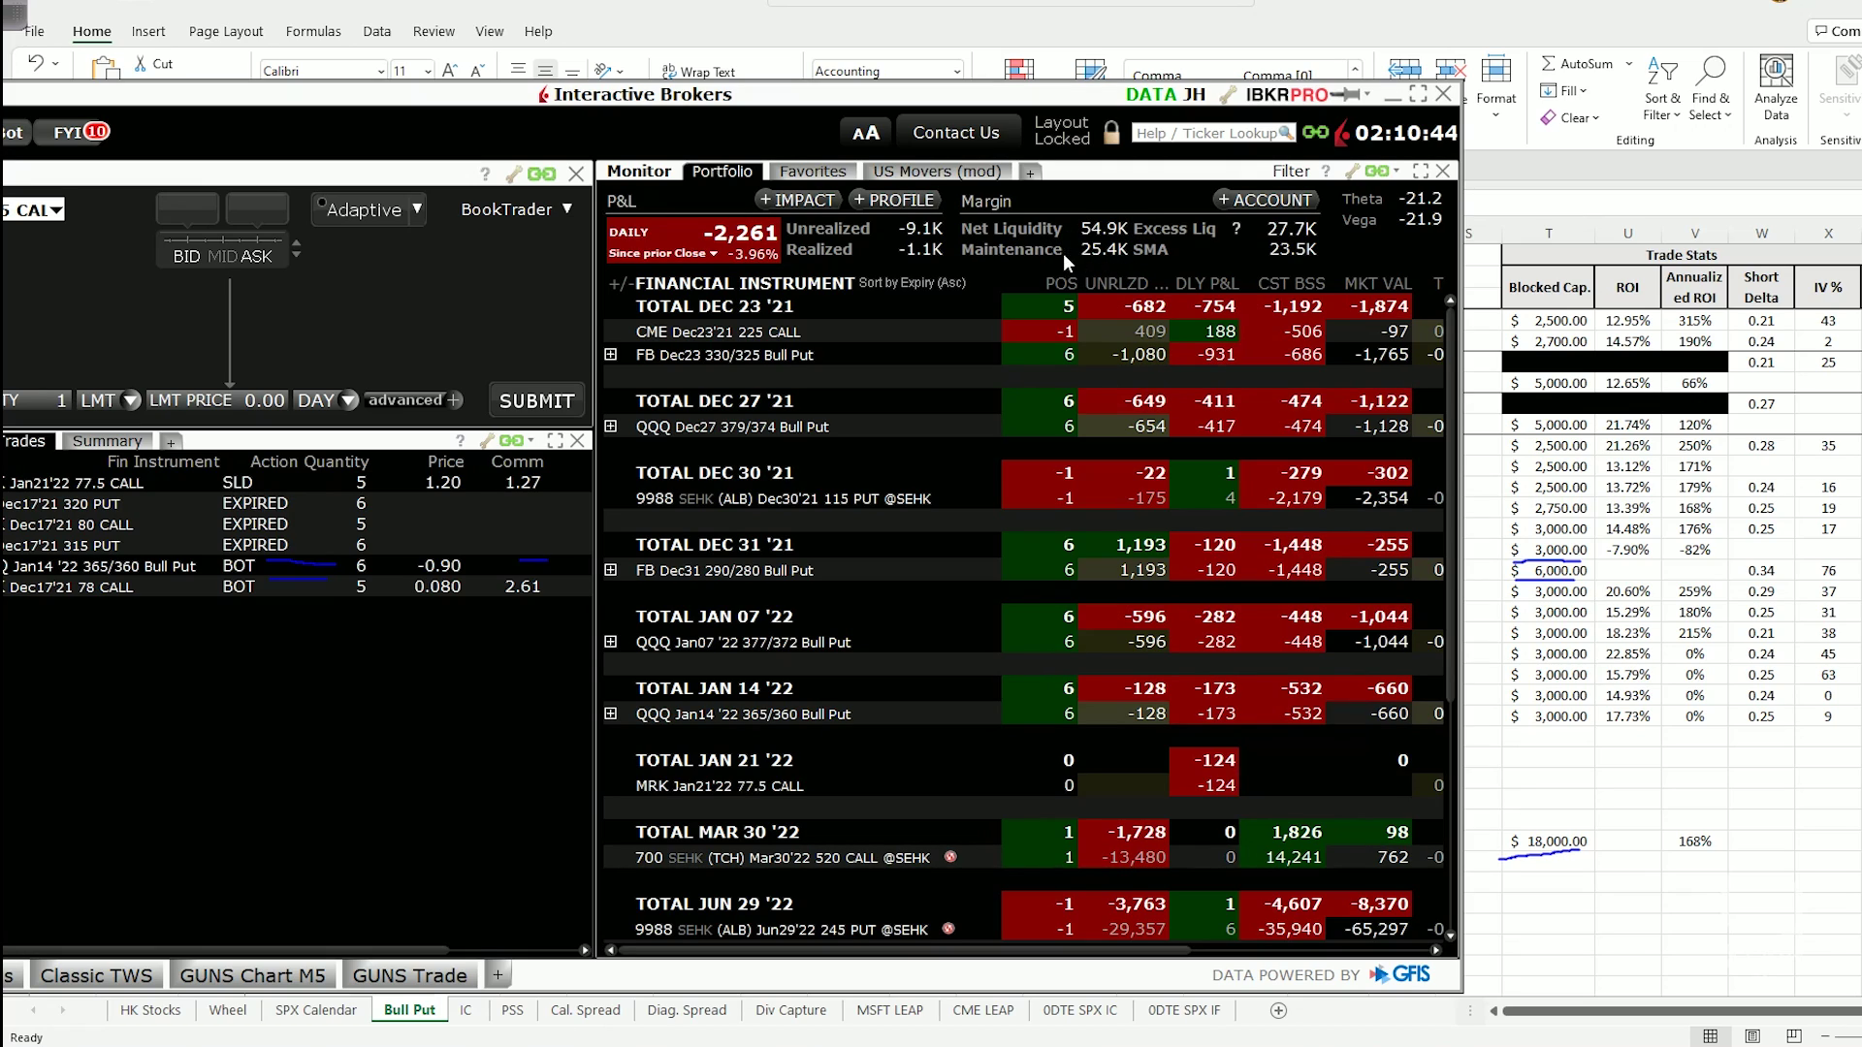
Check the 25.4K maintenance margin in the TWS Portfolio panel, then return to Excel
mouse_move(1085, 256)
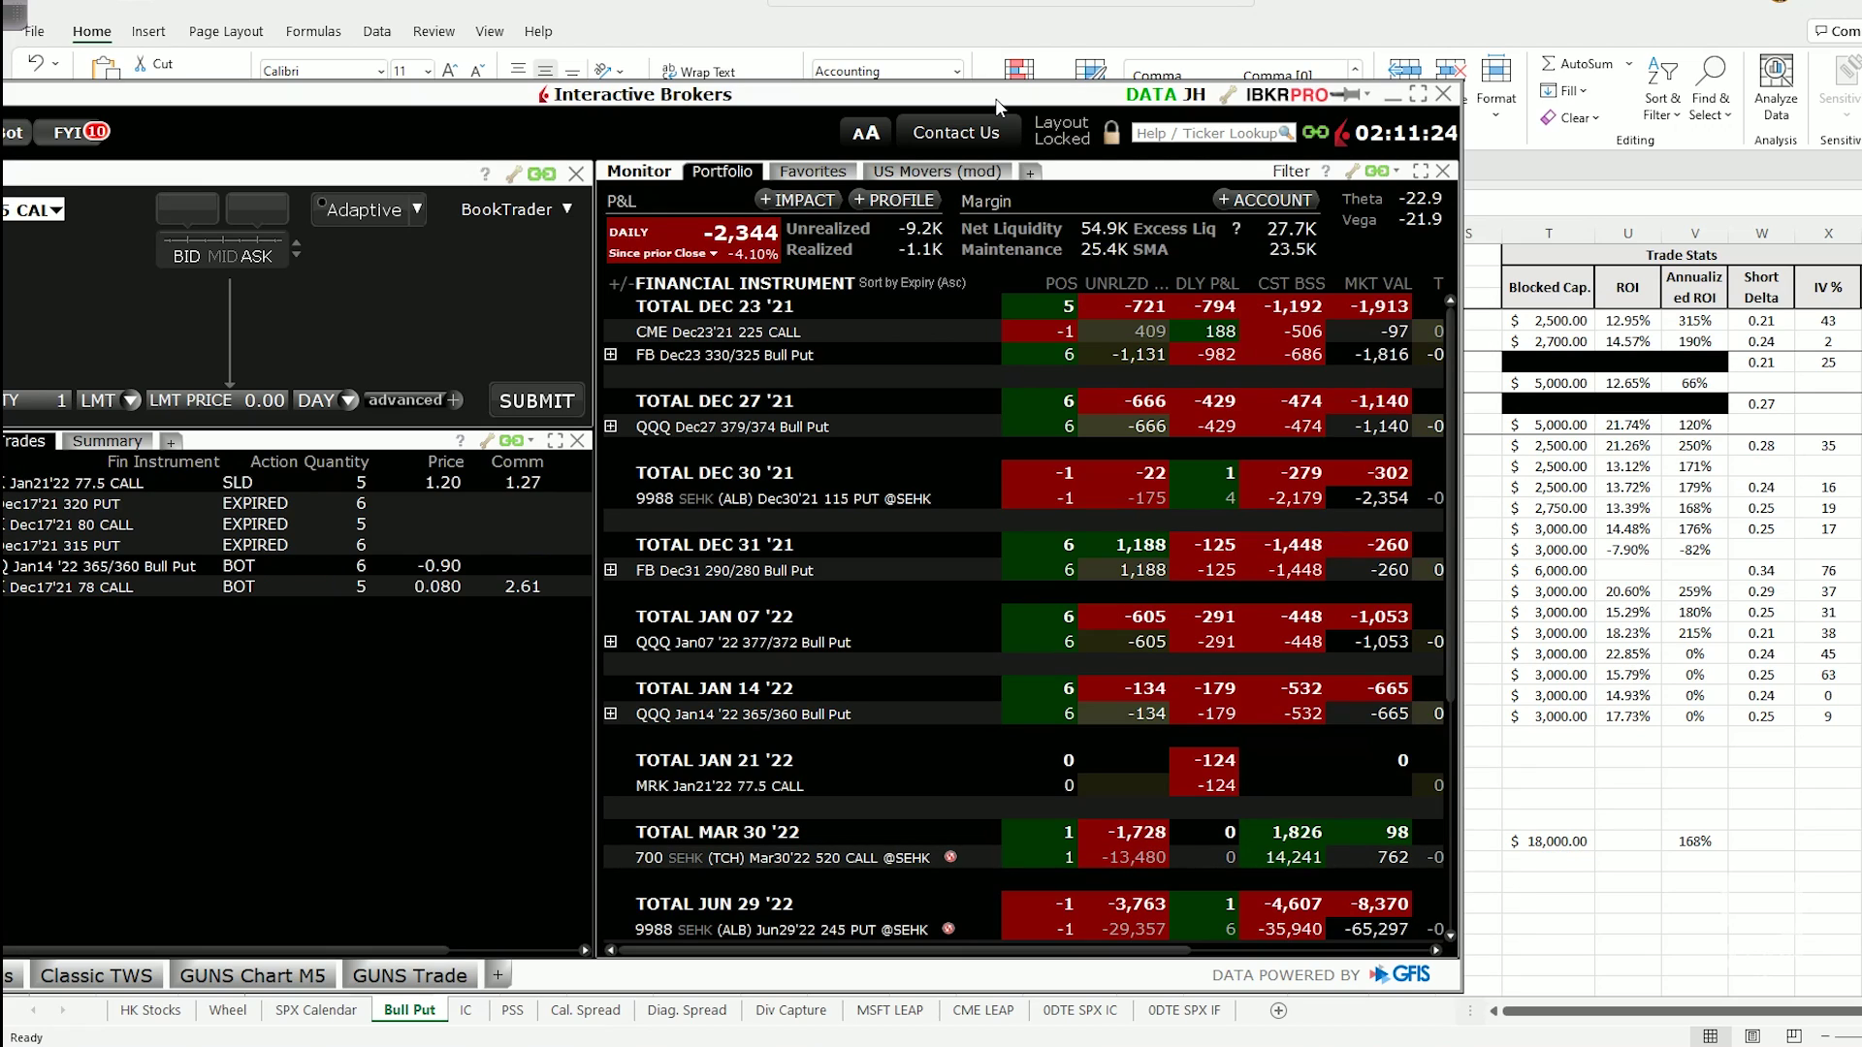
key(alt+Tab)
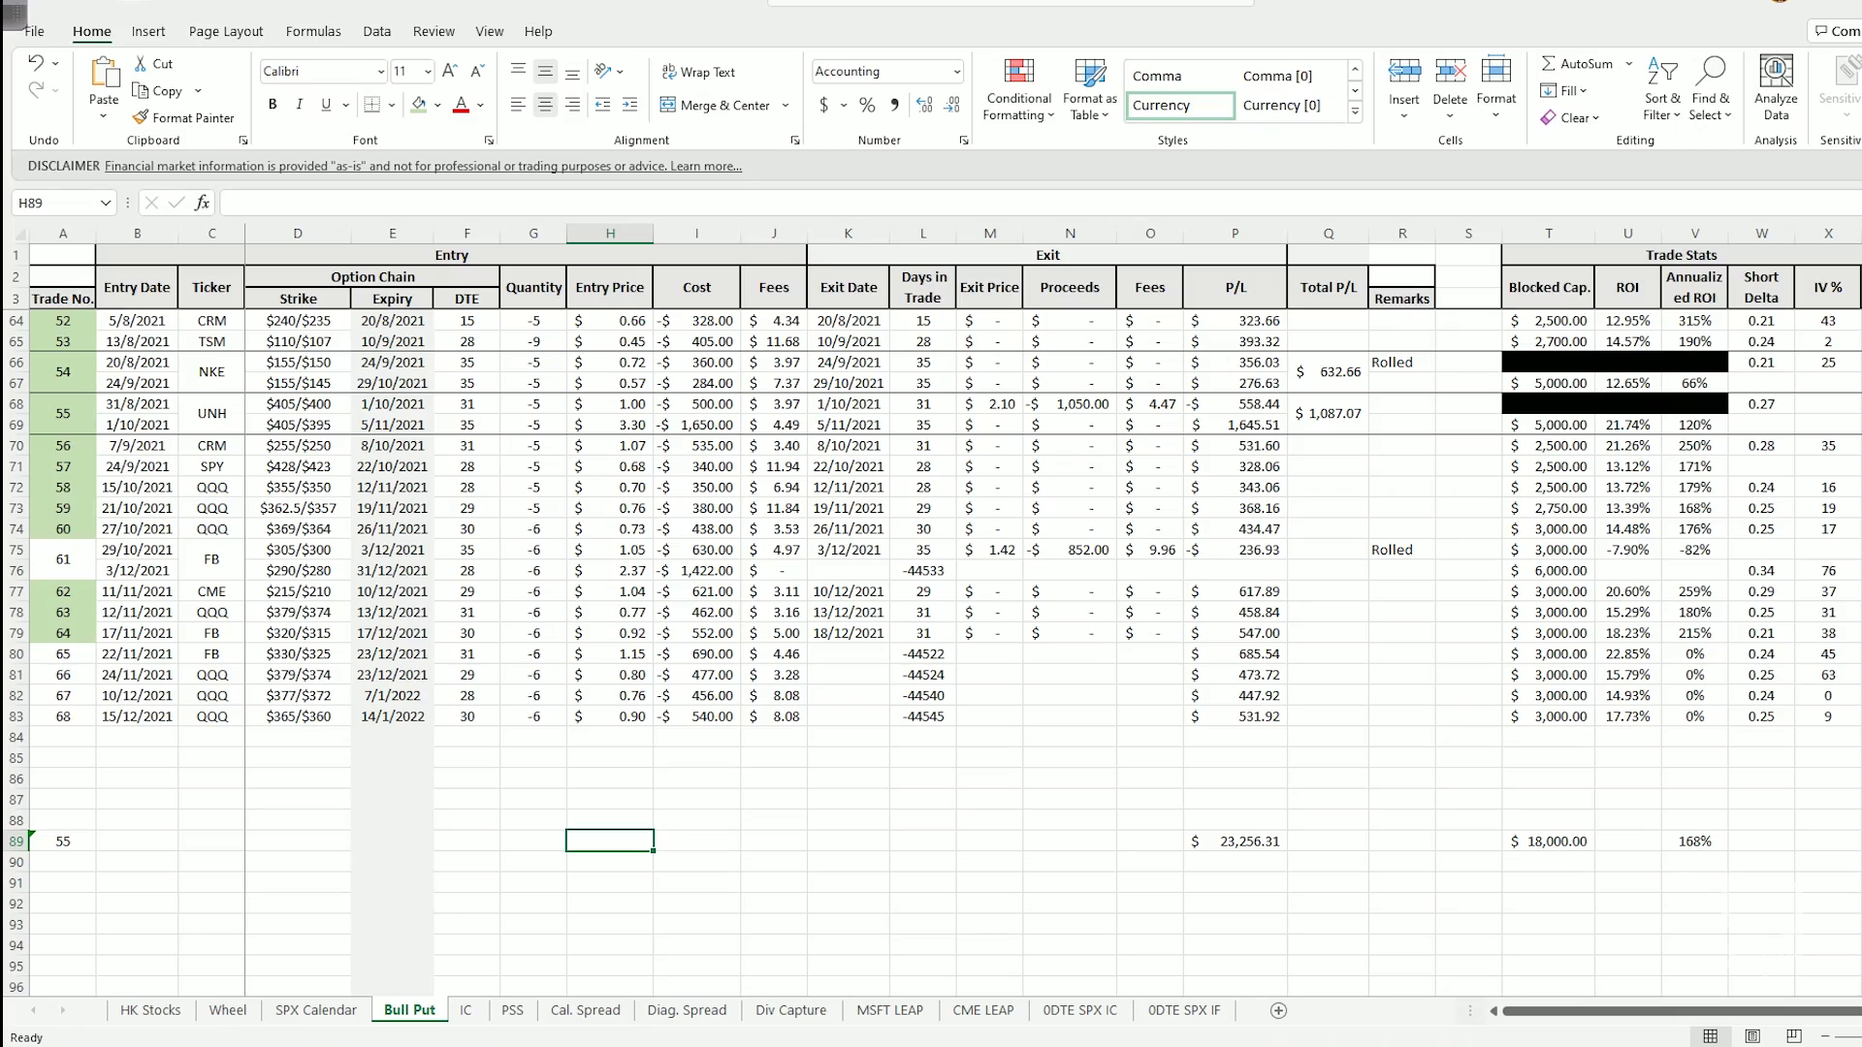
Scroll the journal up and review the FB Dec23 330/325 Bull Put position in TWS
scroll(931, 650, up, 9)
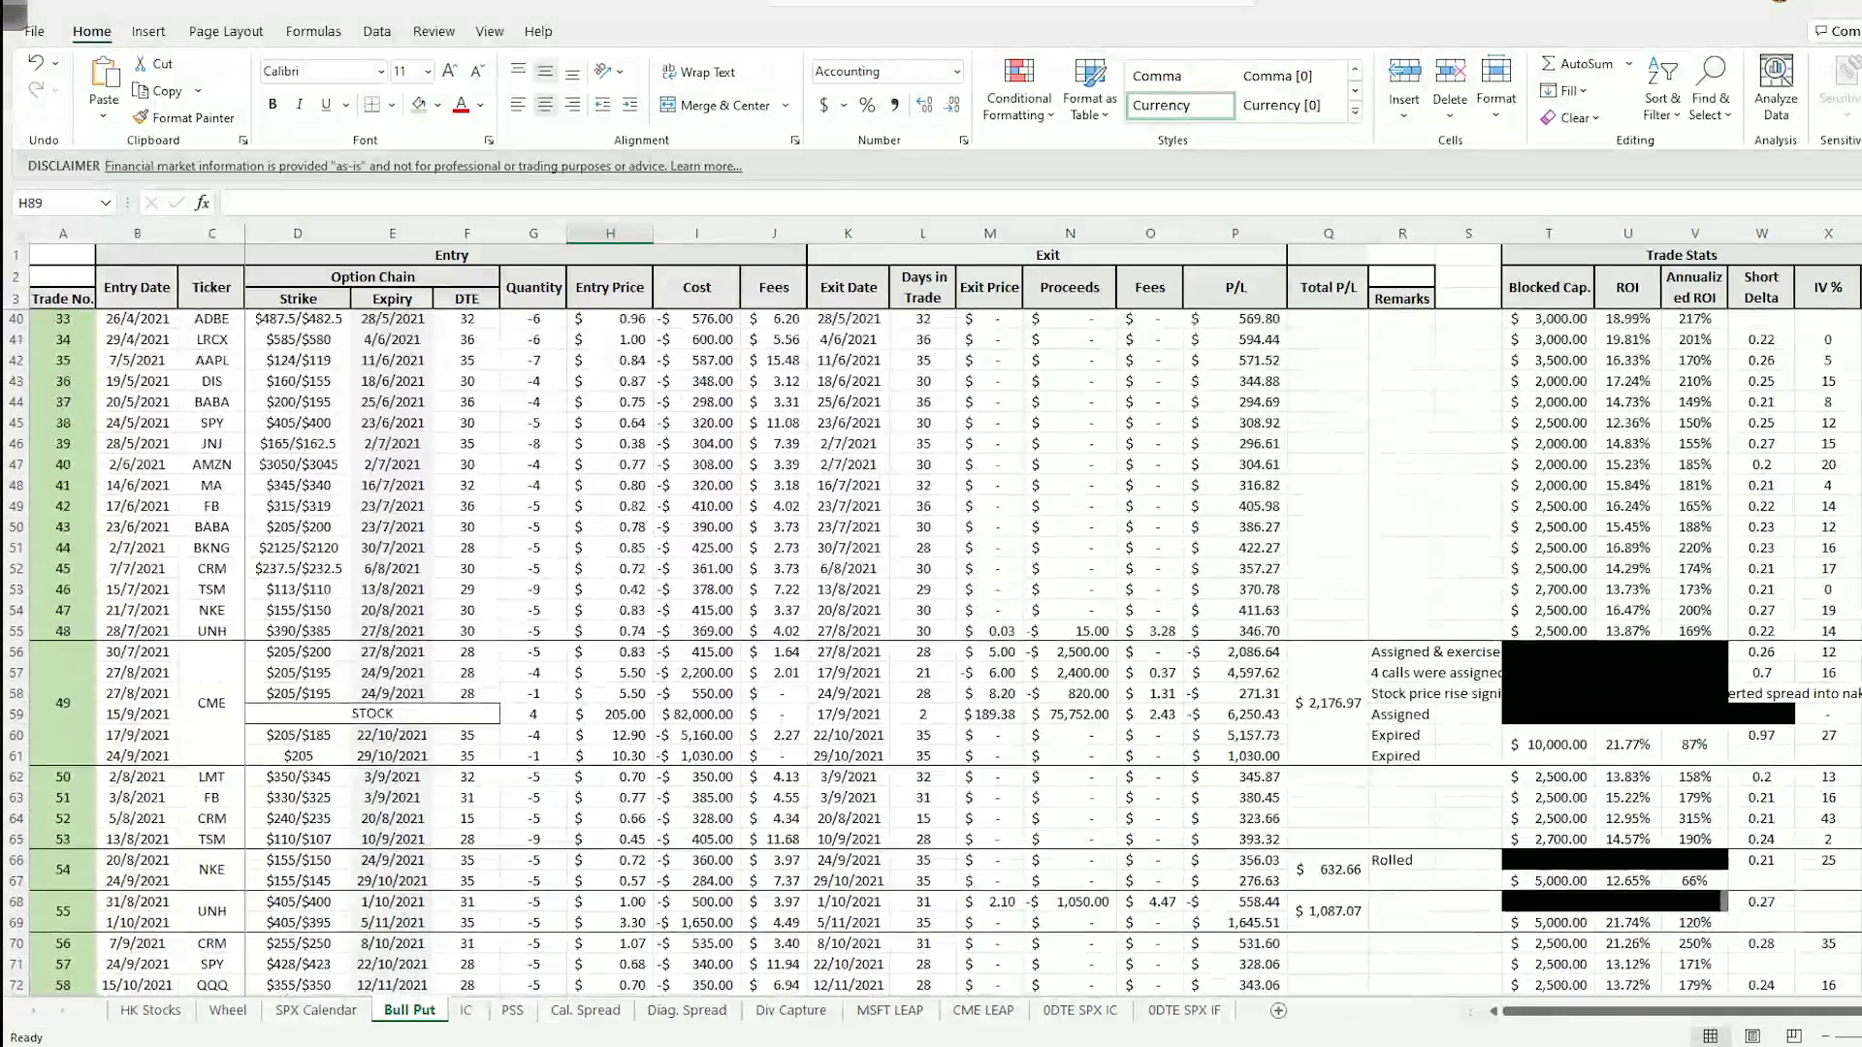
scroll(931, 650, up, 5)
key(alt+Tab)
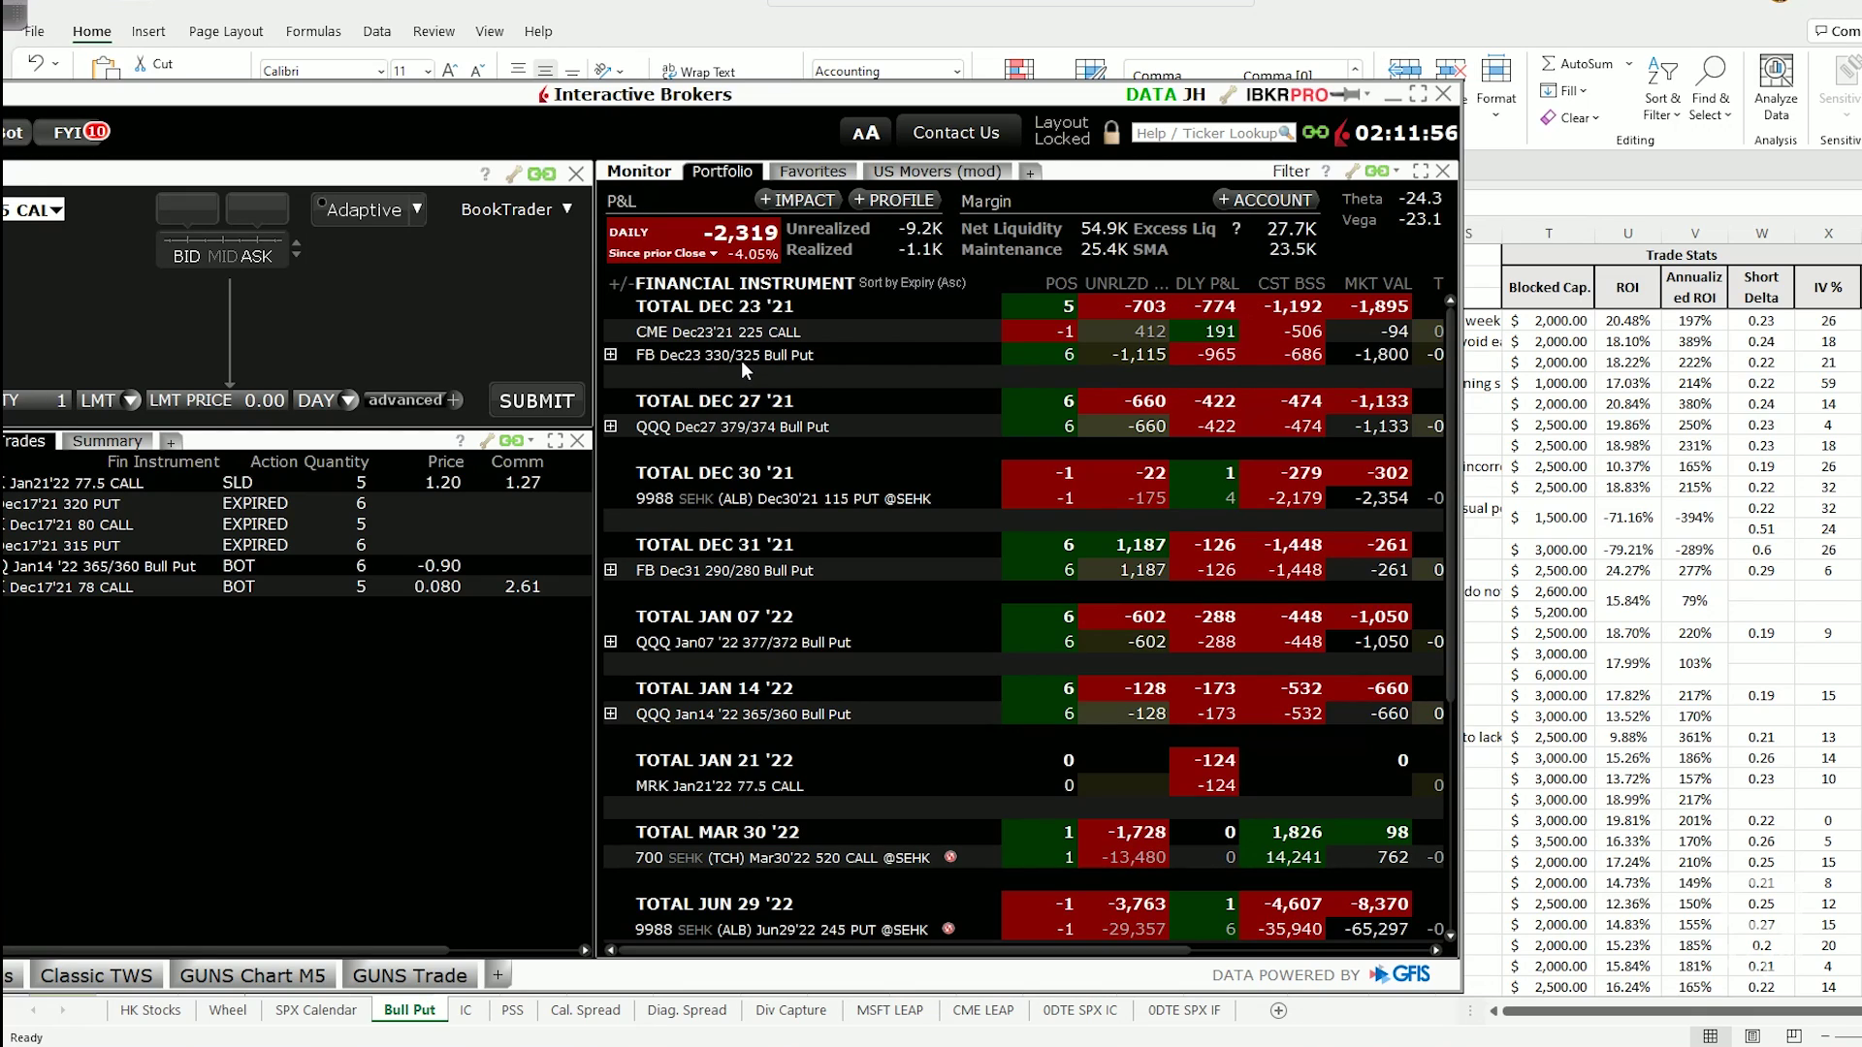
mouse_move(741, 359)
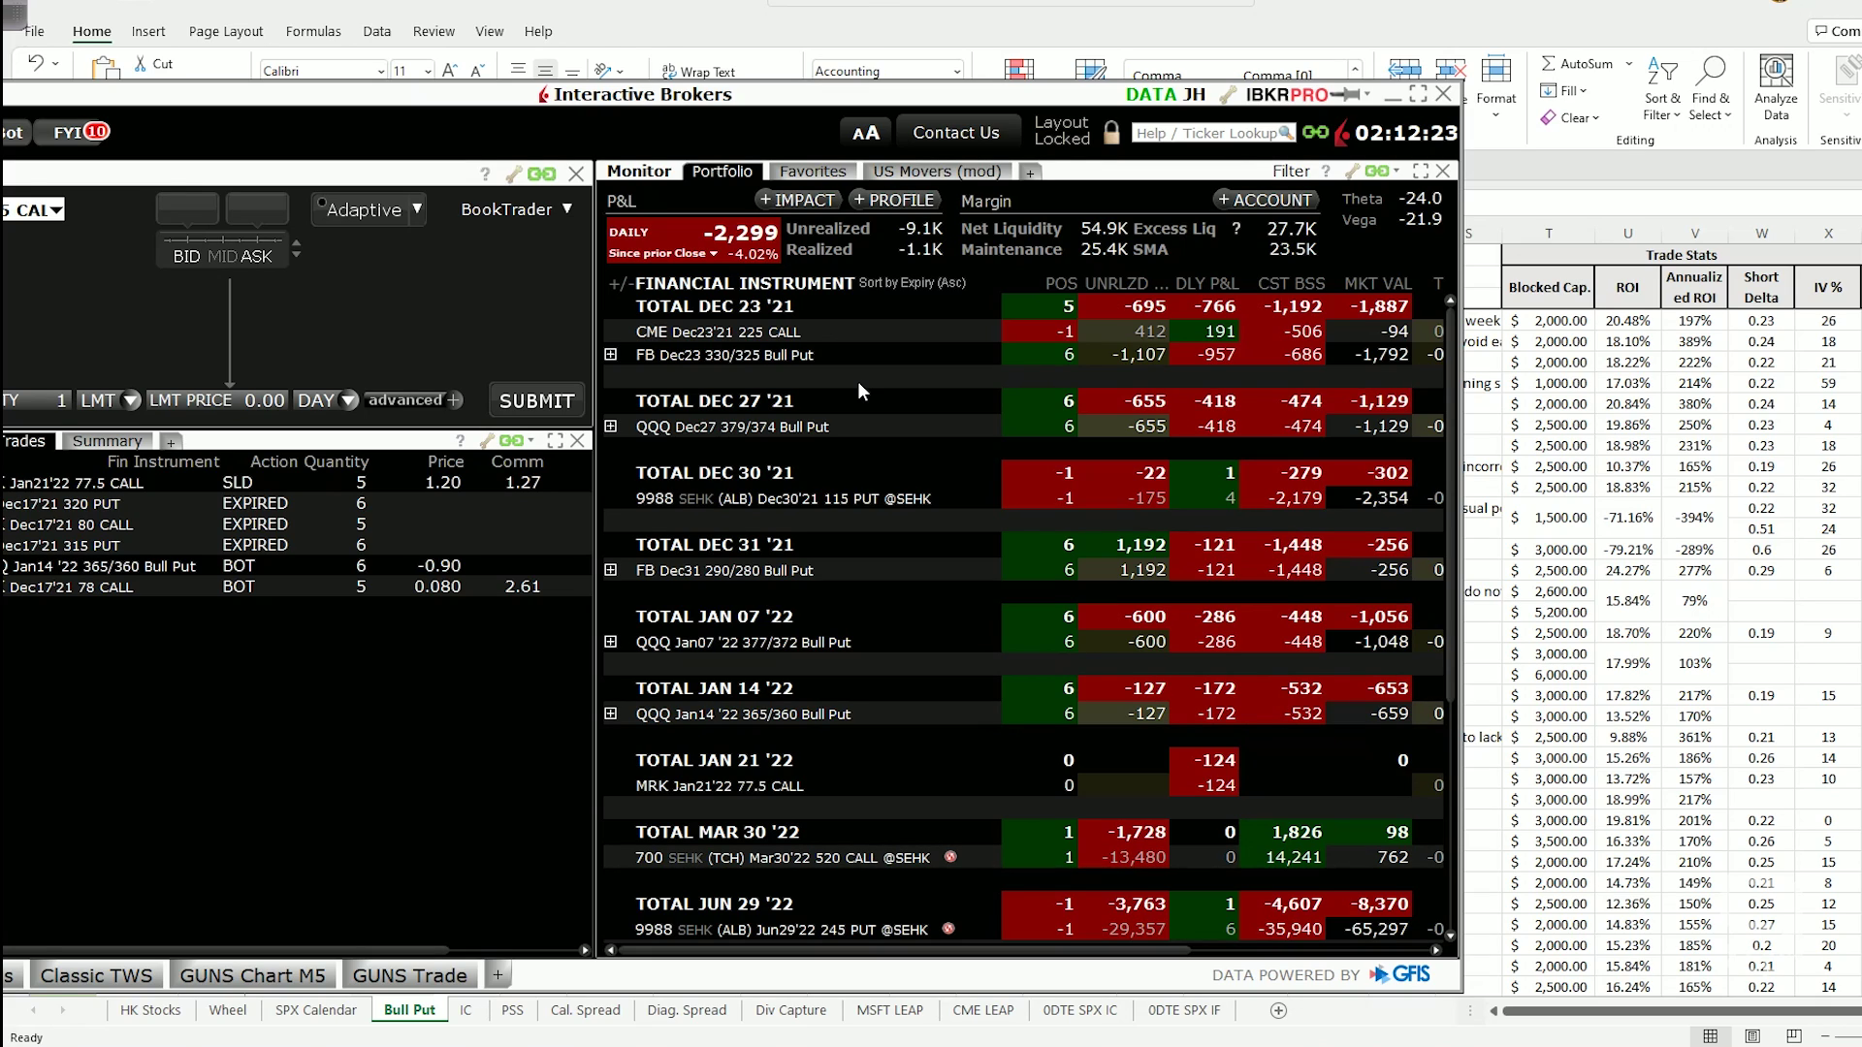
Bring the Excel Bull Put trade log, listing trades 14 to 41, back to the front
click(1393, 94)
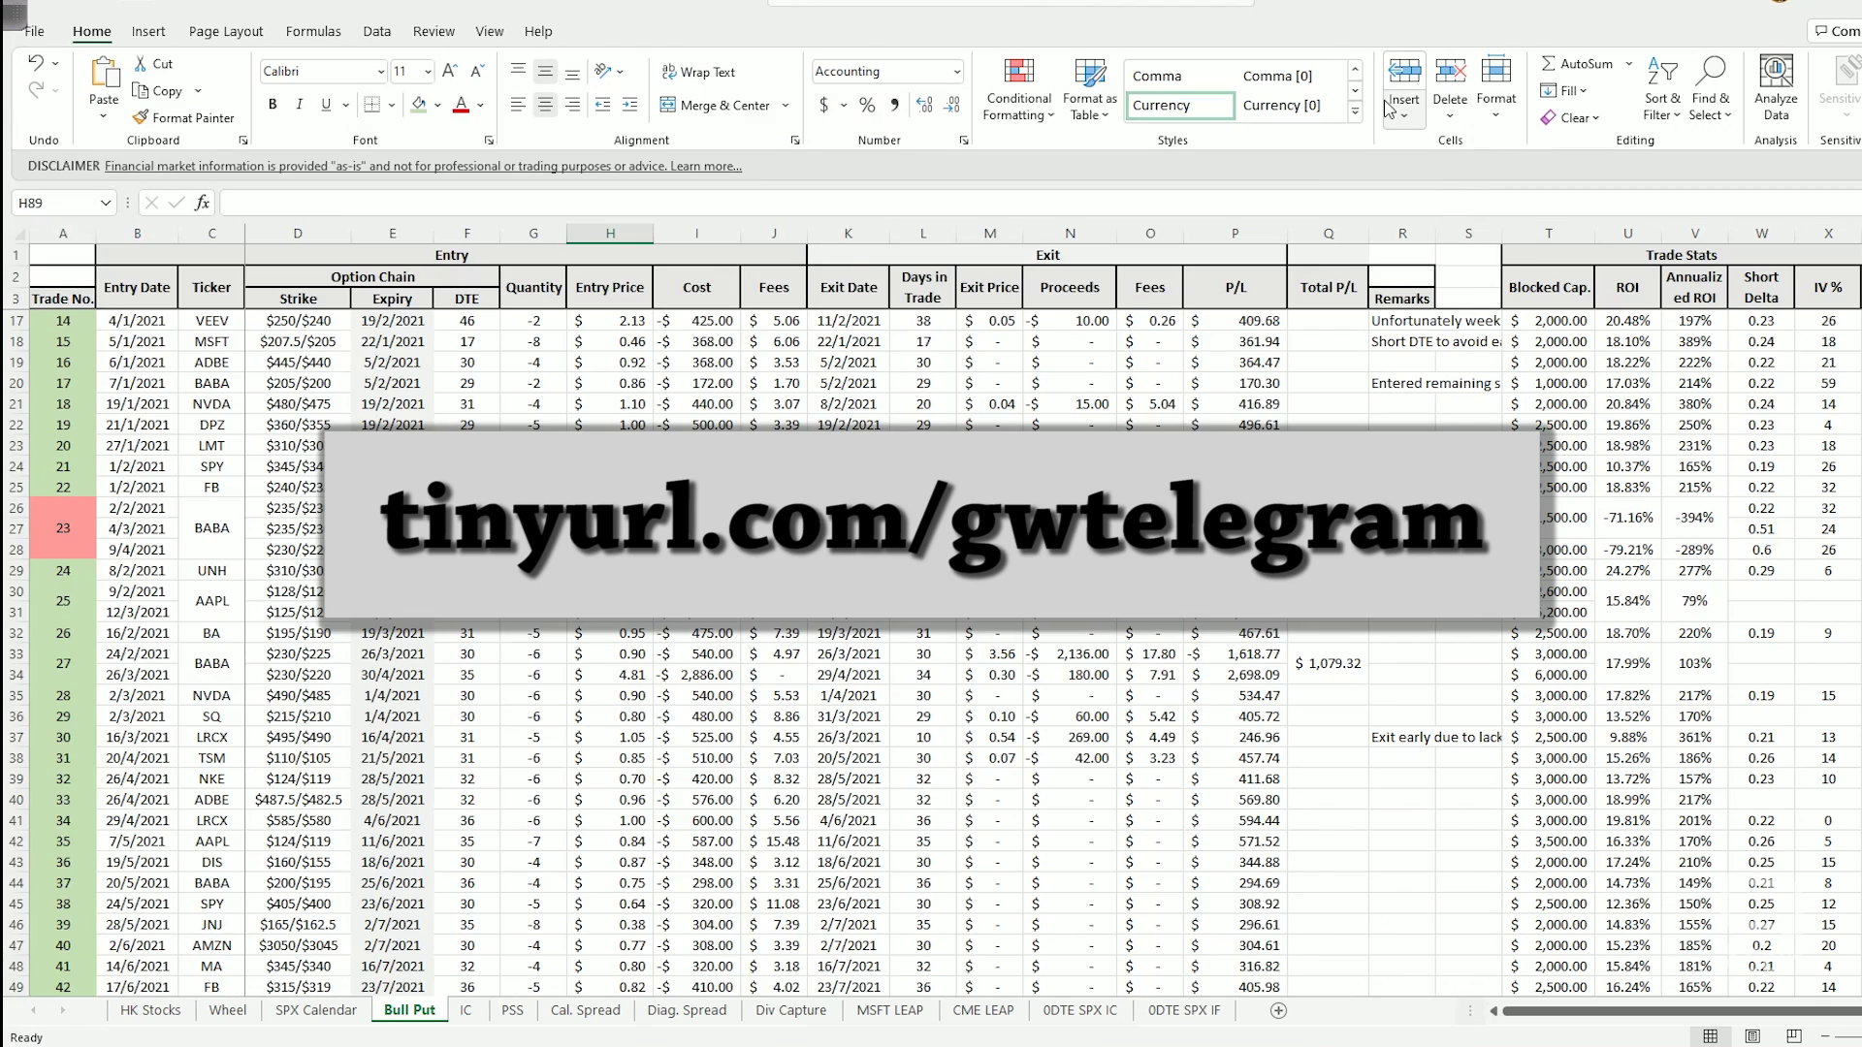